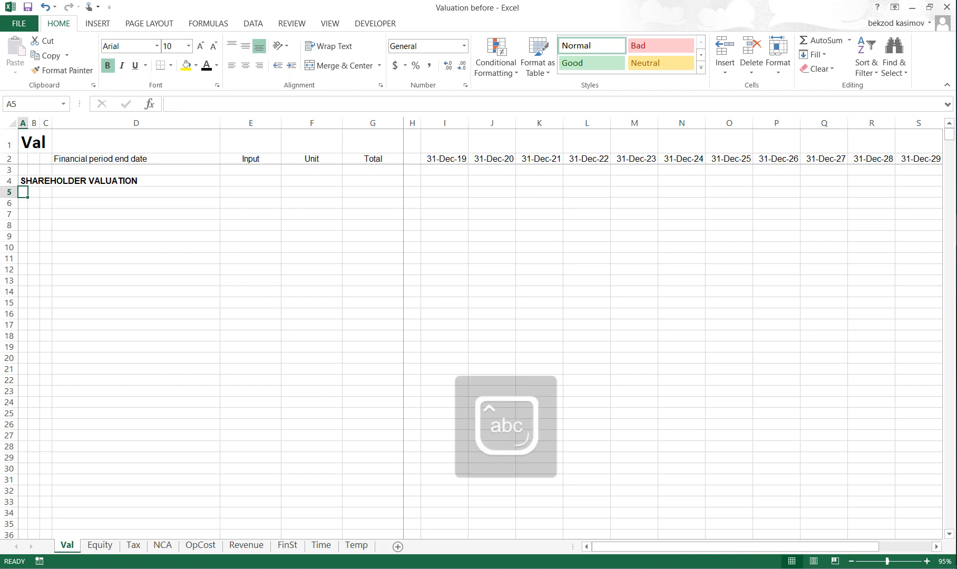
# - Enter the subheading "Discount factor" in cell B6 under the SHAREHOLDER VALUATION heading
pyautogui.press('Down')
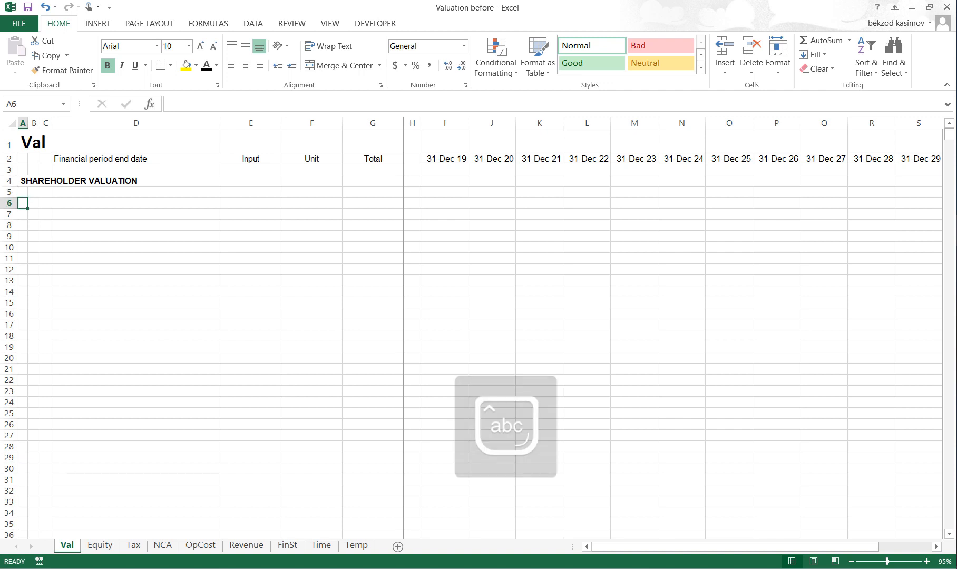
pyautogui.press('Right')
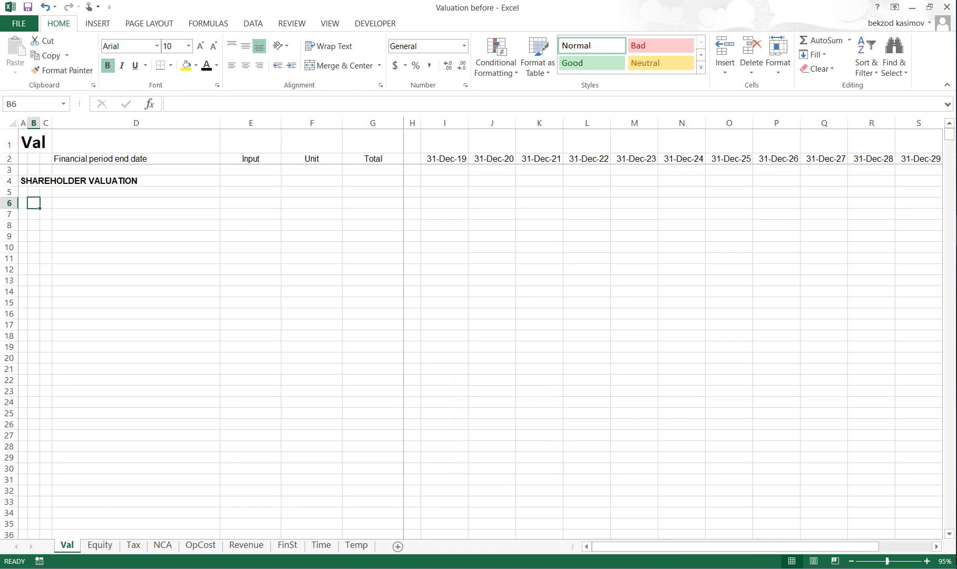
pyautogui.write('D')
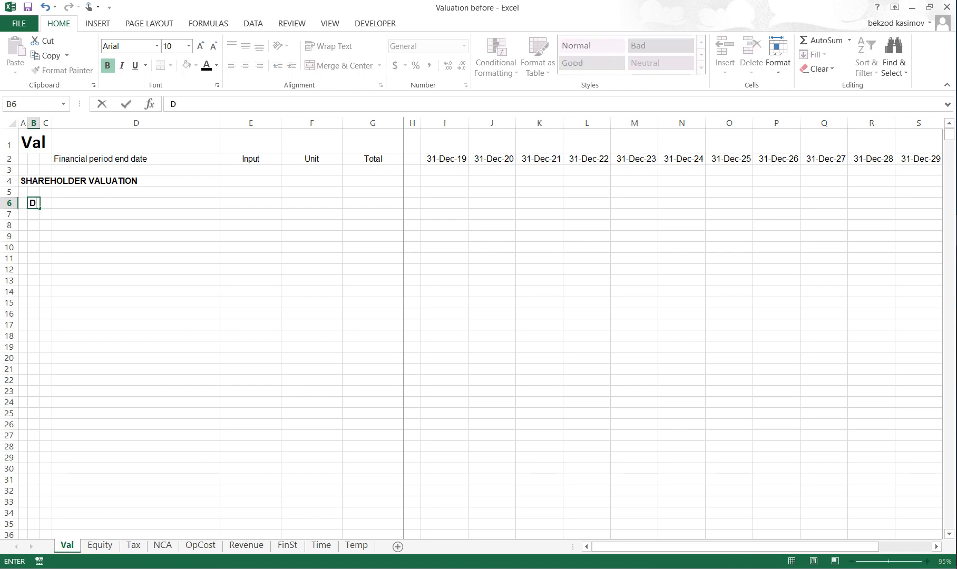
pyautogui.write('iscount factor')
pyautogui.press('Return')
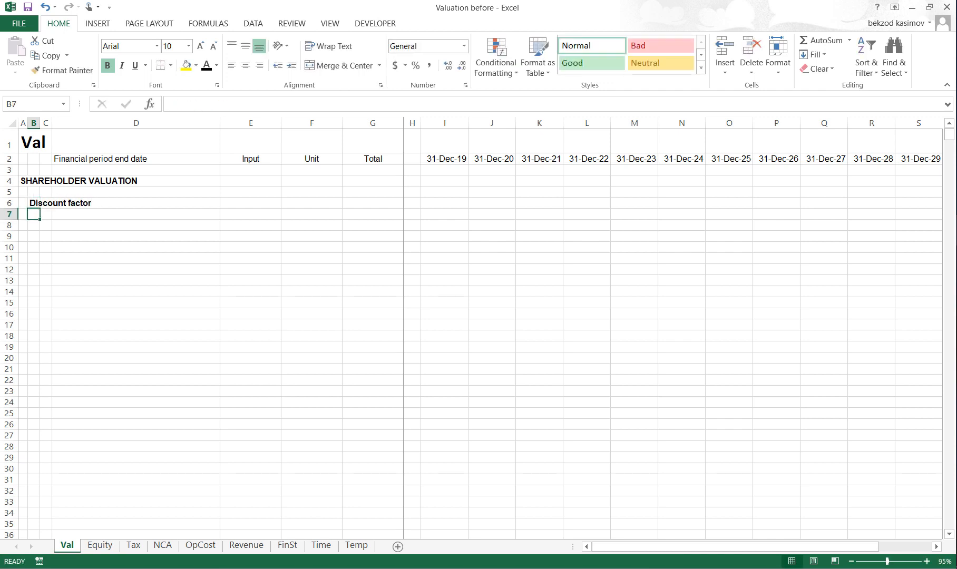
# - Add the row label "Valuation date" in cell D8
pyautogui.press('Down')
pyautogui.press('Right')
pyautogui.press('Right')
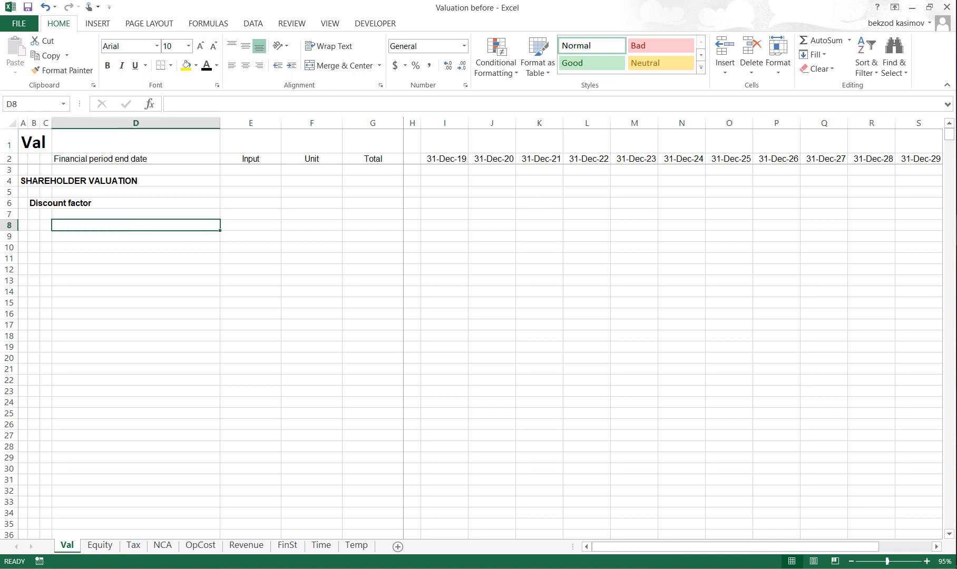
pyautogui.write('Valua')
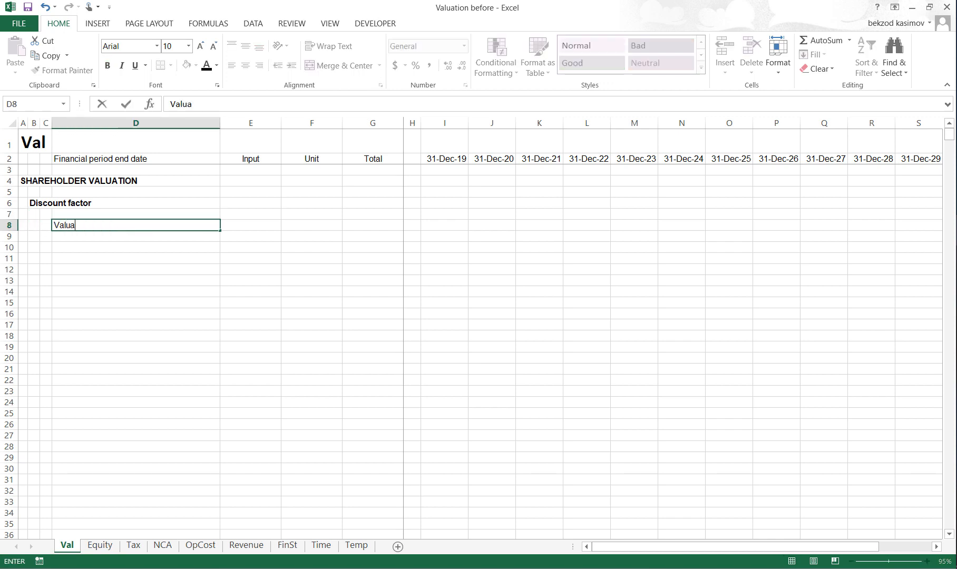
pyautogui.write('tion date')
pyautogui.press('Return')
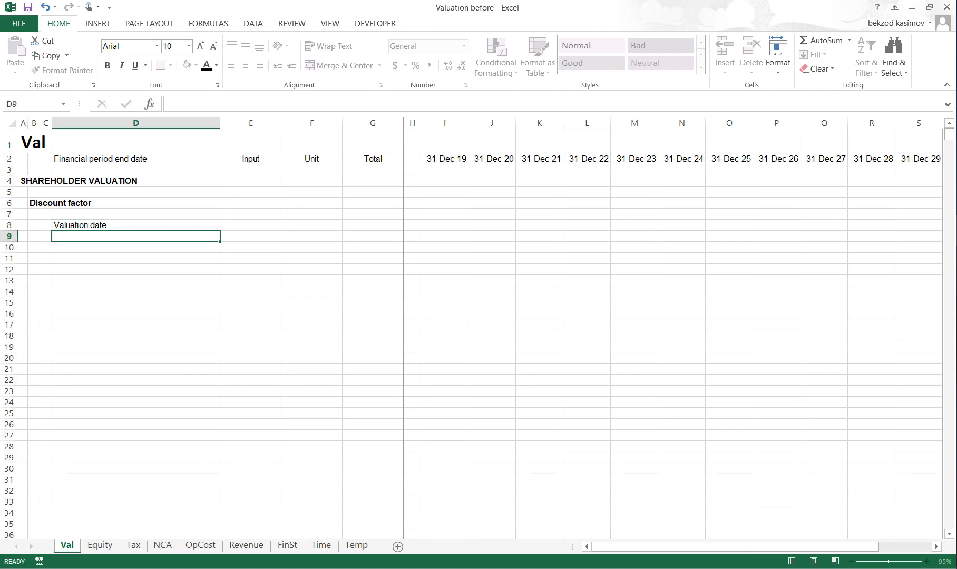
# - Enter December 31, 2019 as the valuation date input in cell E8
pyautogui.press('Up')
pyautogui.press('Right')
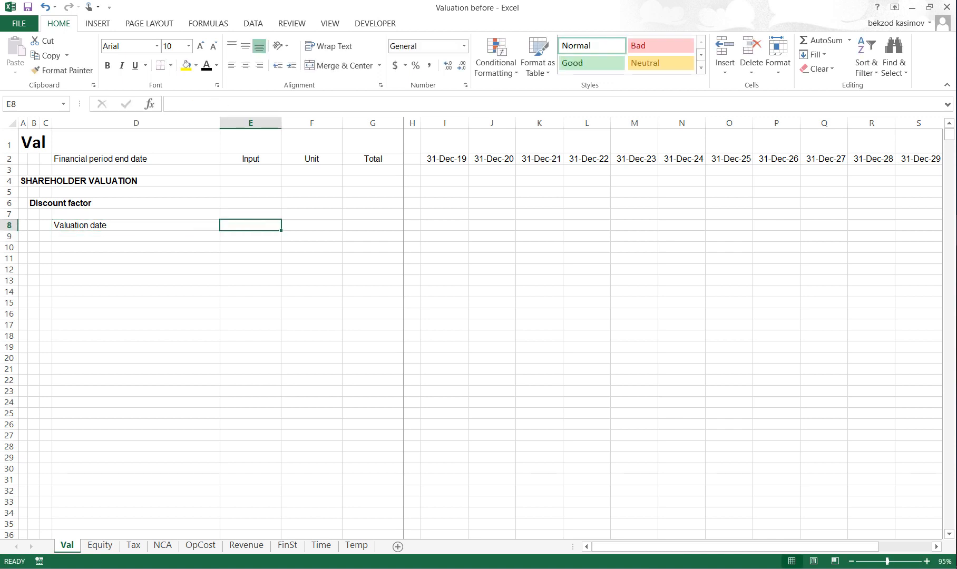
pyautogui.write('Dece')
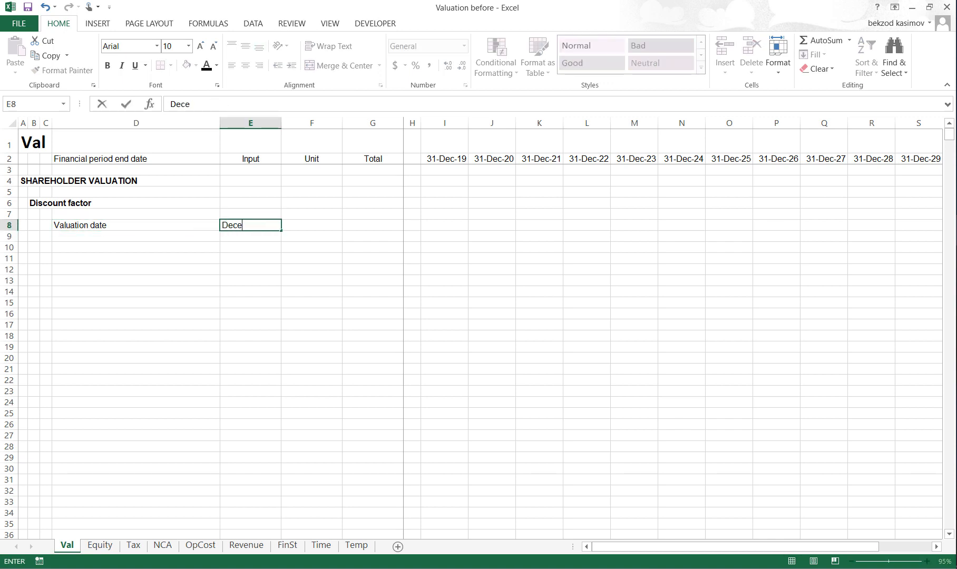
pyautogui.write('mber 31, 2019')
pyautogui.press('Return')
pyautogui.press('Up')
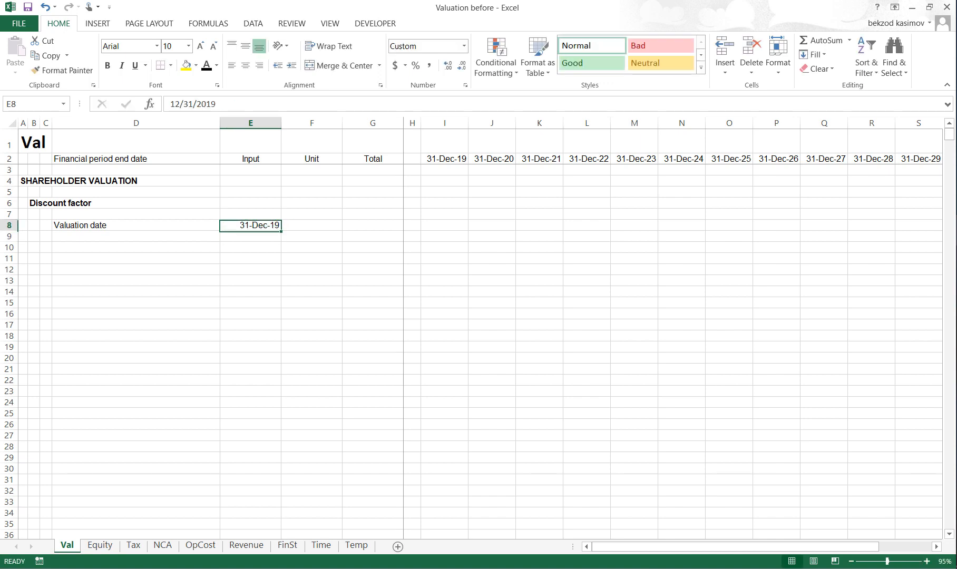
# - Fill the whole Valuation date row 8 with standard yellow
pyautogui.press('Left')
pyautogui.hotkey('shift', 'space')
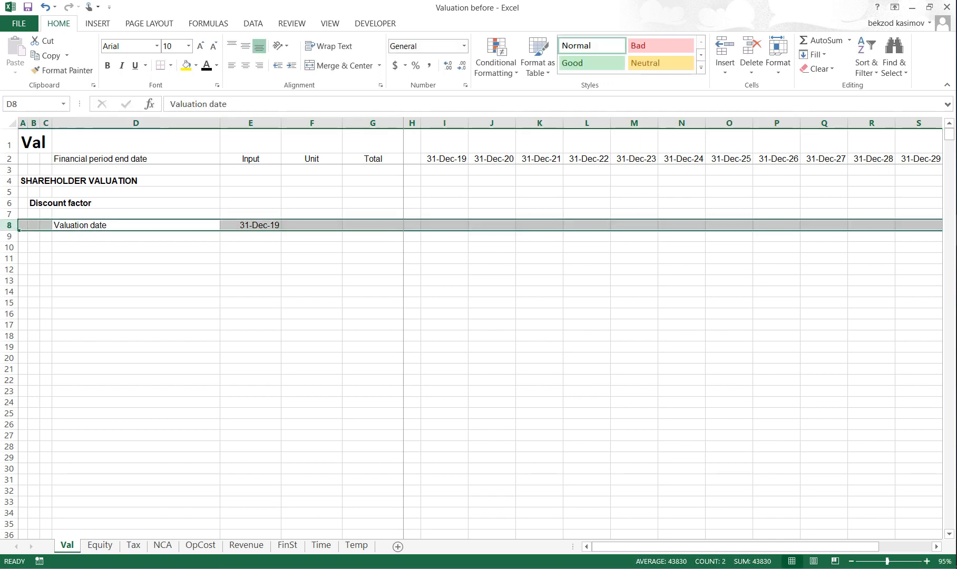
pyautogui.press('alt')
pyautogui.press('h')
pyautogui.press('h')
pyautogui.press('Up')
pyautogui.press('Left')
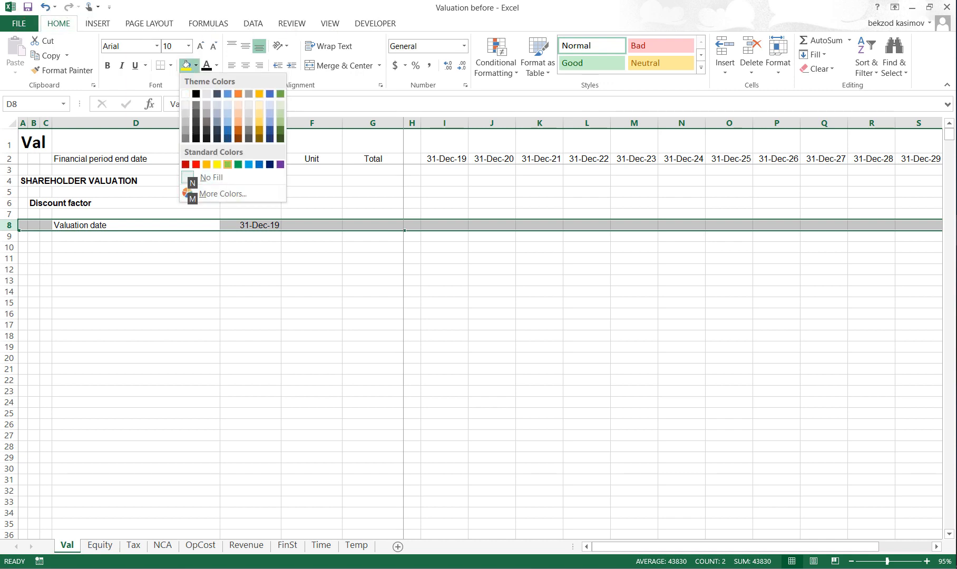
pyautogui.press('Return')
# - Add a "Days in a period" label in D9 with an input of 365 in E9
pyautogui.press('Down')
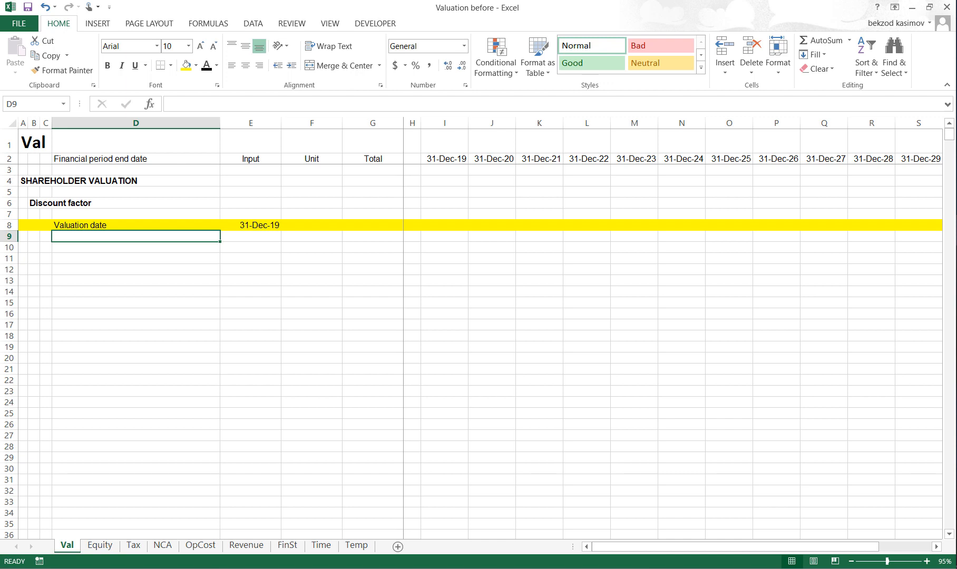
pyautogui.write('Days in ')
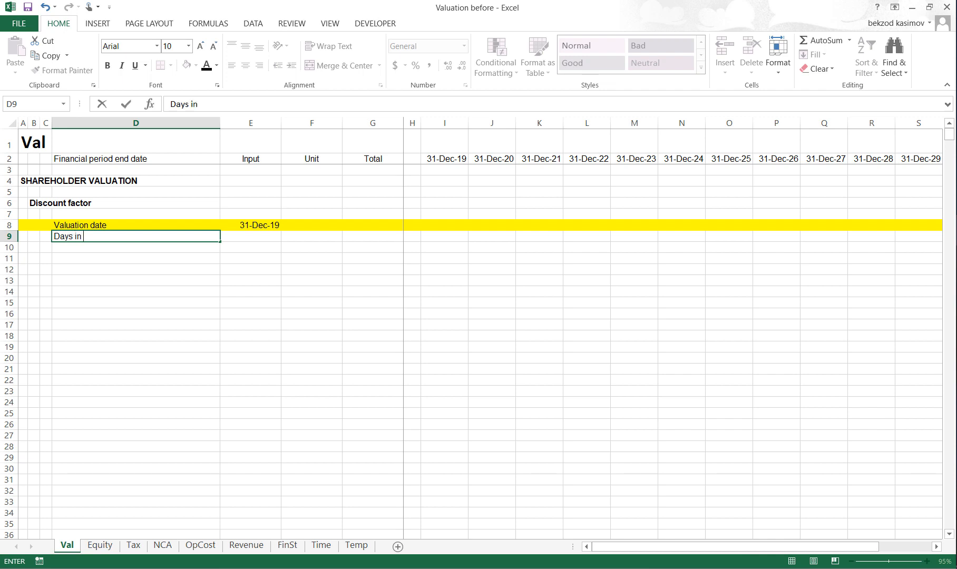
pyautogui.write('a period')
pyautogui.press('Return')
pyautogui.press('Up')
pyautogui.press('Right')
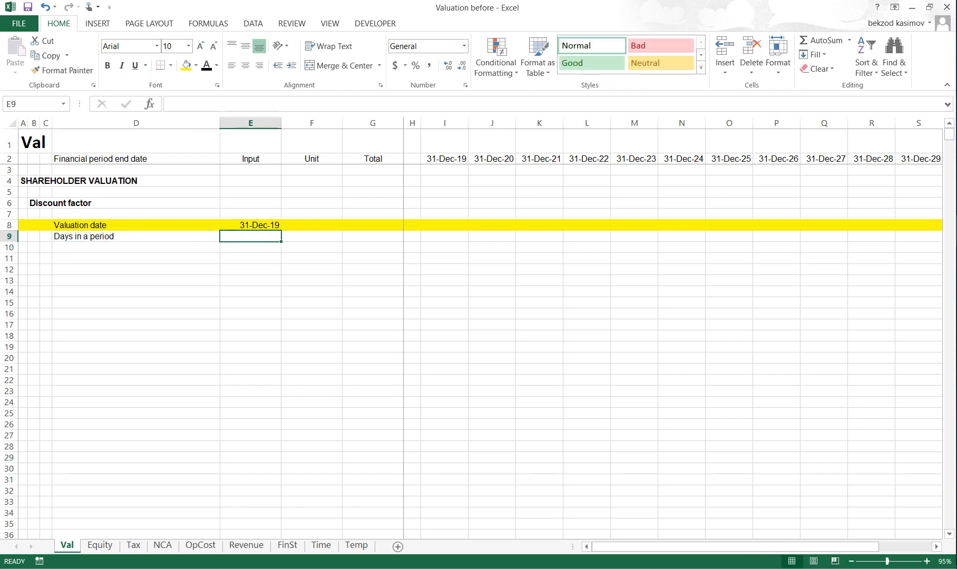
pyautogui.write('365')
pyautogui.press('Return')
# - Enter the units "Days" in F9 for the days in a period and "Date" in F8 for the valuation date
pyautogui.press('Up')
pyautogui.press('Right')
pyautogui.write('Days')
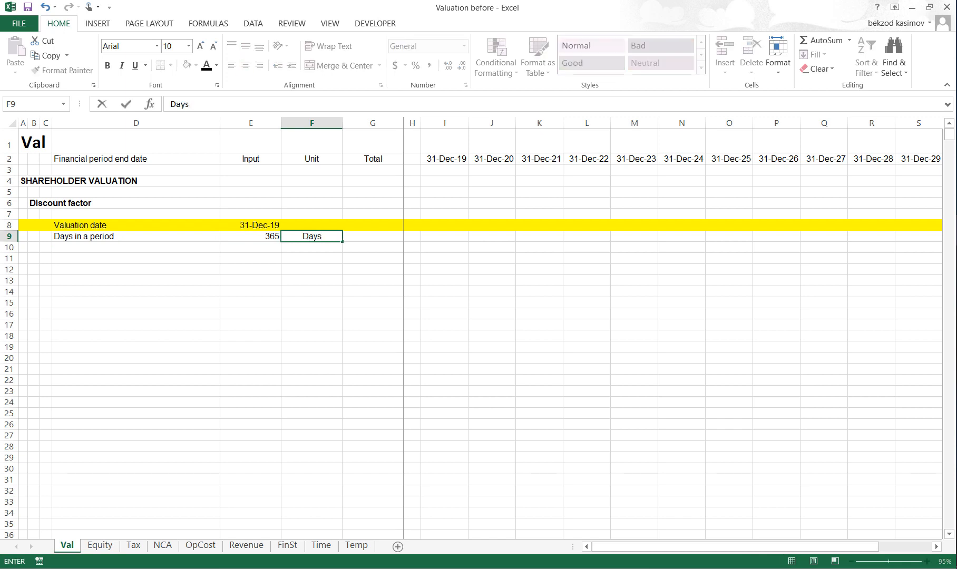
pyautogui.press('Return')
pyautogui.press('Up')
pyautogui.press('Up')
pyautogui.write('Date')
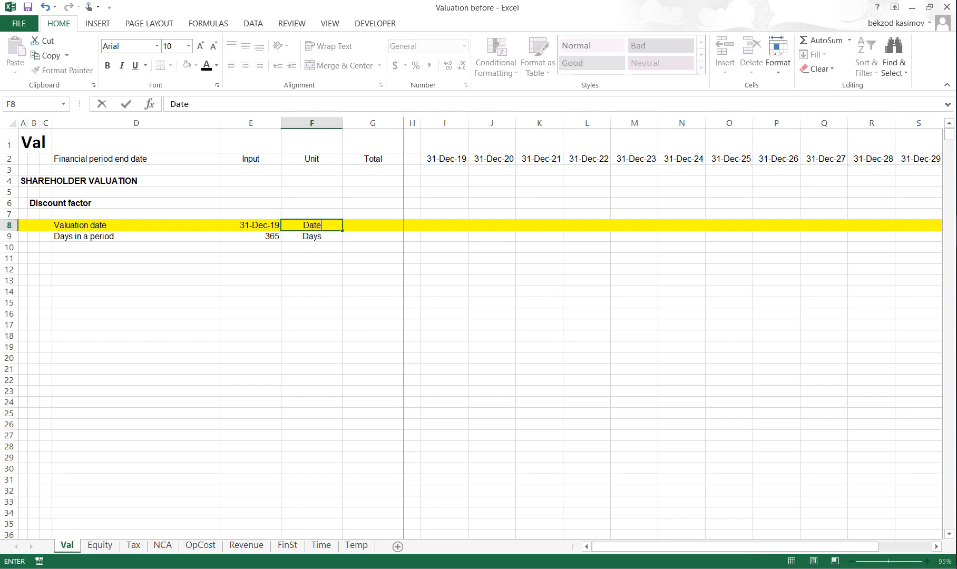
pyautogui.press('Return')
# - Fill the whole Days in a period row 9 with standard yellow
pyautogui.press('Left')
pyautogui.press('Left')
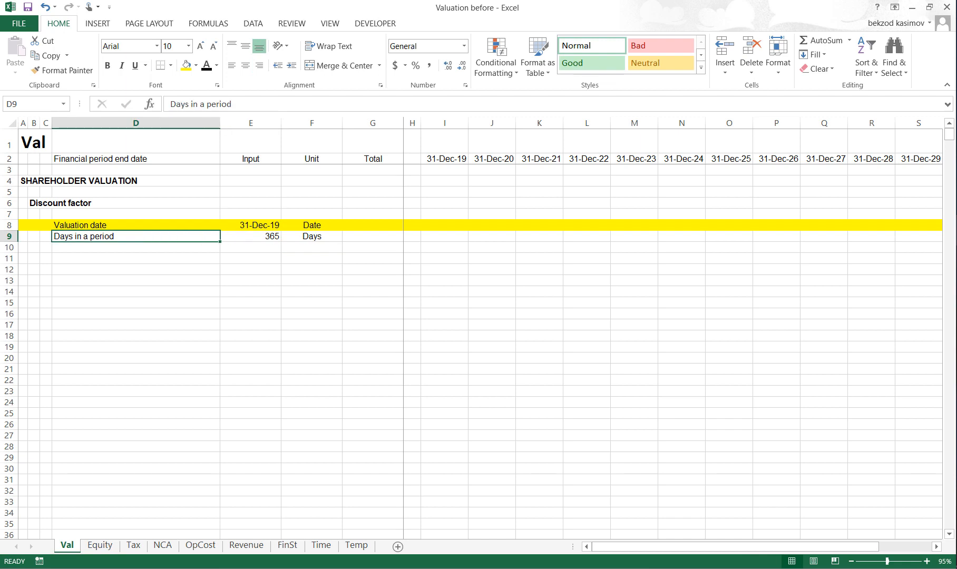
pyautogui.hotkey('shift', 'space')
pyautogui.press('alt')
pyautogui.press('h')
pyautogui.press('h')
pyautogui.press('Up')
pyautogui.press('Up')
pyautogui.press('Up')
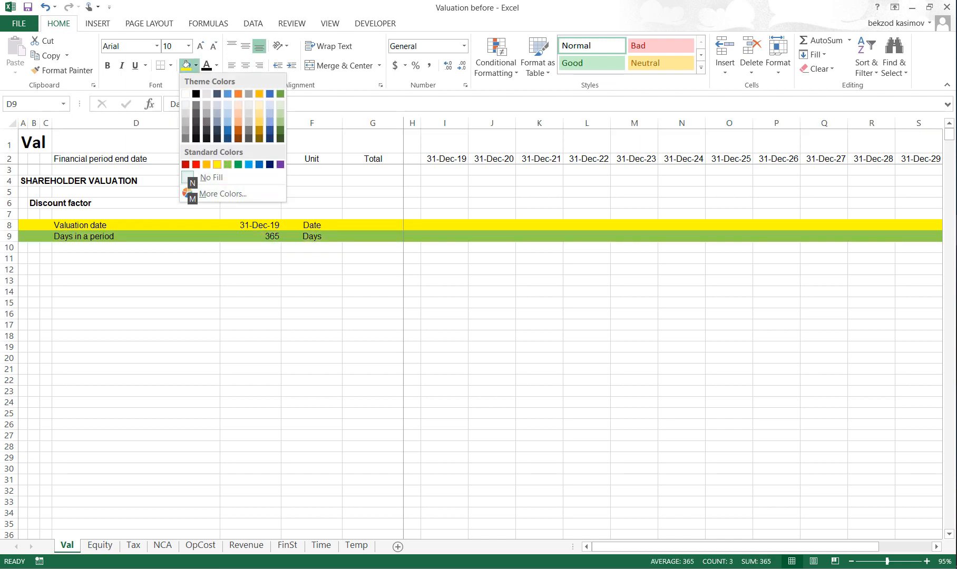
pyautogui.press('Left')
pyautogui.press('Return')
pyautogui.press('Down')
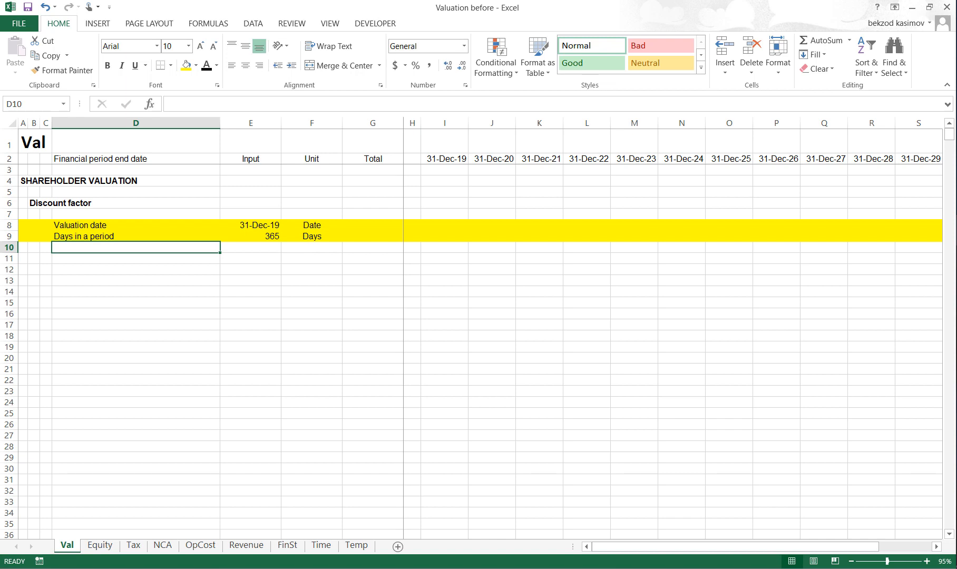
# - On the Time sheet, set the font colour of the Financial period end date row 14 to standard red
pyautogui.hotkey('ctrl', 'pagedown')
pyautogui.hotkey('ctrl', 'pagedown')
pyautogui.hotkey('ctrl', 'pagedown')
pyautogui.hotkey('ctrl', 'pagedown')
pyautogui.hotkey('ctrl', 'pagedown')
pyautogui.hotkey('ctrl', 'pagedown')
pyautogui.hotkey('ctrl', 'pagedown')
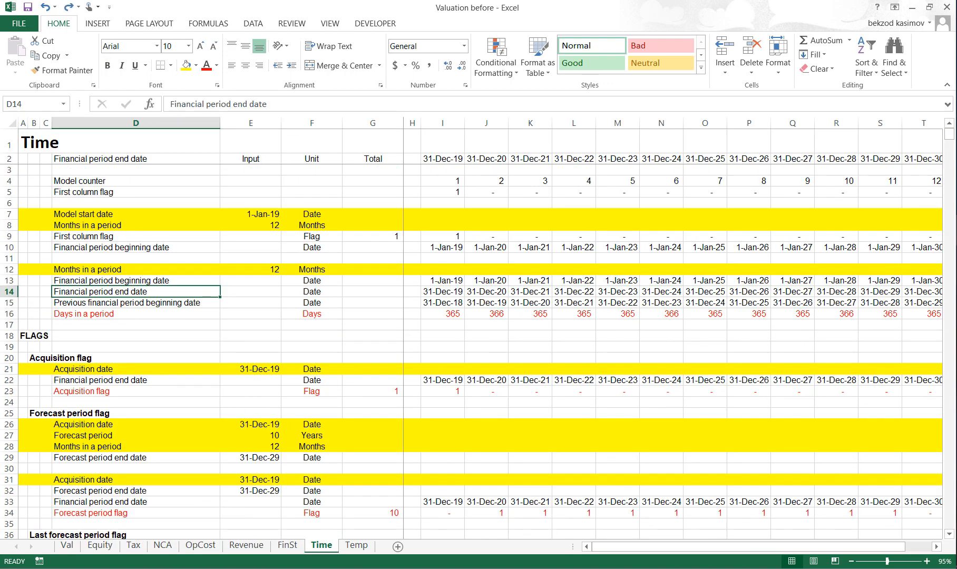
pyautogui.hotkey('shift', 'space')
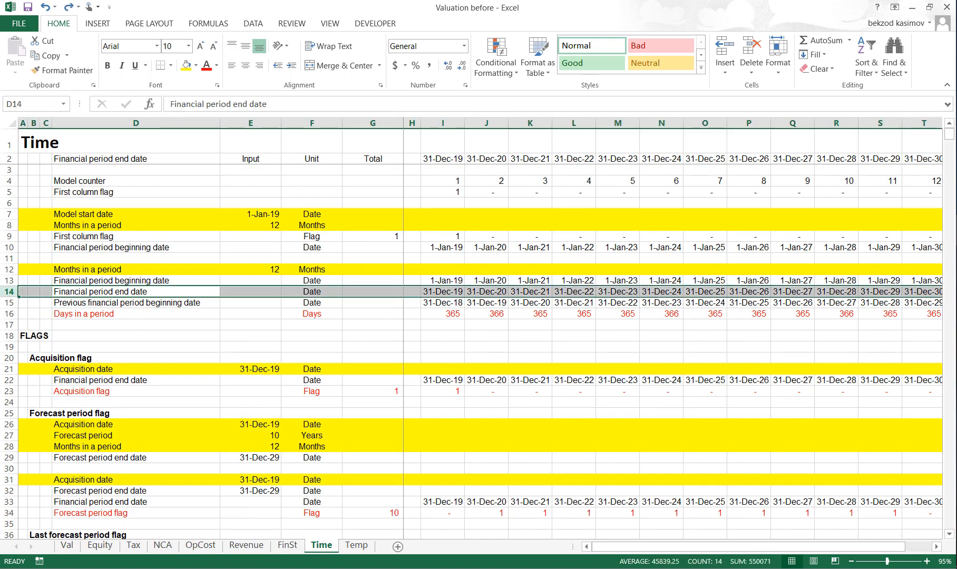
pyautogui.press('alt')
pyautogui.press('h')
pyautogui.press('f')
pyautogui.press('c')
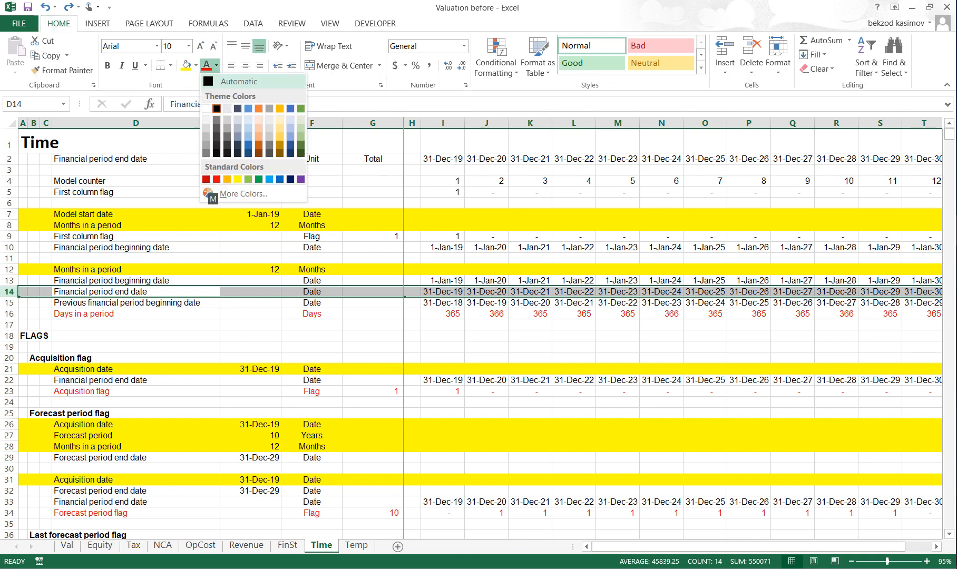
pyautogui.press('Up')
pyautogui.press('Up')
pyautogui.press('Right')
pyautogui.press('Right')
pyautogui.press('Return')
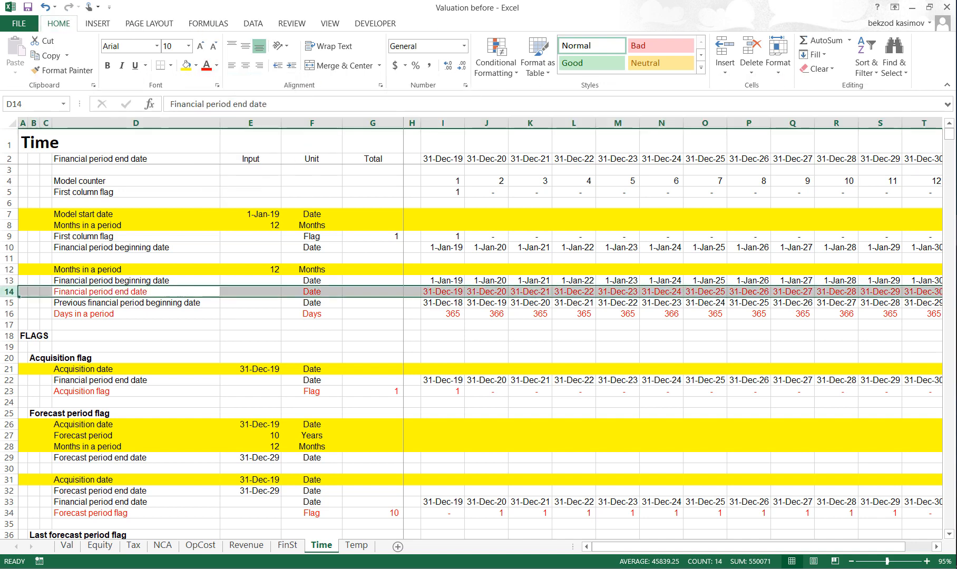
# - Copy the Financial period end date label from Time sheet cell D14 and paste it as a link into cell D10 of the Val sheet
pyautogui.press('Down')
pyautogui.press('Up')
pyautogui.hotkey('ctrl', 'c')
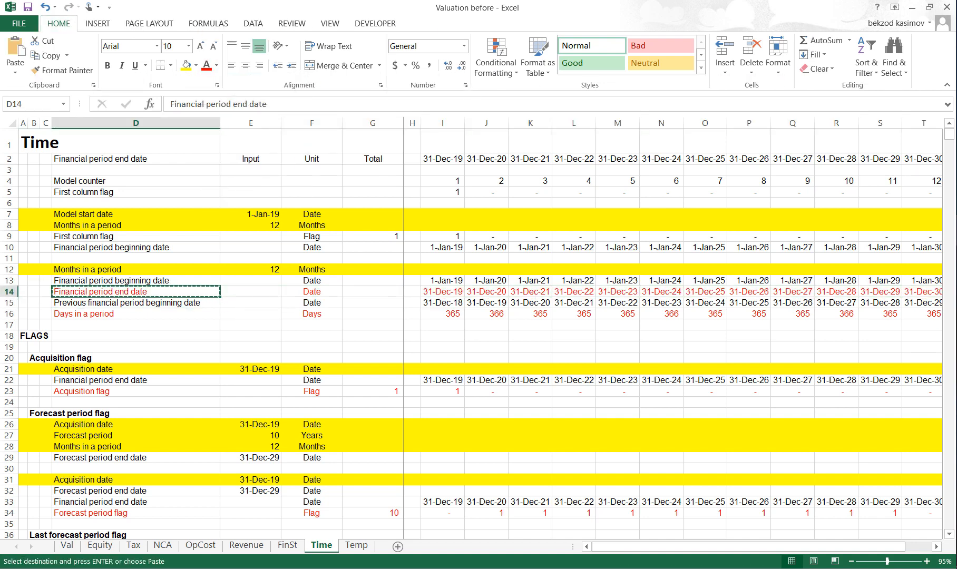
pyautogui.hotkey('ctrl', 'pageup')
pyautogui.hotkey('ctrl', 'pageup')
pyautogui.hotkey('ctrl', 'pageup')
pyautogui.hotkey('ctrl', 'pageup')
pyautogui.hotkey('ctrl', 'pageup')
pyautogui.hotkey('ctrl', 'pageup')
pyautogui.hotkey('ctrl', 'pageup')
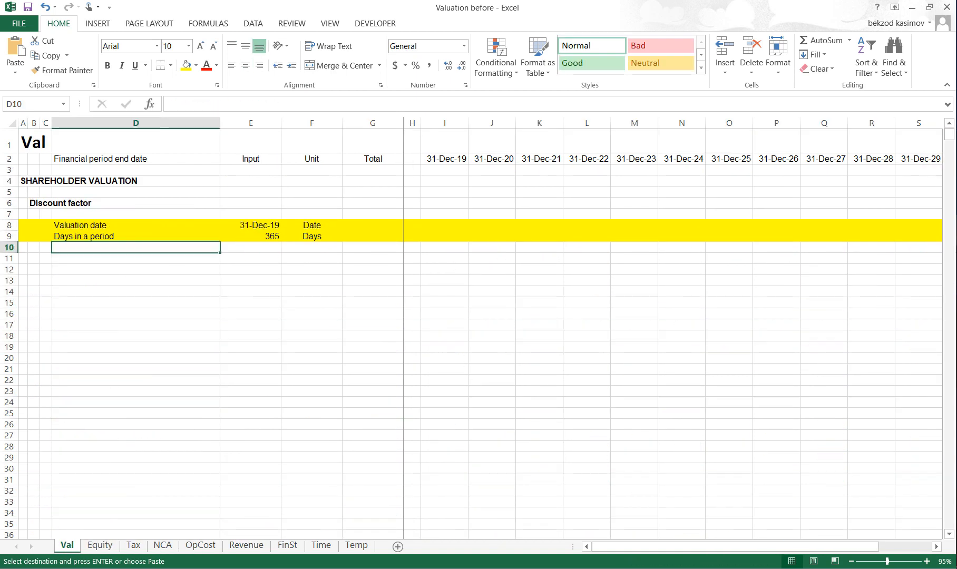
pyautogui.press('alt')
pyautogui.press('h')
pyautogui.press('v')
pyautogui.press('n')
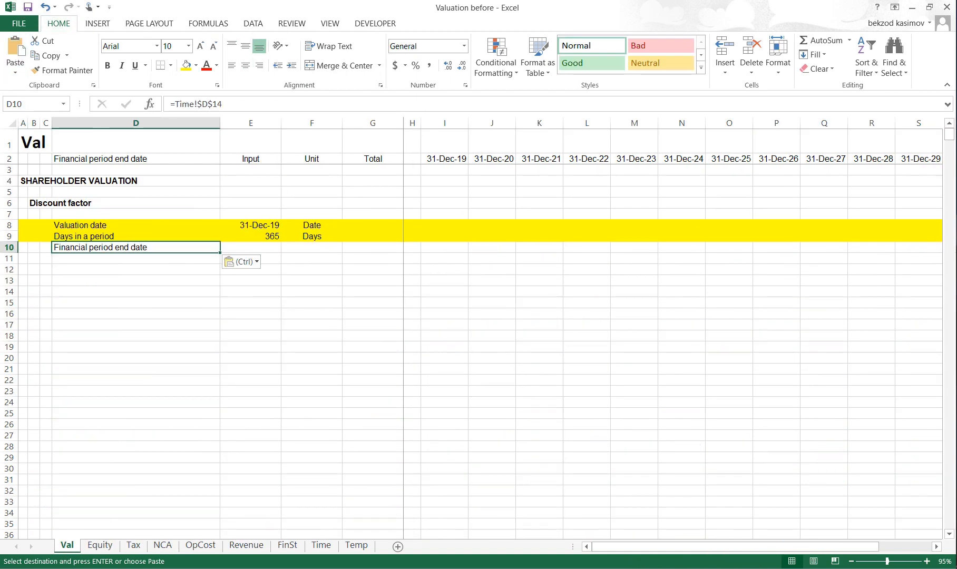
# - Change the D10 reference to =Time!D$14 and copy the formula across row 10 through the last period column
pyautogui.press('F2')
pyautogui.press('F4')
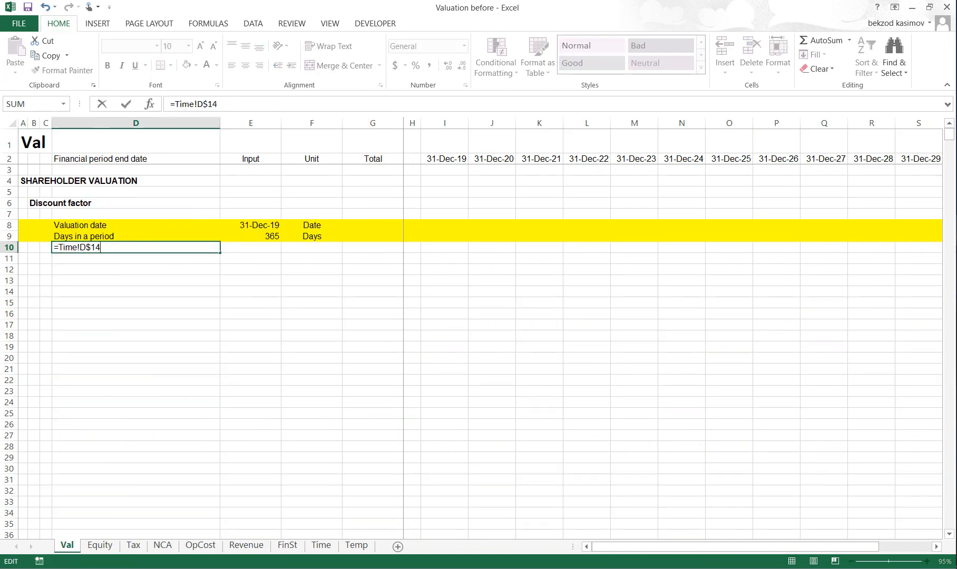
pyautogui.press('Return')
pyautogui.press('Up')
pyautogui.hotkey('ctrl', 'c')
pyautogui.hotkey('ctrl', 'shift', 'Right')
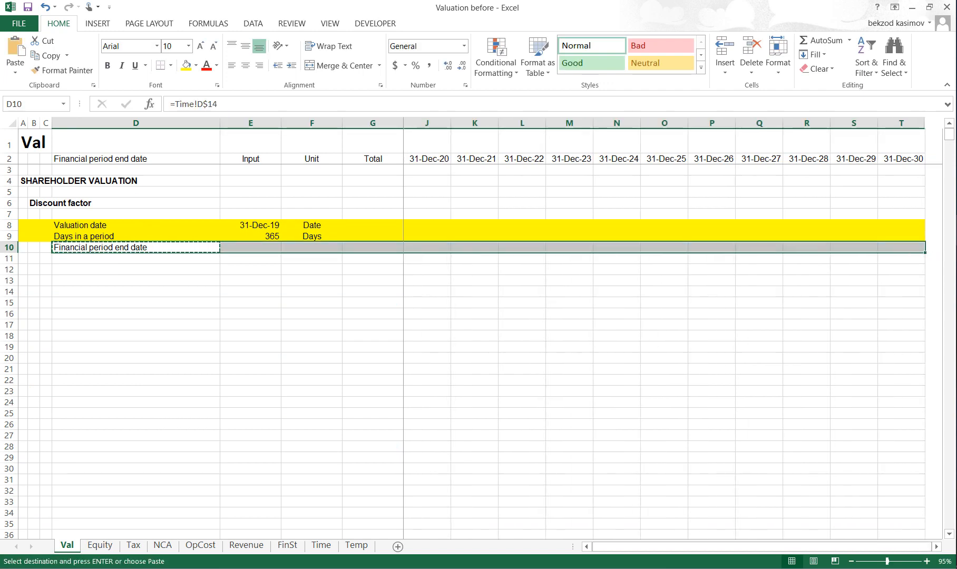
pyautogui.hotkey('ctrl', 'v')
# - Copy header row 2 and paste only its formats onto the Financial period end date row 10
pyautogui.hotkey('shift', 'space')
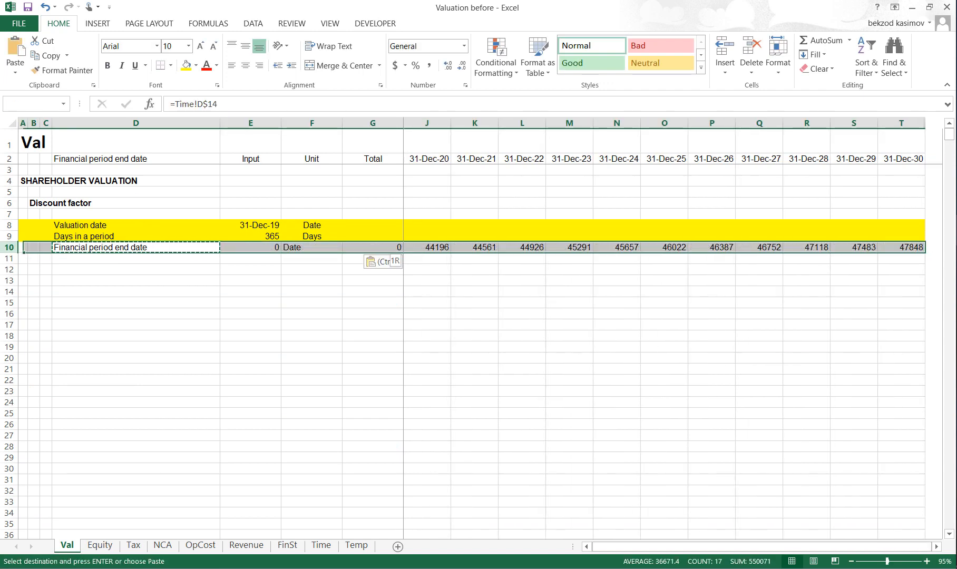
pyautogui.press('Up')
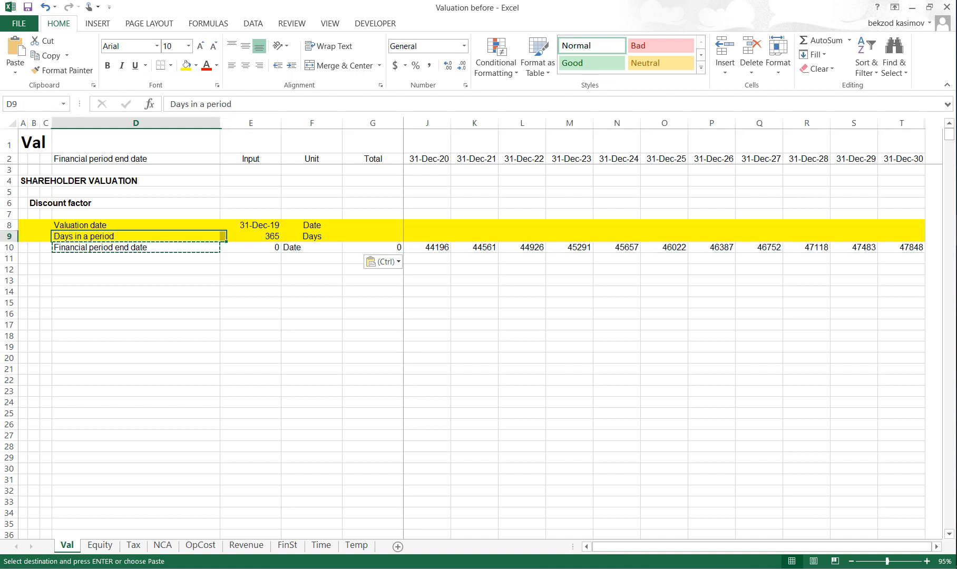
pyautogui.press('Up')
pyautogui.press('Up')
pyautogui.press('Up')
pyautogui.press('Up')
pyautogui.press('Up')
pyautogui.press('Up')
pyautogui.press('Up')
pyautogui.hotkey('shift', 'space')
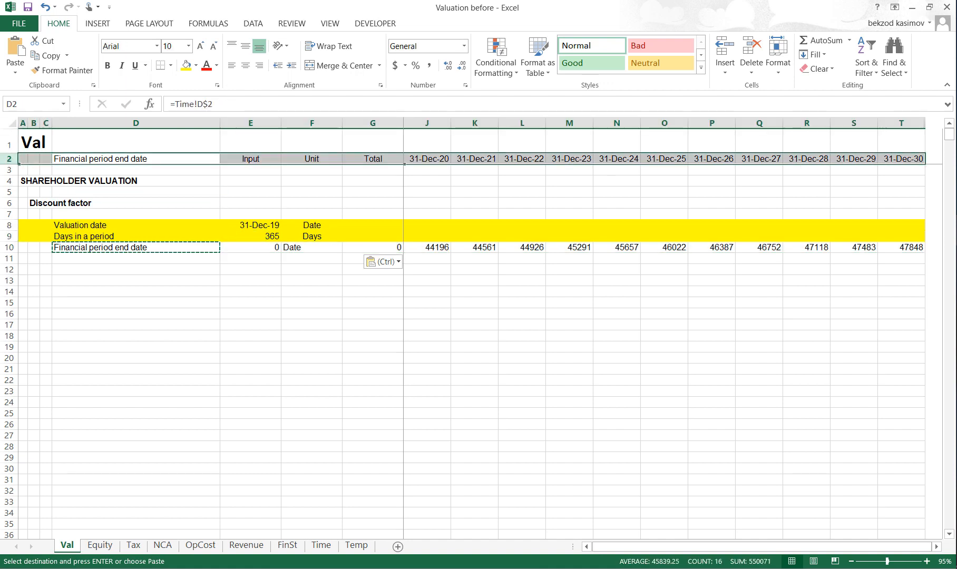
pyautogui.hotkey('ctrl', 'c')
pyautogui.press('Down')
pyautogui.press('Down')
pyautogui.press('Down')
pyautogui.press('Down')
pyautogui.press('Down')
pyautogui.press('Down')
pyautogui.press('Down')
pyautogui.press('Down')
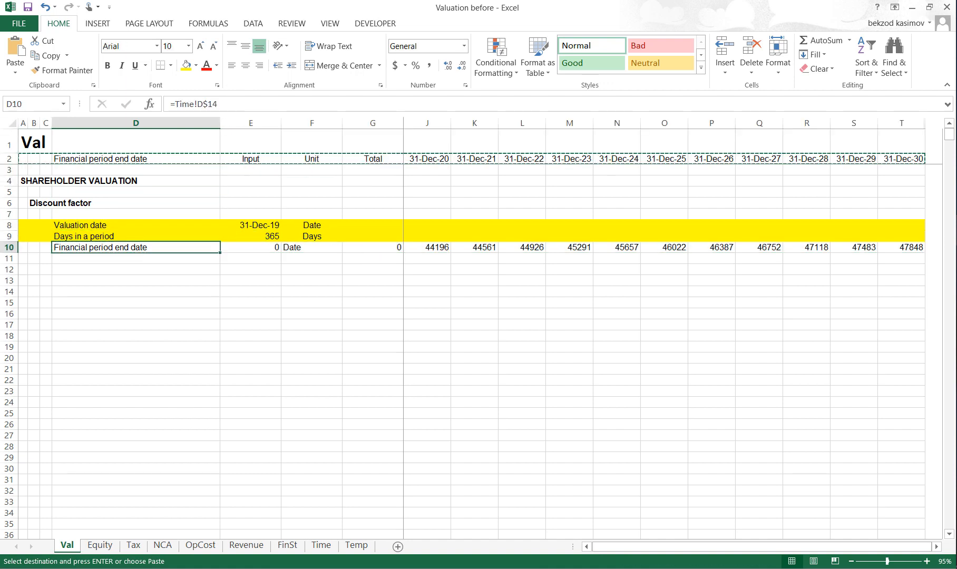
pyautogui.hotkey('shift', 'space')
pyautogui.hotkey('ctrl', 'alt', 'v')
pyautogui.press('t')
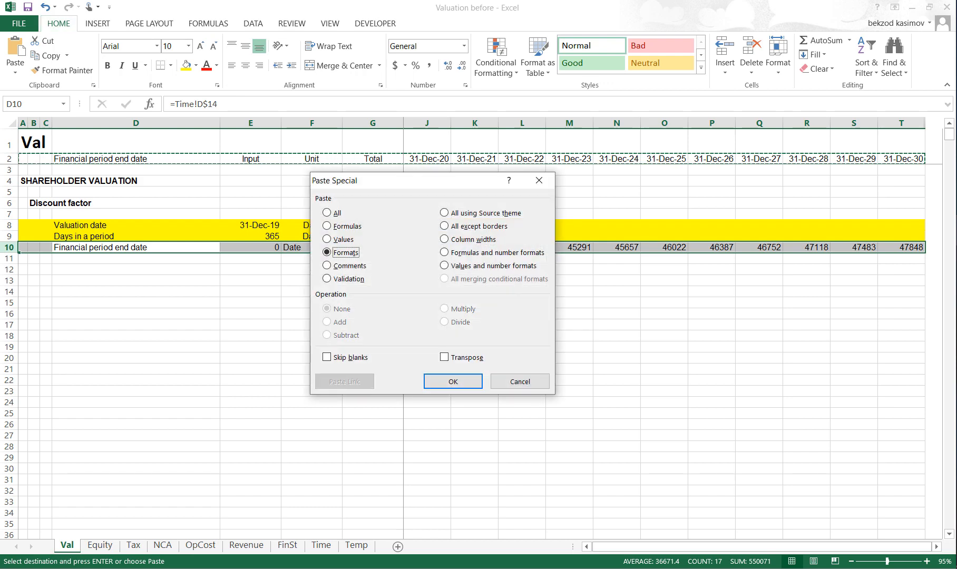
pyautogui.press('Return')
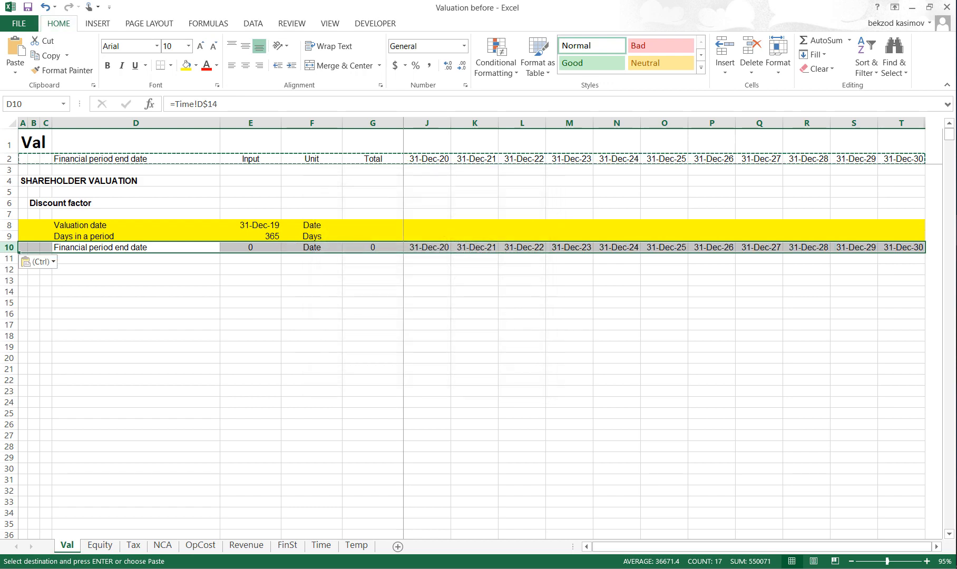
# - Clear the unneeded zero cells H10, G10 and E10 in the Financial period end date row
pyautogui.press('Escape')
pyautogui.press('Escape')
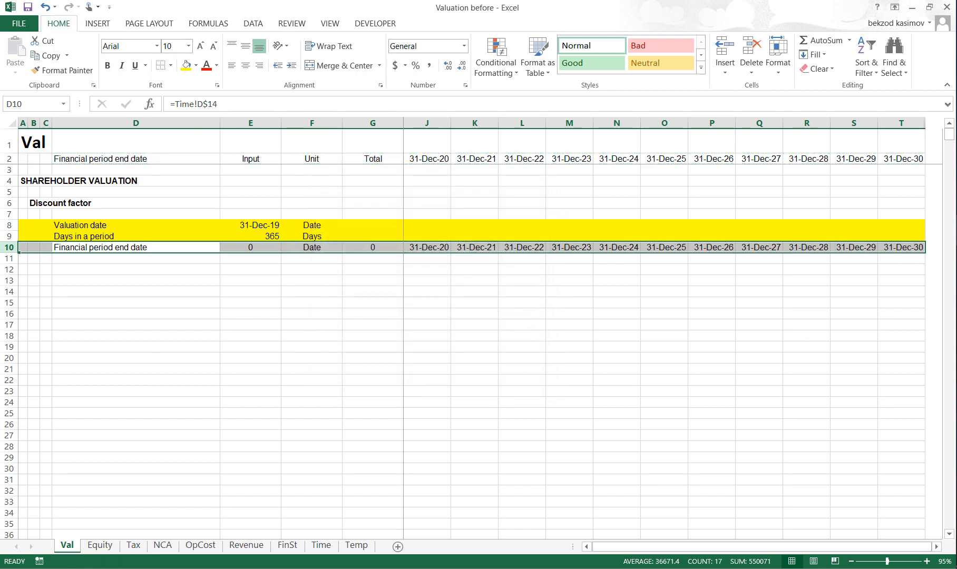
pyautogui.hotkey('alt', 'e')
pyautogui.press('s')
pyautogui.press('Down')
pyautogui.press('Up')
pyautogui.press('Right')
pyautogui.press('Right')
pyautogui.press('Right')
pyautogui.press('Right')
pyautogui.hotkey('ctrl', 'space')
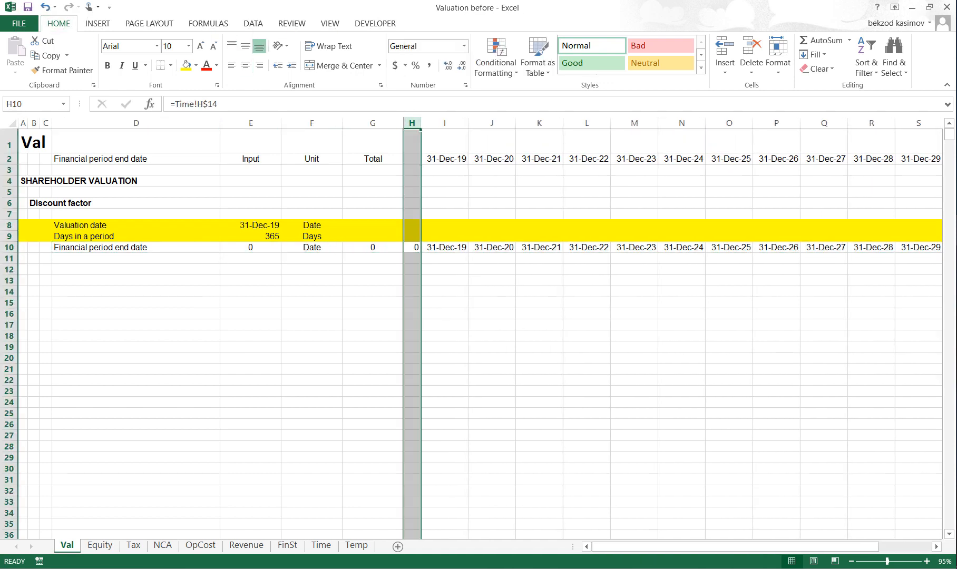
pyautogui.press('Delete')
pyautogui.press('Left')
pyautogui.press('Delete')
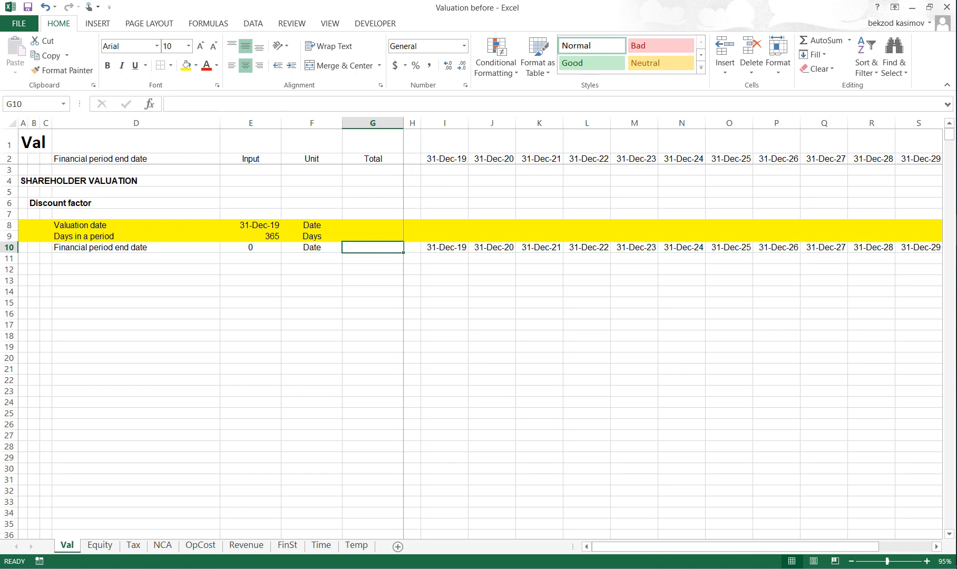
pyautogui.press('Left')
pyautogui.press('Left')
pyautogui.press('Delete')
# - Set the font colour of the entire Financial period end date row 10 to blue
pyautogui.hotkey('shift', 'space')
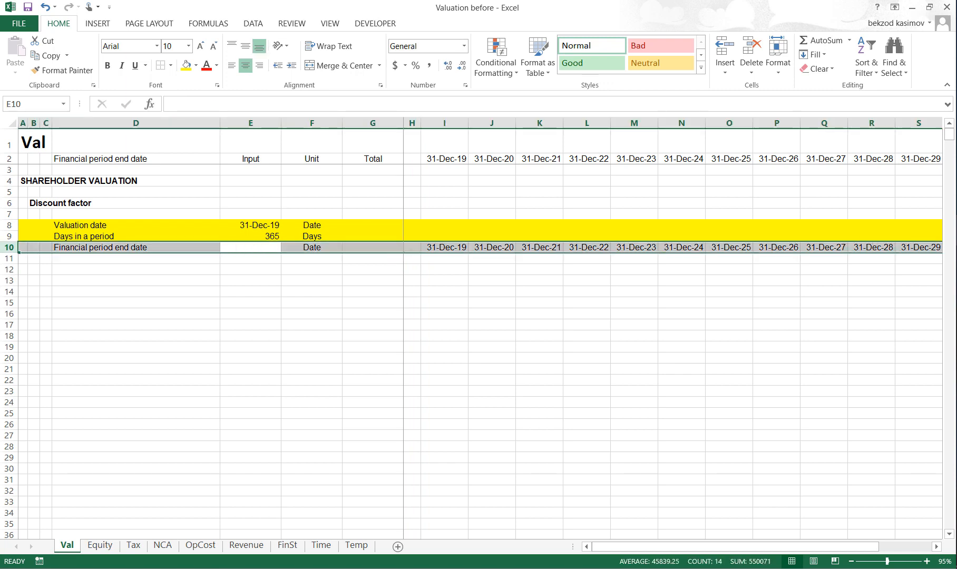
pyautogui.press('alt')
pyautogui.press('h')
pyautogui.press('f')
pyautogui.press('c')
pyautogui.press('Up')
pyautogui.press('Up')
pyautogui.press('Left')
pyautogui.press('Left')
pyautogui.press('Left')
pyautogui.press('Left')
pyautogui.press('Left')
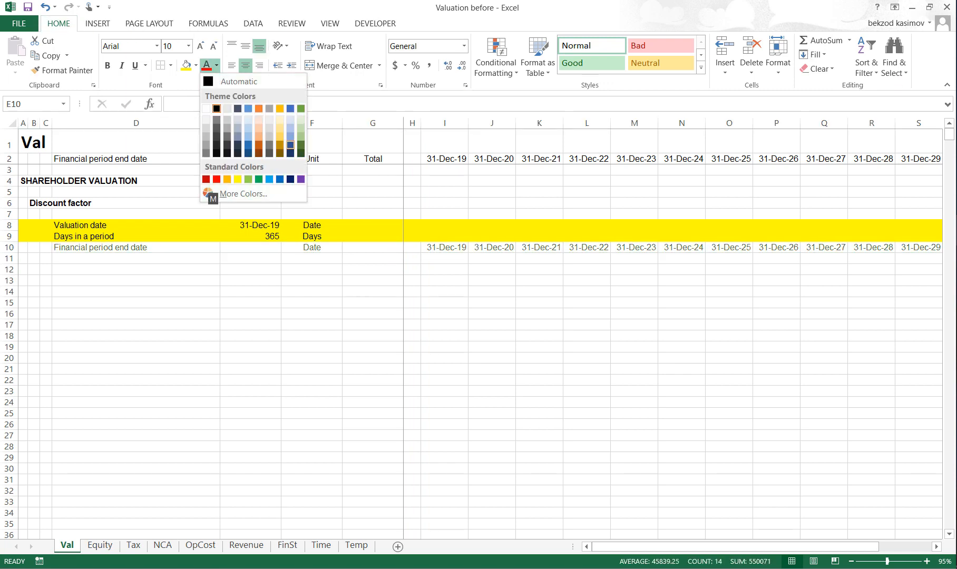
pyautogui.press('Return')
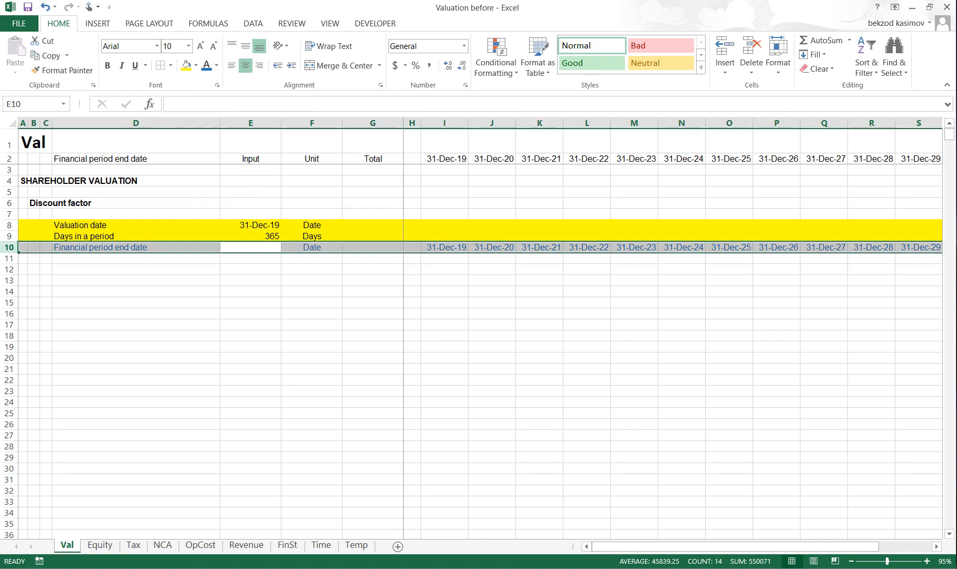
# - Enter the label Years from valuation date in D11 and the unit Years in F11
pyautogui.press('Down')
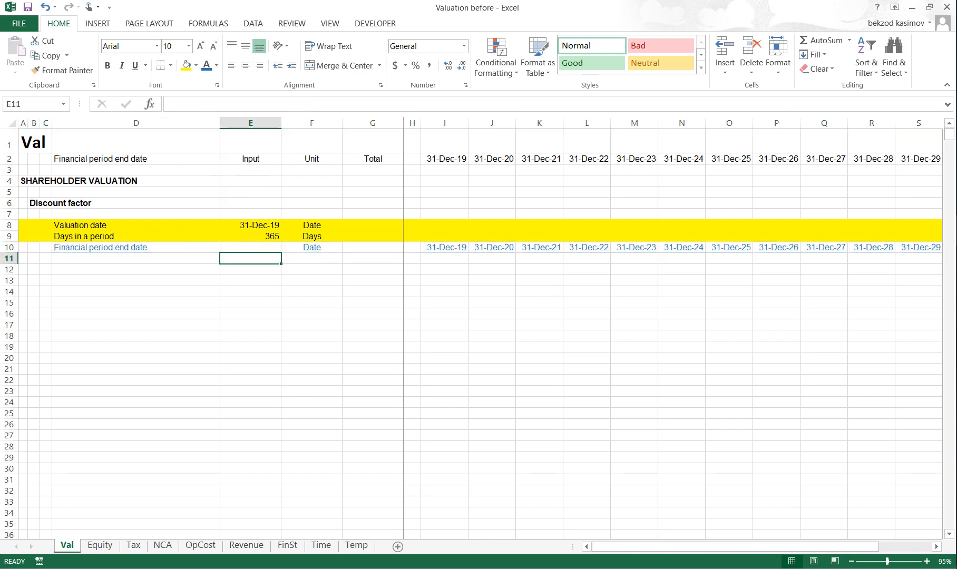
pyautogui.press('Left')
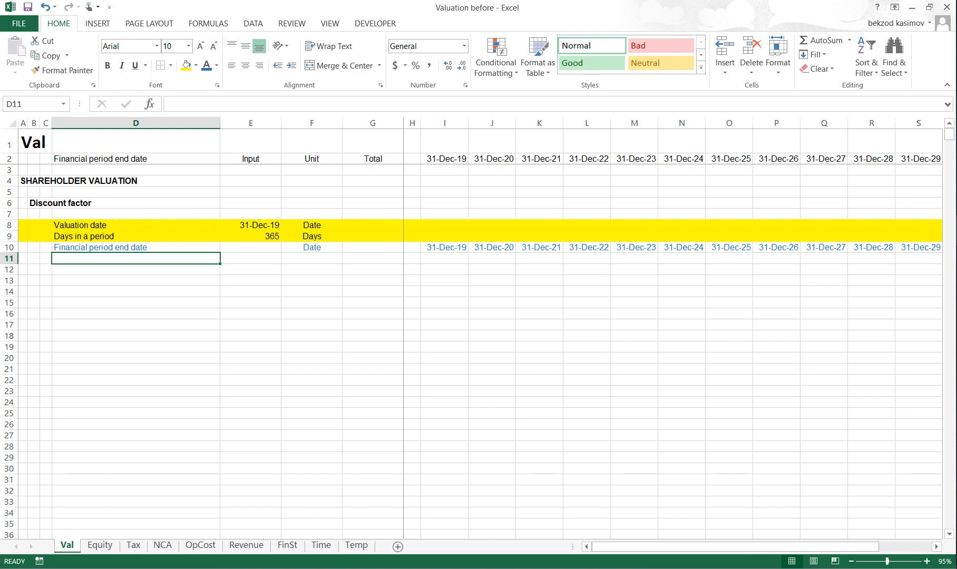
pyautogui.write('Yea')
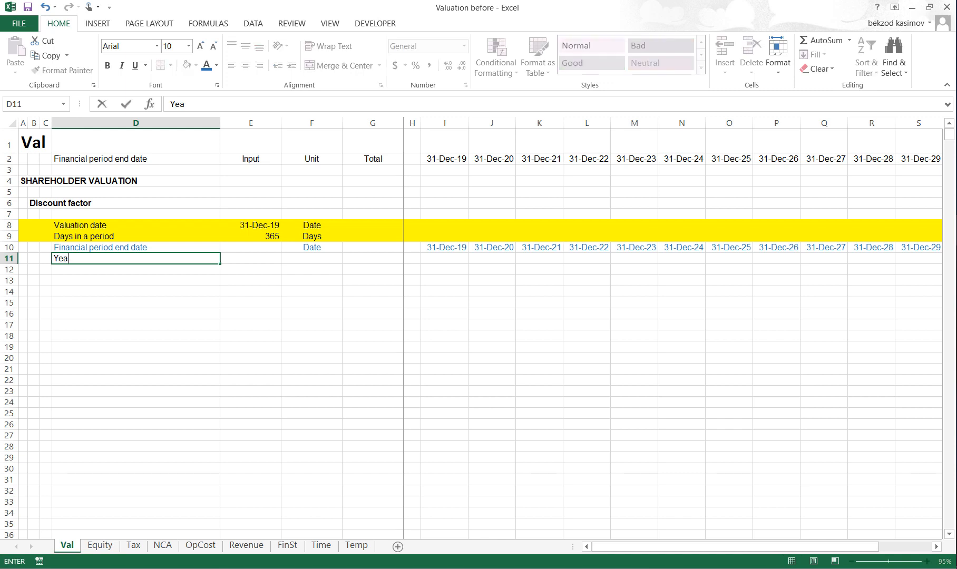
pyautogui.write('rs from valuation d')
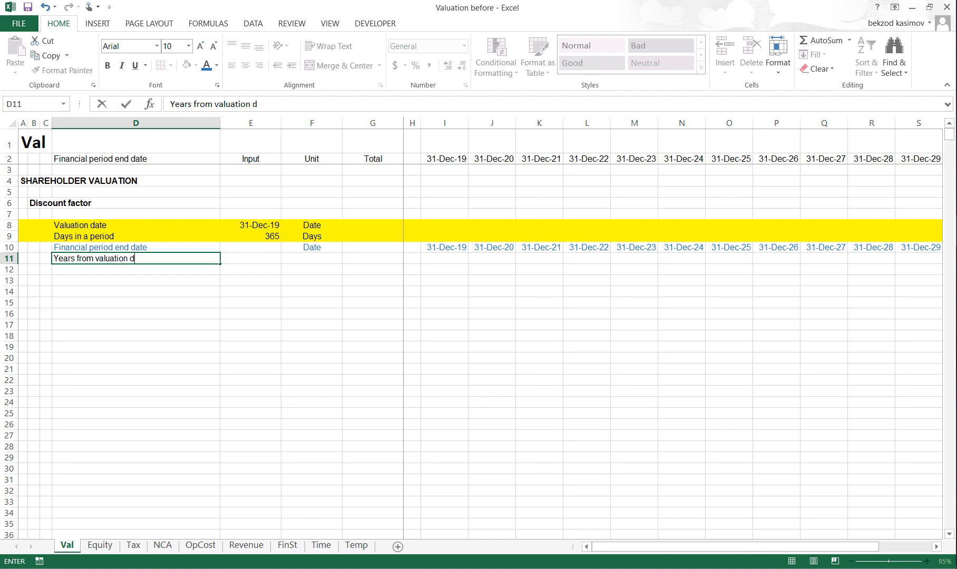
pyautogui.write('ate')
pyautogui.press('Return')
pyautogui.press('Up')
pyautogui.press('Right')
pyautogui.press('Right')
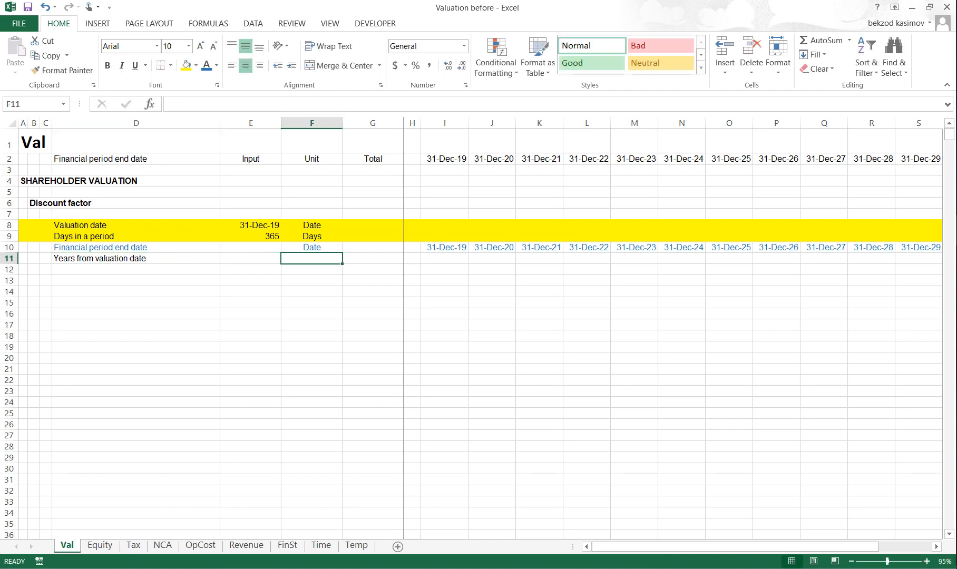
pyautogui.write('Years')
# - Enter the formula =(I10-$E$8)/$E$9 in I11 to calculate the years from the valuation date
pyautogui.press('Right')
pyautogui.press('Right')
pyautogui.press('Right')
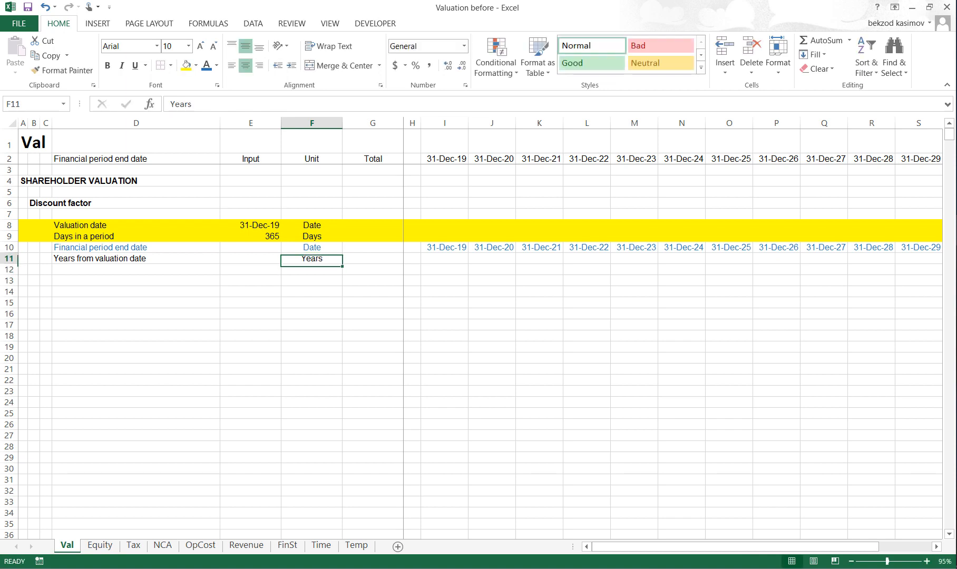
pyautogui.write('=')
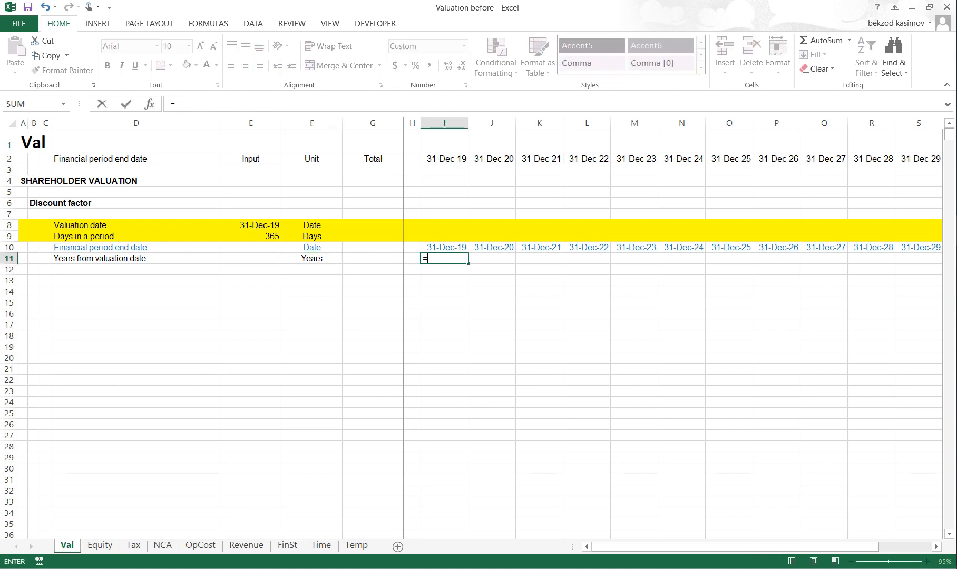
pyautogui.write('(')
pyautogui.press('Up')
pyautogui.write('-')
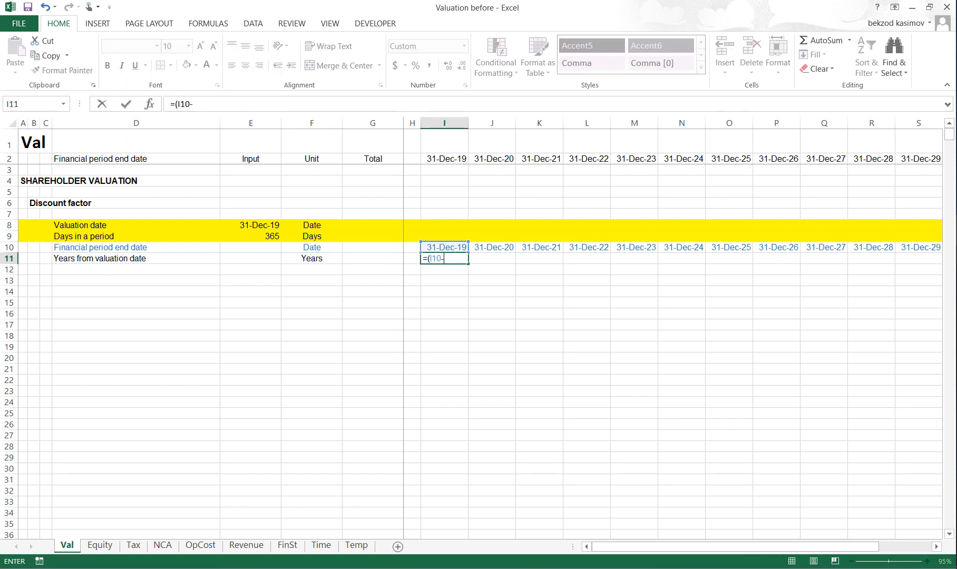
pyautogui.press('Up')
pyautogui.press('Left')
pyautogui.press('Left')
pyautogui.press('Left')
pyautogui.press('Left')
pyautogui.press('Up')
pyautogui.press('Up')
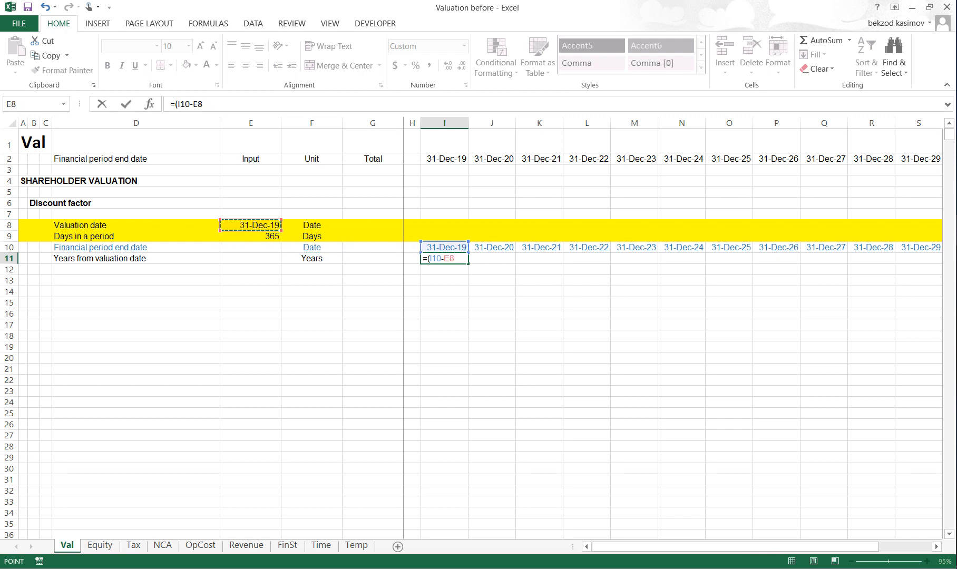
pyautogui.press('F4')
pyautogui.write(')')
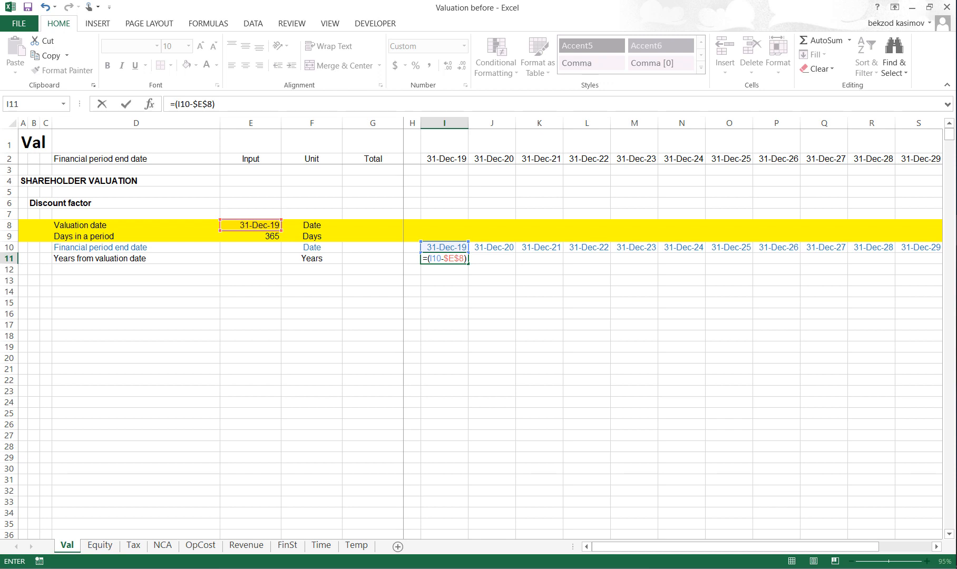
pyautogui.write('/')
pyautogui.press('Left')
pyautogui.press('Left')
pyautogui.press('Left')
pyautogui.press('Left')
pyautogui.press('Up')
pyautogui.press('Up')
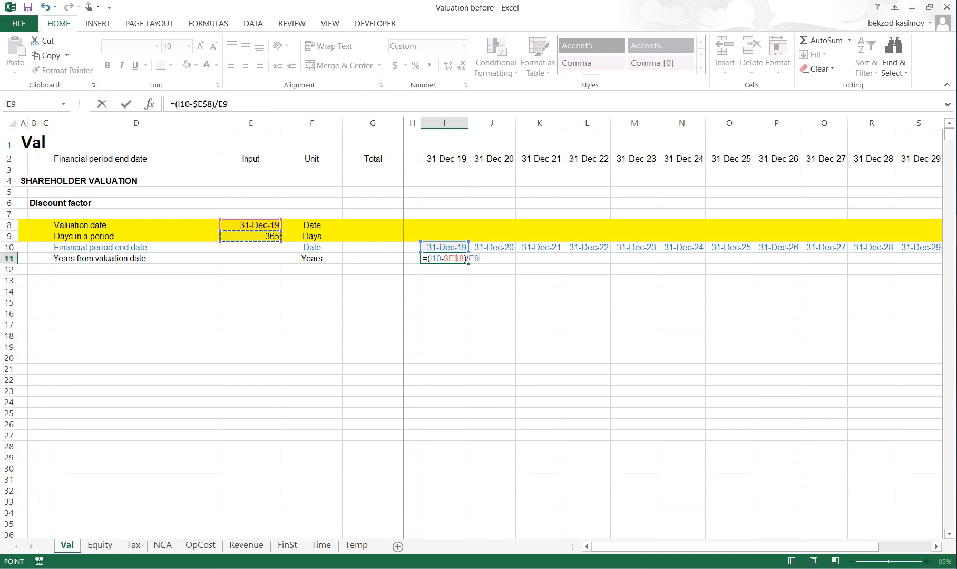
pyautogui.press('F4')
pyautogui.press('Return')
# - Copy the I11 formula across row 11 through the last period column T
pyautogui.press('Up')
pyautogui.hotkey('ctrl', 'c')
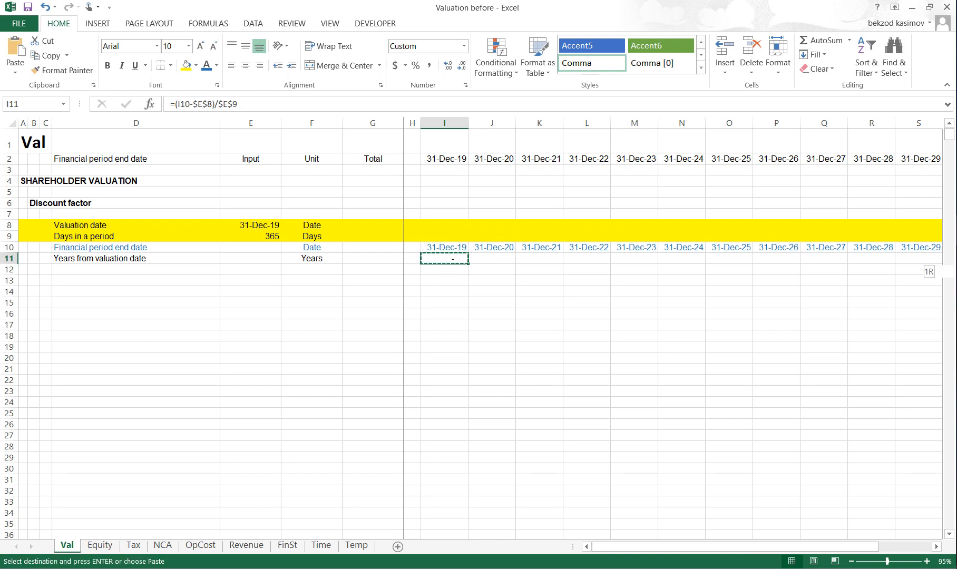
pyautogui.hotkey('shift', 'Right')
pyautogui.hotkey('shift', 'Right')
pyautogui.hotkey('shift', 'Right')
pyautogui.hotkey('shift', 'Right')
pyautogui.hotkey('shift', 'Right')
pyautogui.hotkey('shift', 'Right')
pyautogui.hotkey('shift', 'Right')
pyautogui.hotkey('shift', 'Right')
pyautogui.hotkey('shift', 'Right')
pyautogui.hotkey('shift', 'Right')
pyautogui.hotkey('shift', 'Right')
pyautogui.hotkey('ctrl', 'v')
pyautogui.press('Escape')
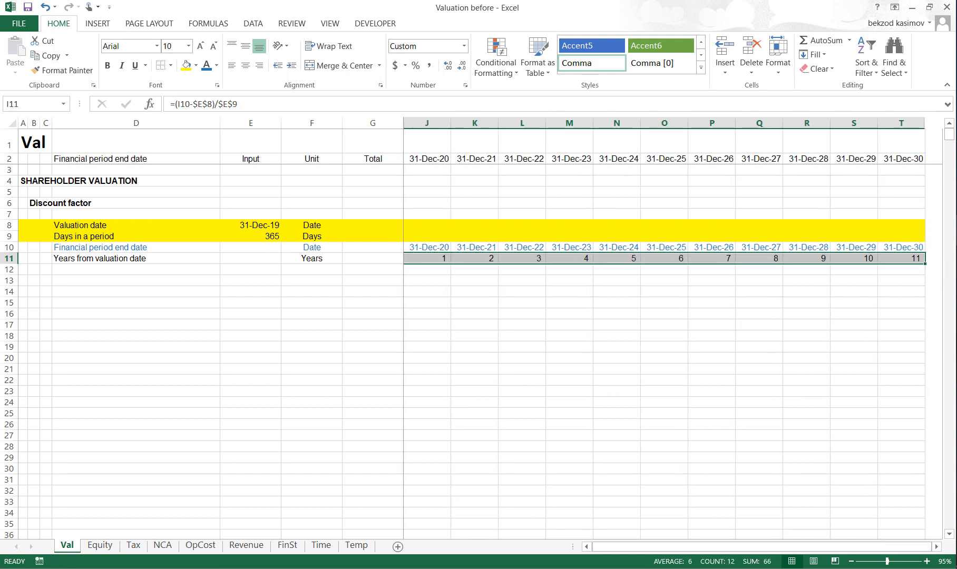
pyautogui.press('Left')
pyautogui.press('Right')
pyautogui.hotkey('ctrl', 'shift', 'Right')
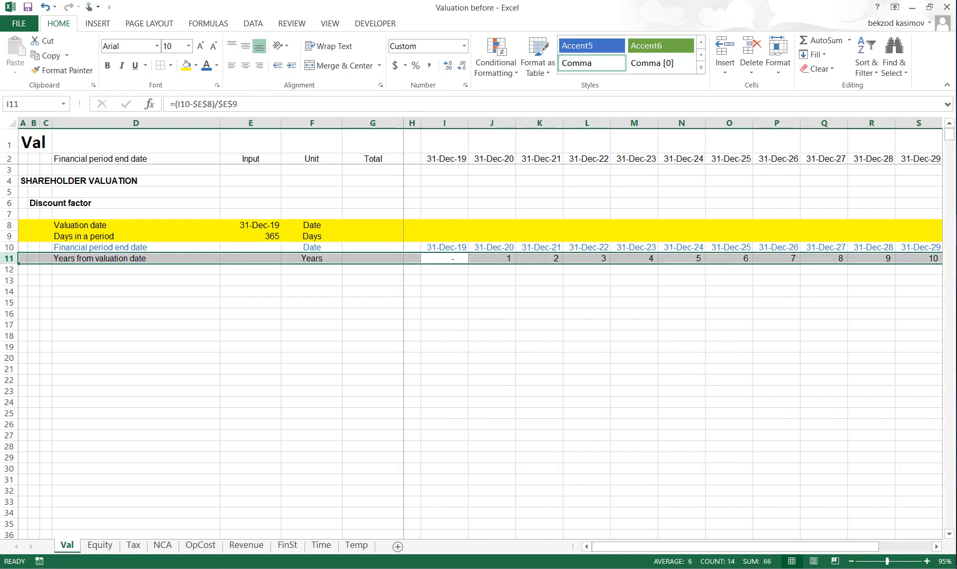
pyautogui.press('Left')
pyautogui.press('Left')
pyautogui.hotkey('ctrl', 'Left')
pyautogui.hotkey('ctrl', 'Left')
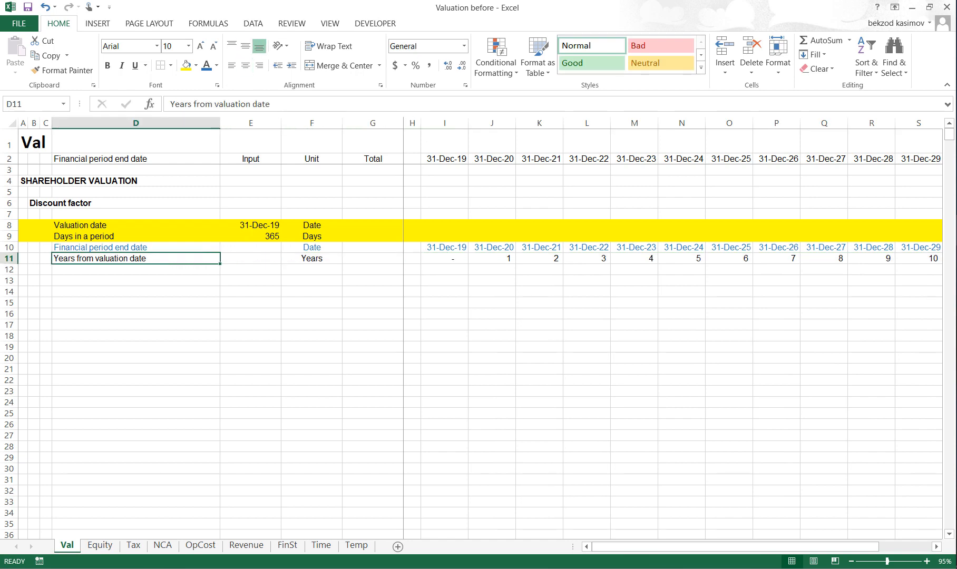
# - Add a Shareholder required rate of return input in row 13, with 15% in E13 and the unit % in F13
pyautogui.press('Down')
pyautogui.press('Down')
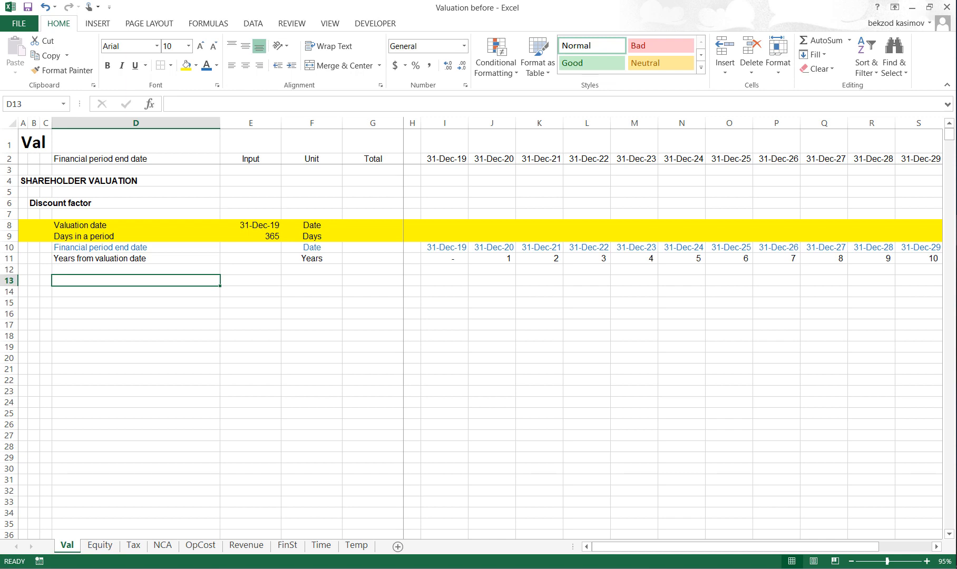
pyautogui.write('Shareholder')
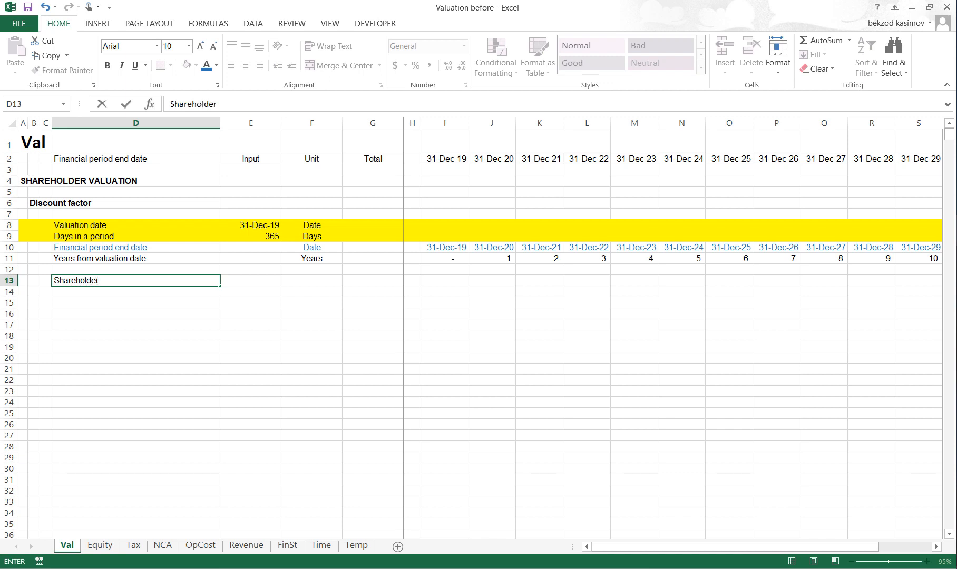
pyautogui.write(' required rat')
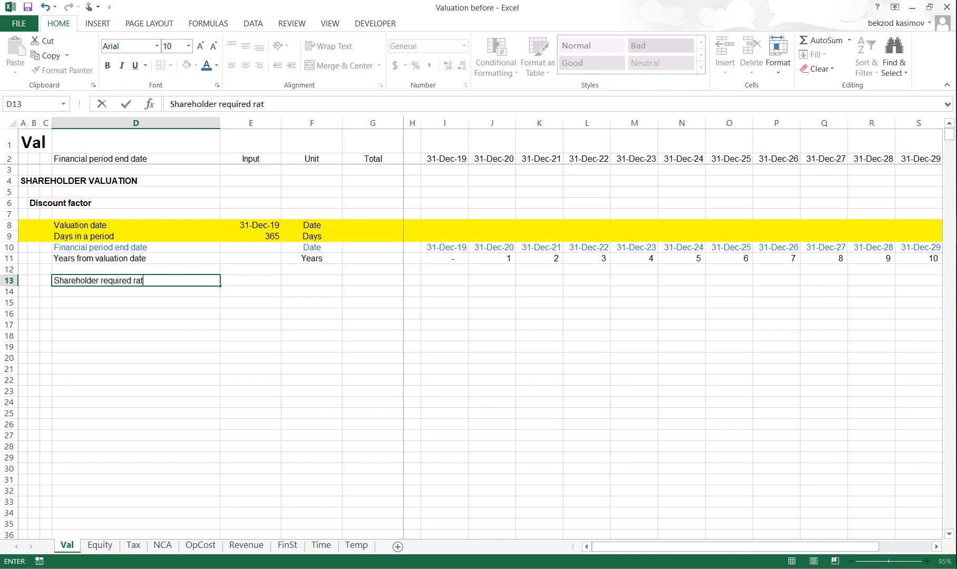
pyautogui.write('e of return')
pyautogui.press('Return')
pyautogui.press('Up')
pyautogui.press('Right')
pyautogui.write('15%')
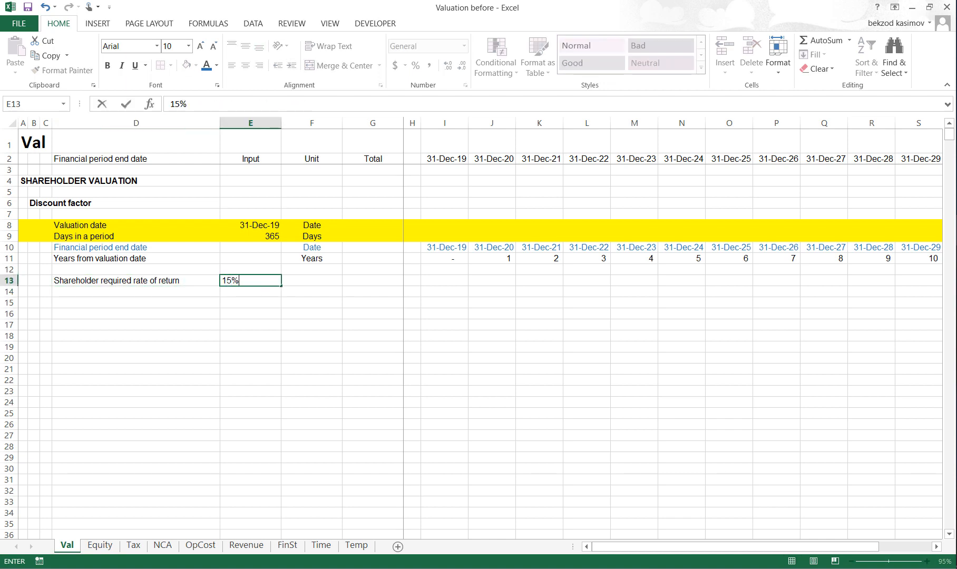
pyautogui.press('Return')
pyautogui.press('Up')
pyautogui.press('Right')
pyautogui.write('%')
pyautogui.press('Return')
pyautogui.press('Up')
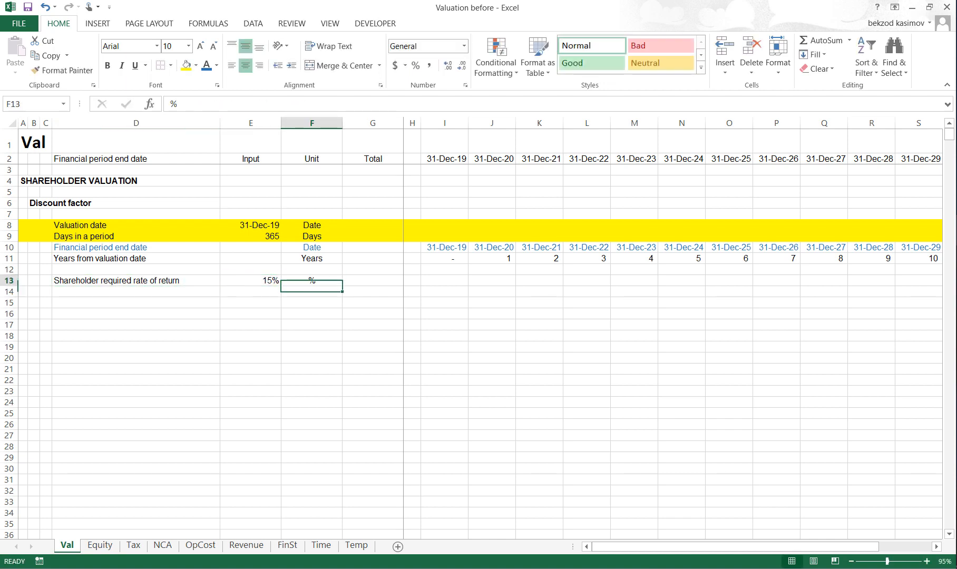
# - Fill the entire Shareholder required rate of return row 13 with yellow
pyautogui.press('Left')
pyautogui.press('Left')
pyautogui.hotkey('shift', 'space')
pyautogui.press('alt')
pyautogui.press('h')
pyautogui.press('h')
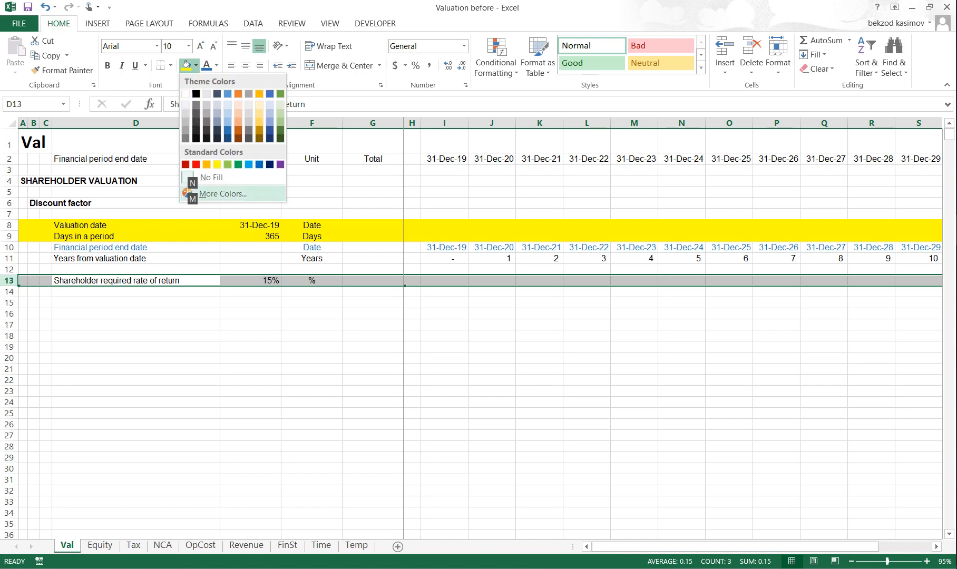
pyautogui.press('Up')
pyautogui.press('Up')
pyautogui.press('Left')
pyautogui.press('Return')
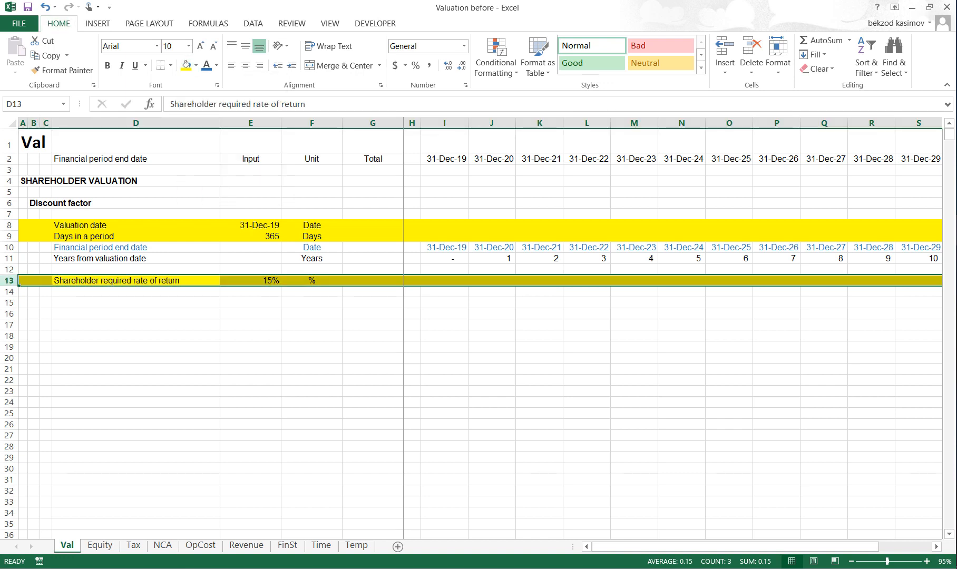
# - Copy the Years from valuation date label in D11 and paste it as a link into D14
pyautogui.press('Up')
pyautogui.press('Up')
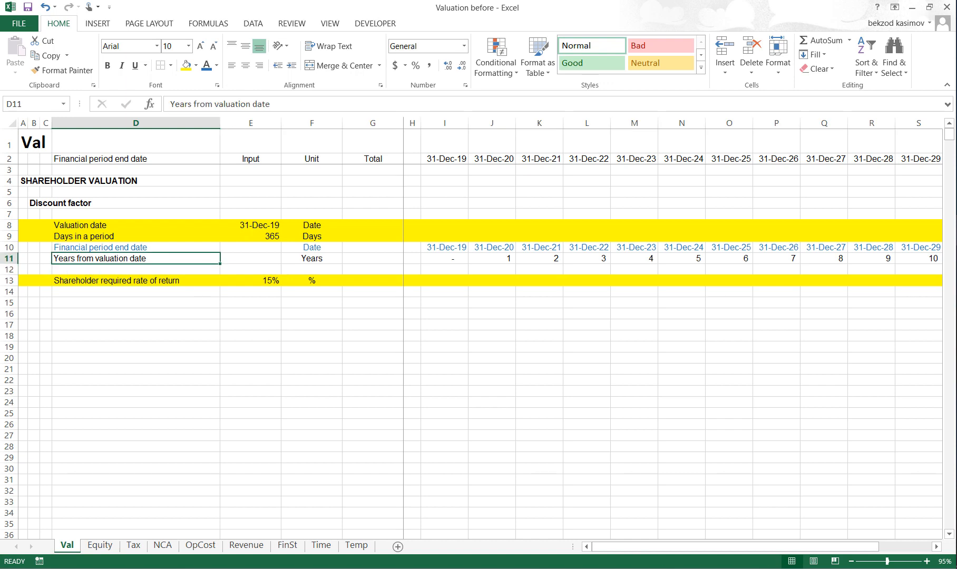
pyautogui.hotkey('ctrl', 'c')
pyautogui.press('Down')
pyautogui.press('Down')
pyautogui.press('Down')
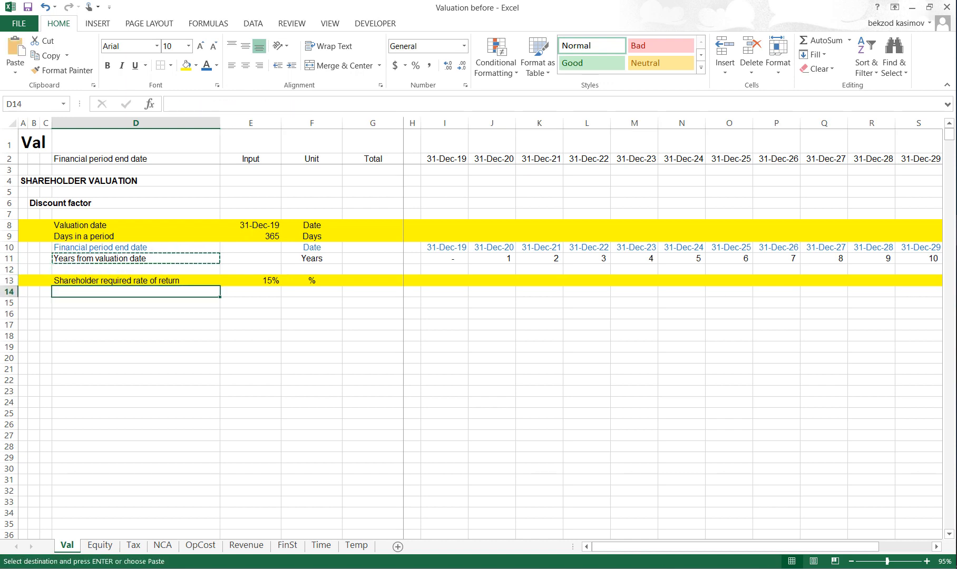
pyautogui.hotkey('alt', 'h')
pyautogui.press('v')
pyautogui.press('n')
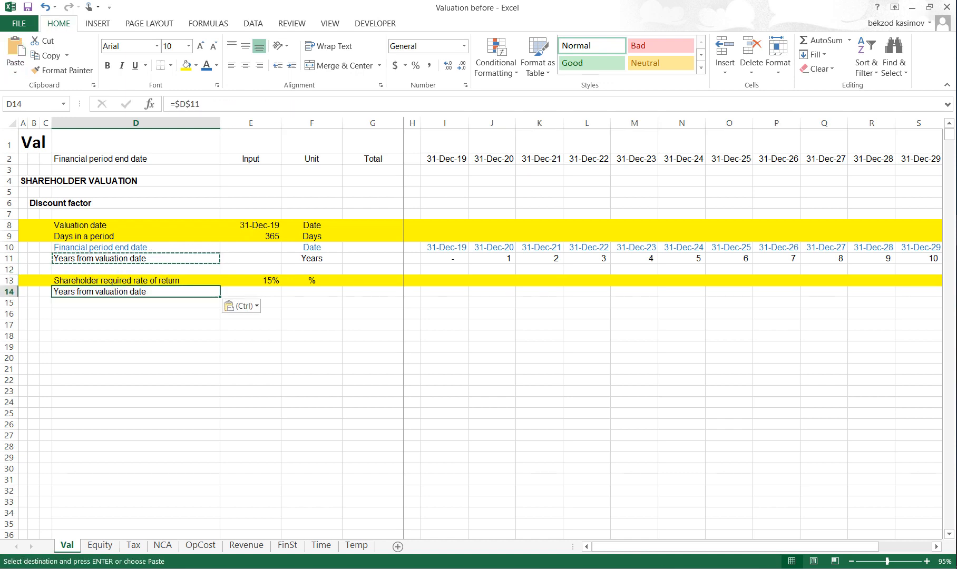
# - Change the D14 reference to =D$11 and copy the formula across row 14 through column T
pyautogui.press('F2')
pyautogui.press('F4')
pyautogui.press('Return')
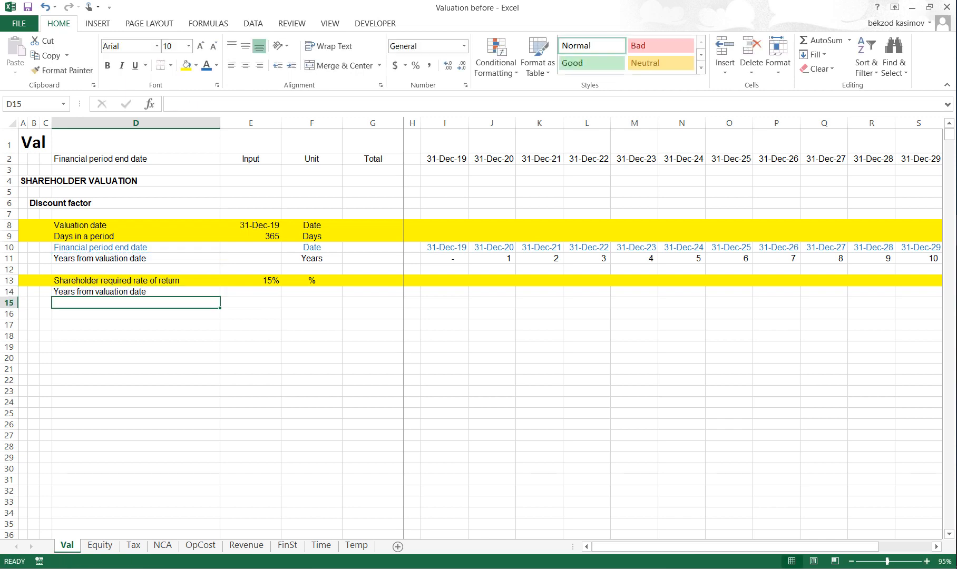
pyautogui.press('Up')
pyautogui.hotkey('ctrl', 'c')
pyautogui.hotkey('ctrl', 'shift', 'Right')
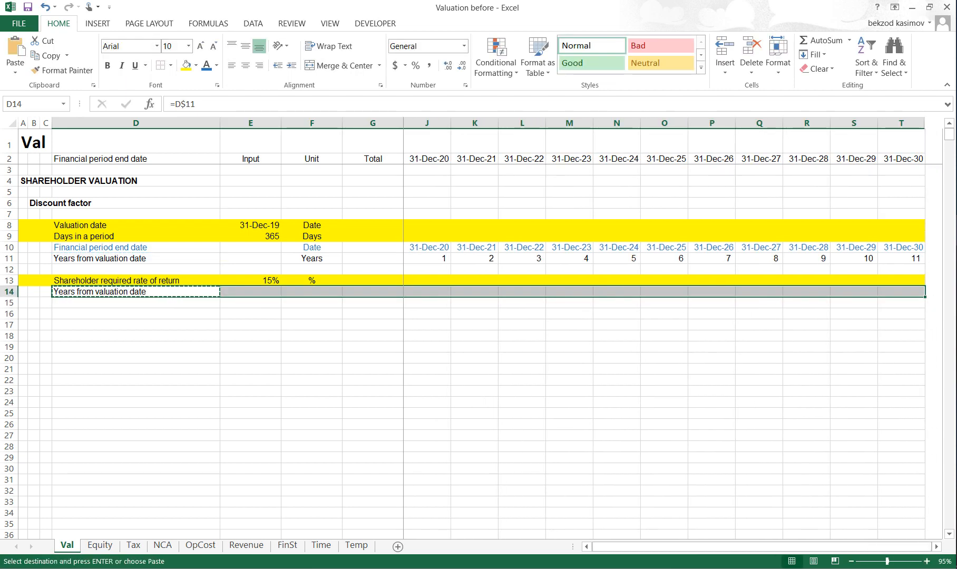
pyautogui.hotkey('ctrl', 'v')
pyautogui.press('Escape')
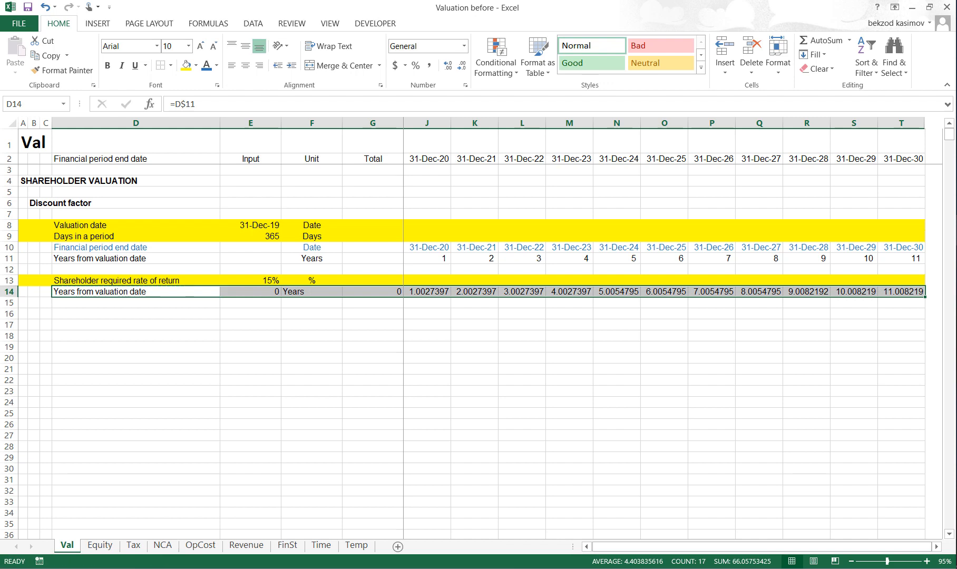
pyautogui.press('Down')
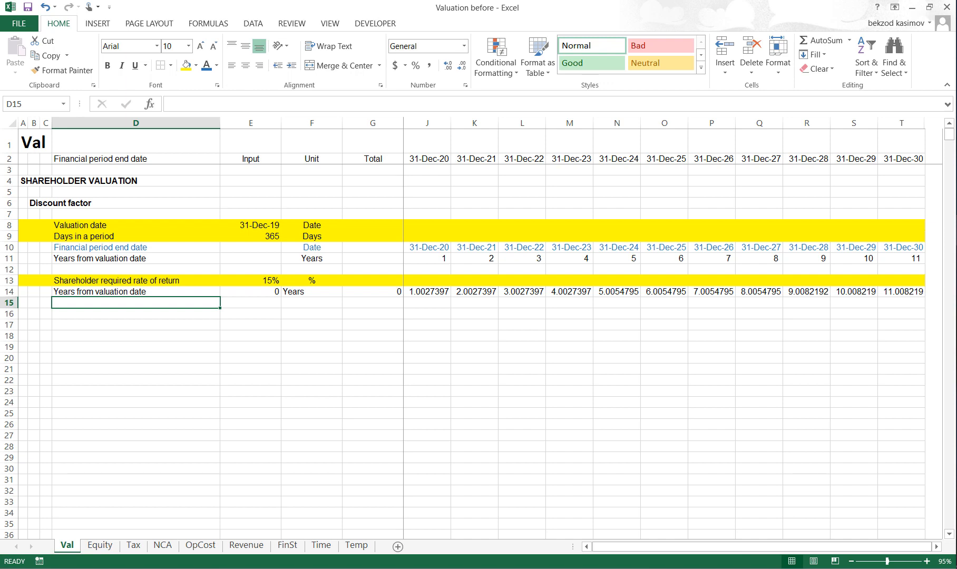
# - Add a Discount factor label in D15 with the unit Factor in F15
pyautogui.write('Discount fa')
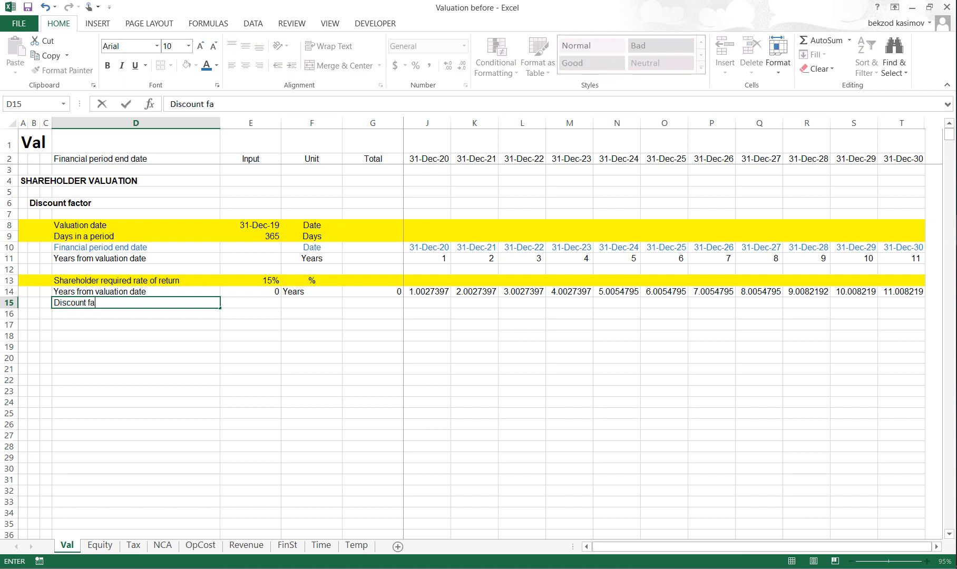
pyautogui.write('ctor')
pyautogui.press('Return')
pyautogui.press('Up')
pyautogui.press('Right')
# - Enter the discount factor formula =1/(1+$E$13)^I14 in I15
pyautogui.press('Right')
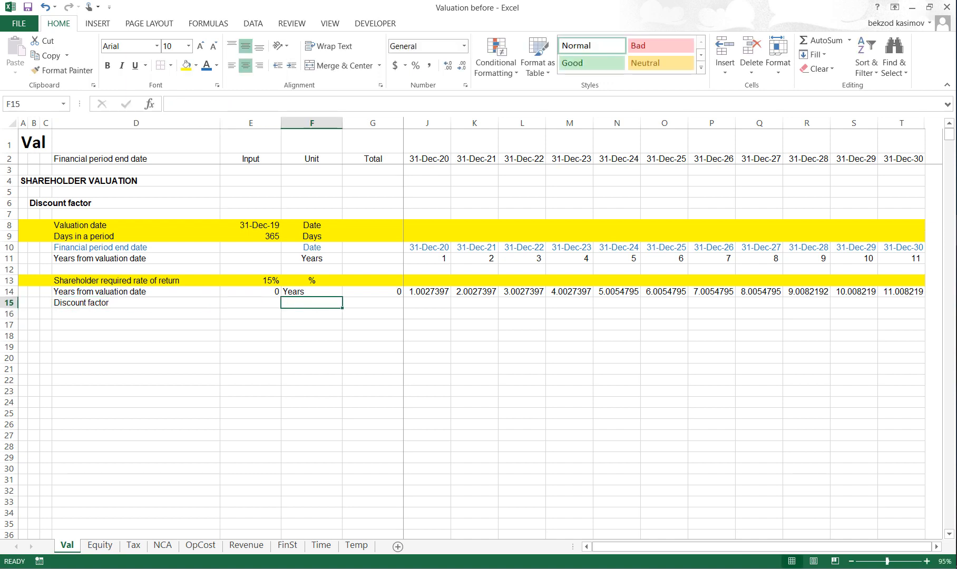
pyautogui.write('Factor')
pyautogui.press('Return')
pyautogui.press('Up')
pyautogui.press('Right')
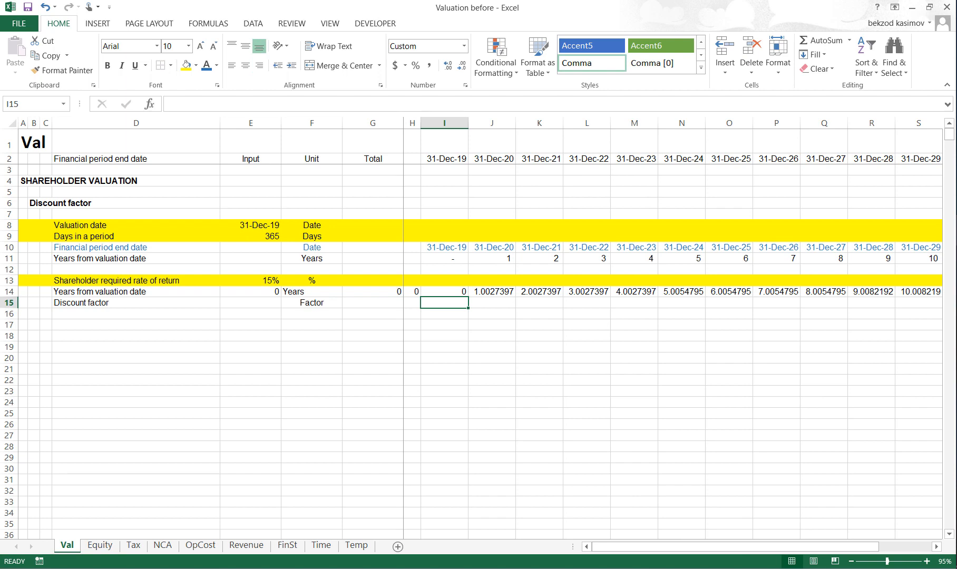
pyautogui.write('=1/(1+')
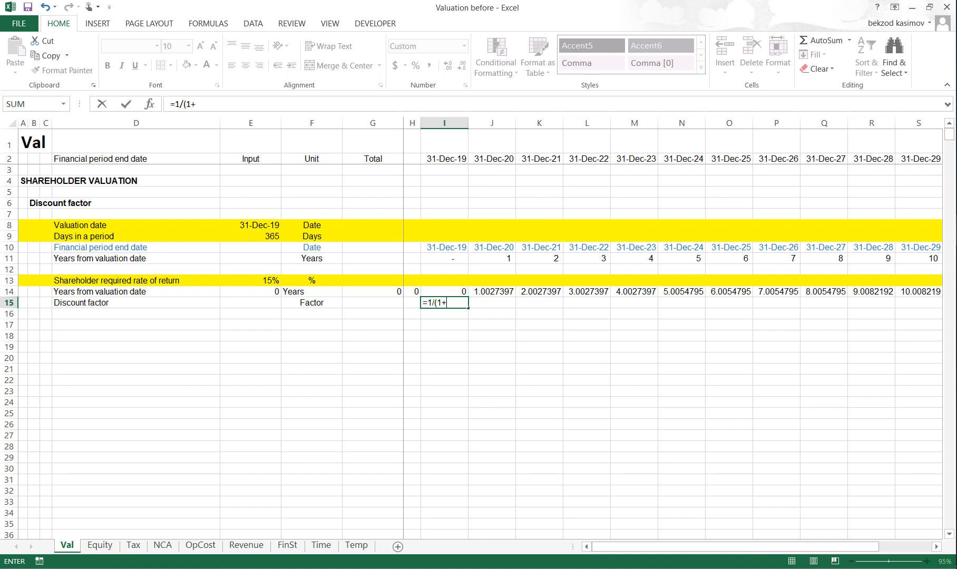
pyautogui.press('Up')
pyautogui.press('Left')
pyautogui.press('Left')
pyautogui.press('Left')
pyautogui.press('Left')
pyautogui.press('Up')
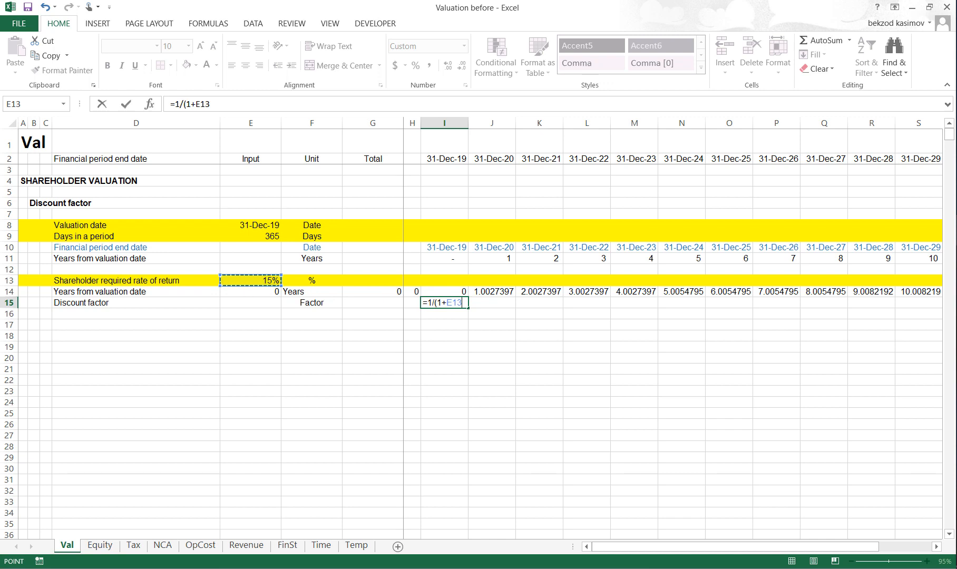
pyautogui.press('F4')
pyautogui.write(')')
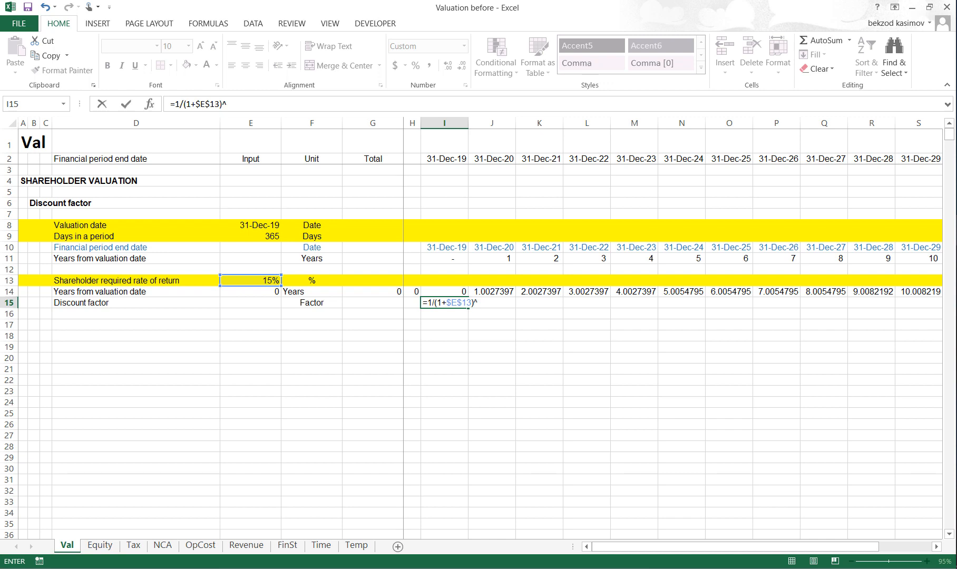
pyautogui.write('^')
pyautogui.press('Up')
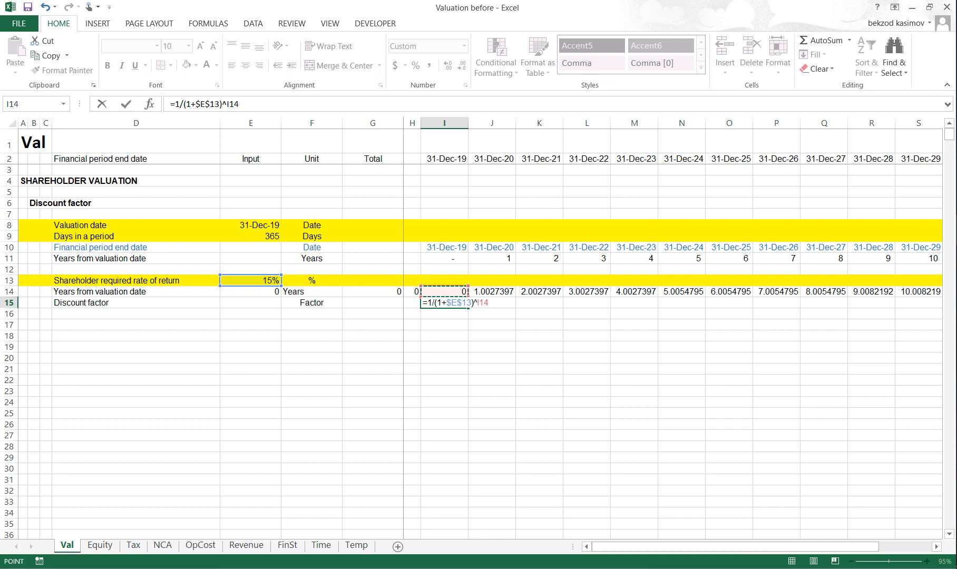
pyautogui.hotkey('ctrl', 'Return')
# - Copy the discount factor formula from I15 across row 15 through column T
pyautogui.hotkey('ctrl', 'c')
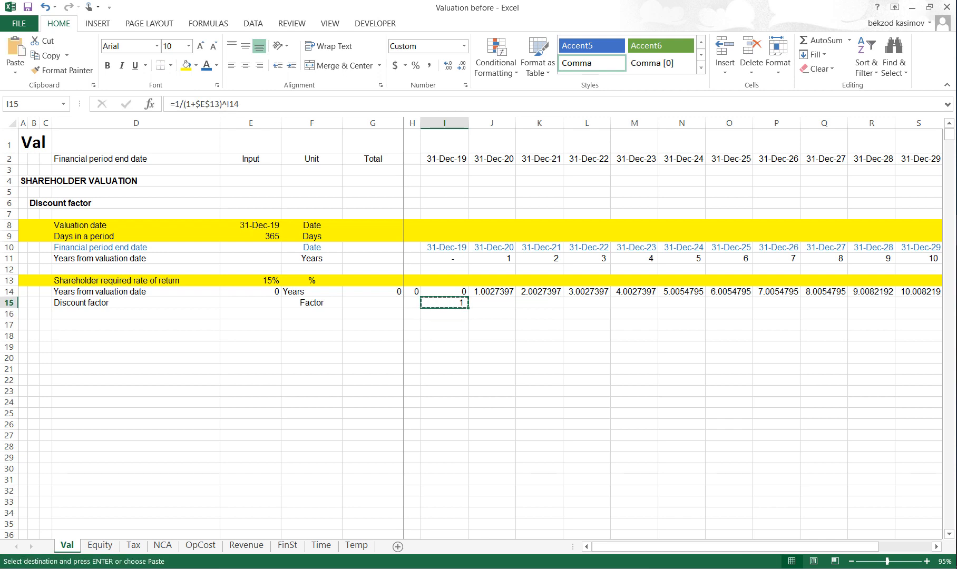
pyautogui.hotkey('ctrl', 'shift', 'Right')
pyautogui.hotkey('ctrl', 'v')
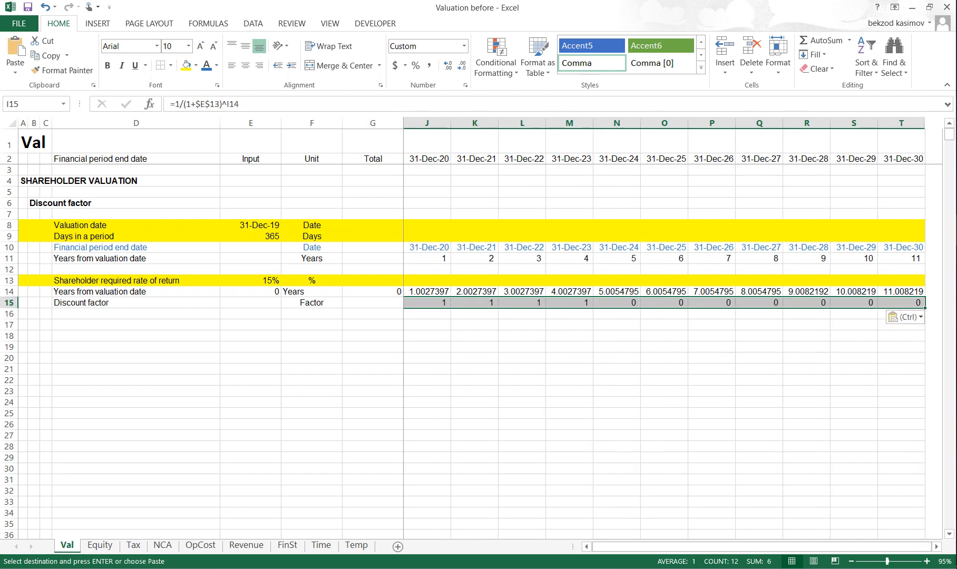
pyautogui.press('Escape')
pyautogui.press('Left')
pyautogui.press('Right')
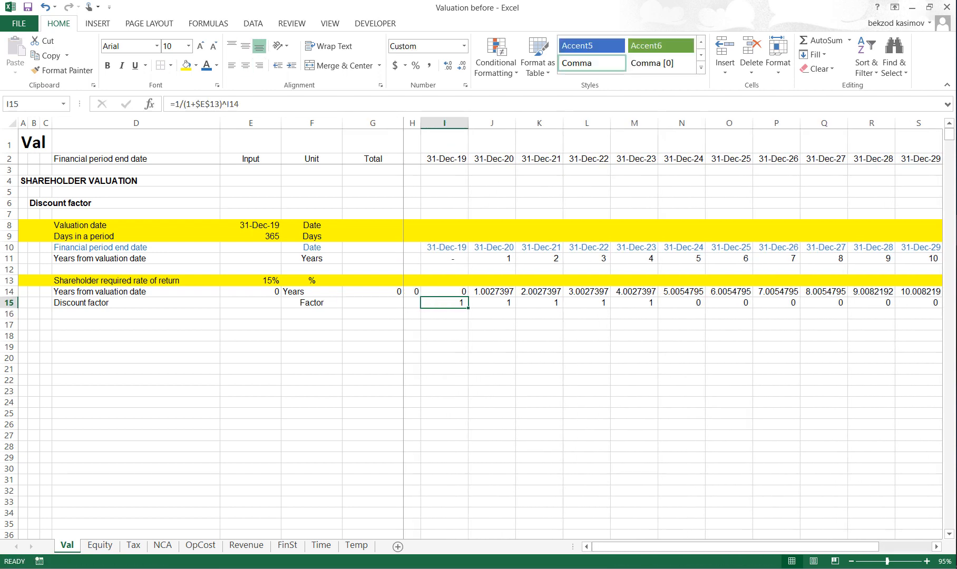
# - Apply the comma number style with two decimals to the discount factors in I15:T15
pyautogui.hotkey('ctrl', 'shift', 'Right')
pyautogui.hotkey('alt', 'h')
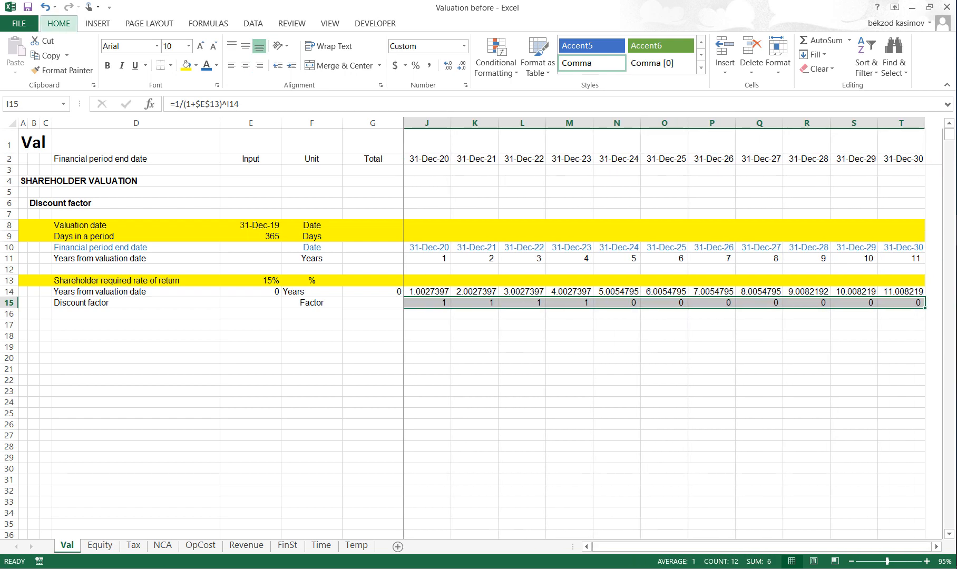
pyautogui.press('k')
pyautogui.press('Left')
pyautogui.press('Right')
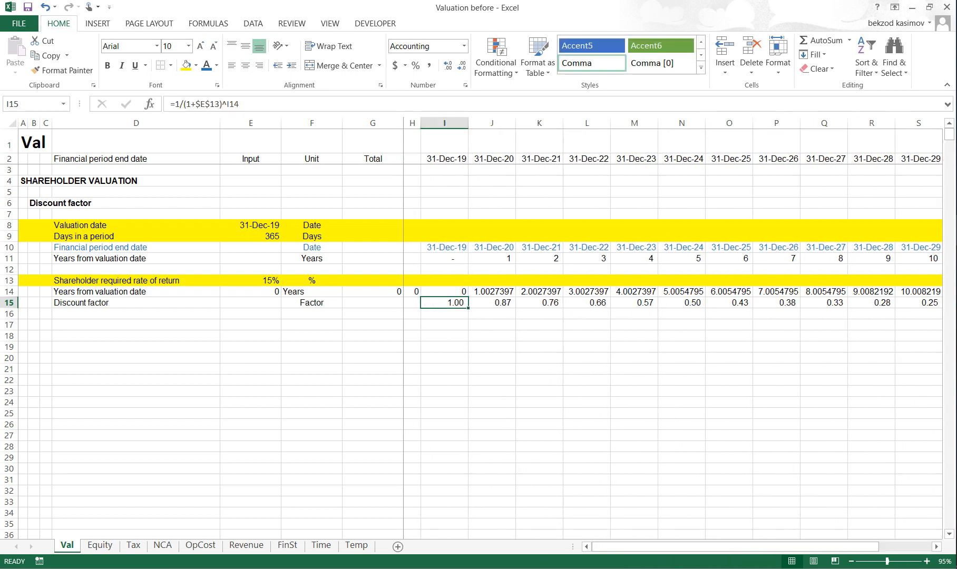
# - Plot the discount factors in I15:T15 on a separate chart sheet and delete that sheet after viewing the curve
pyautogui.hotkey('ctrl', 'shift', 'Right')
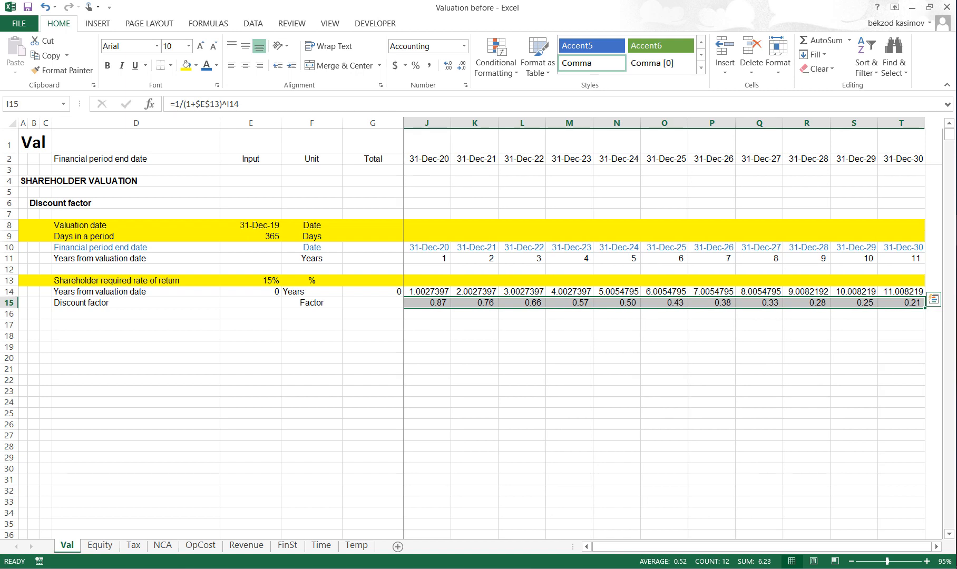
pyautogui.press('F11')
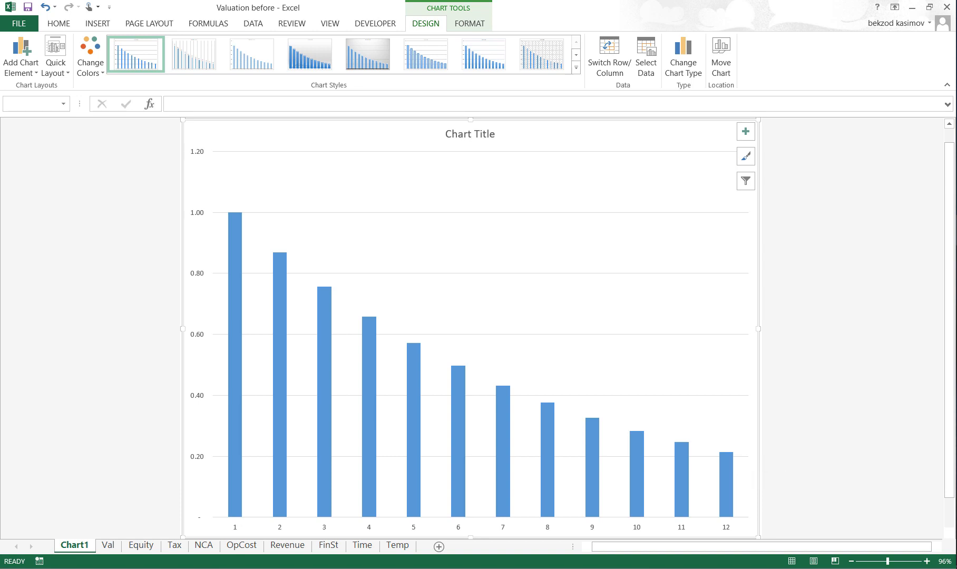
pyautogui.hotkey('alt', 'e')
pyautogui.press('l')
pyautogui.press('Return')
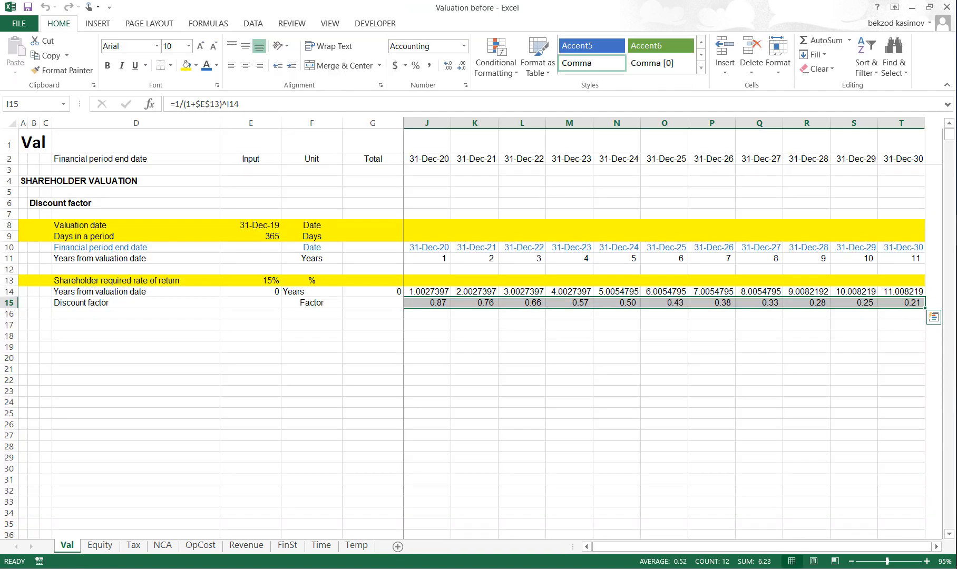
# - Add the section heading Cash flows in B17
pyautogui.press('Left')
pyautogui.press('Left')
pyautogui.press('Left')
pyautogui.press('Left')
pyautogui.press('Left')
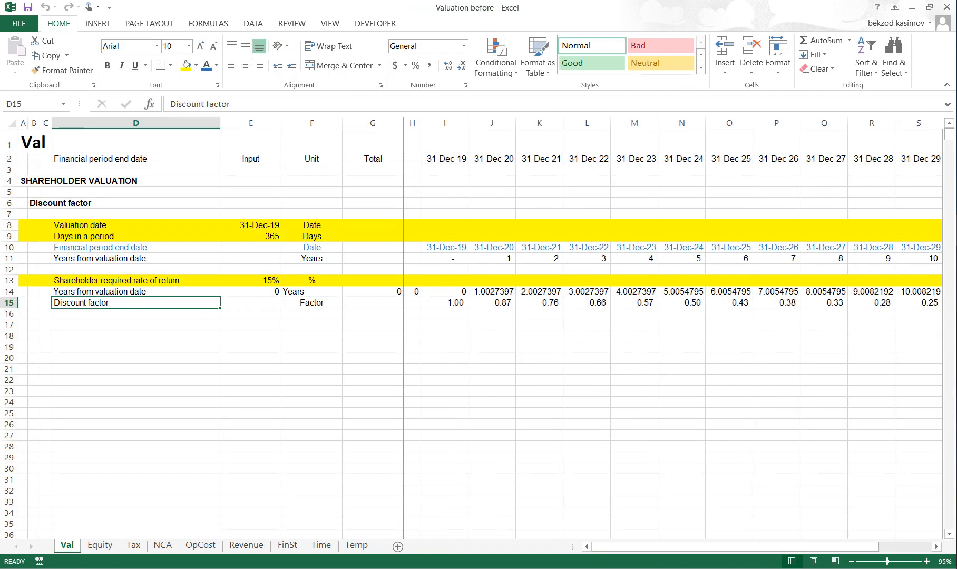
pyautogui.press('Down')
pyautogui.press('Down')
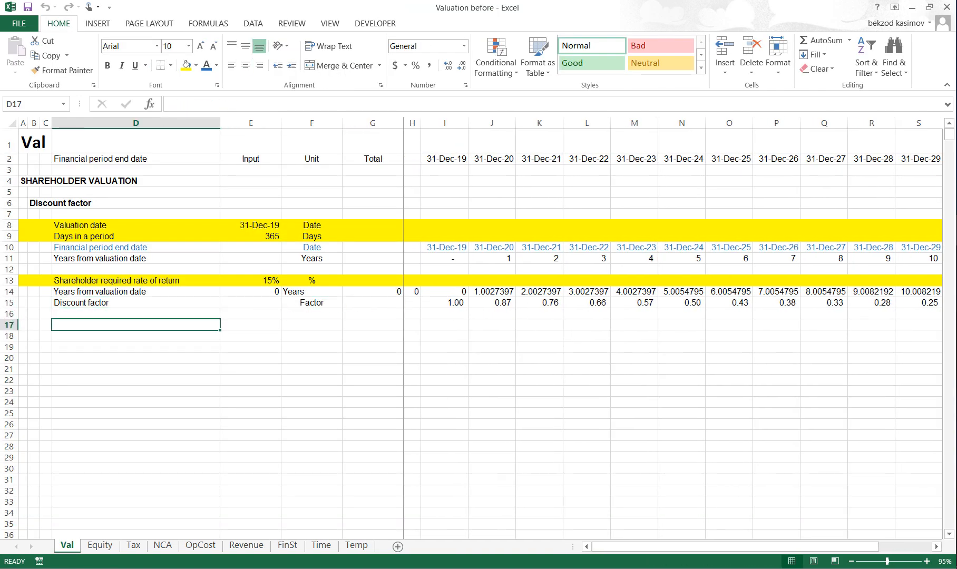
pyautogui.press('Left')
pyautogui.press('Left')
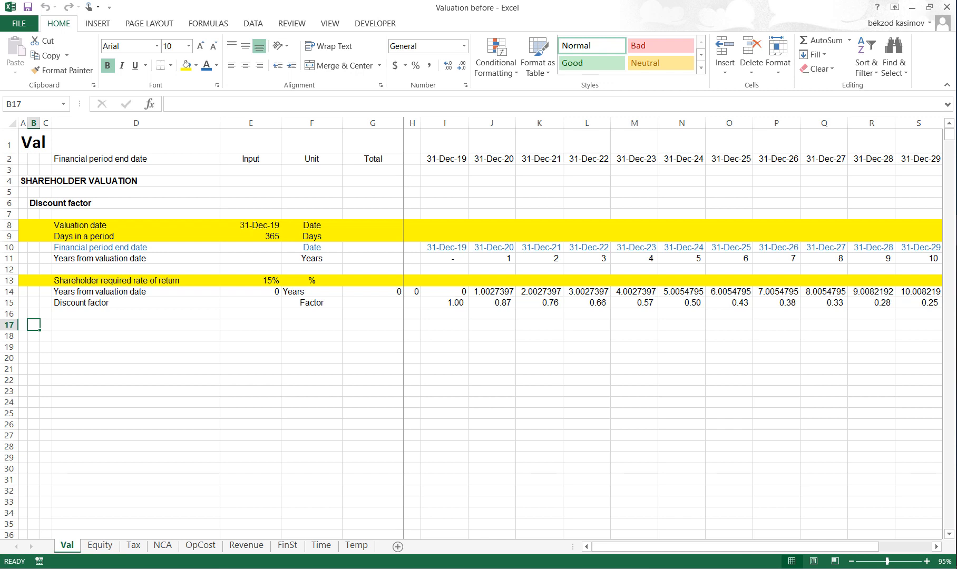
pyautogui.write('Cash flows')
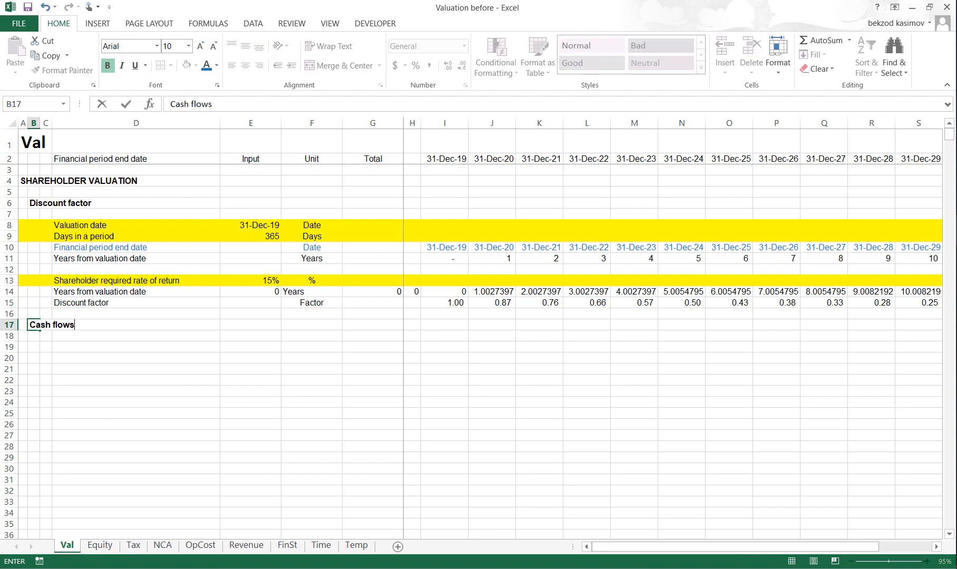
pyautogui.press('Return')
# - Copy the entire Share capital redemption row 35 from the cash flow statement on the FinSt sheet
pyautogui.press('Right')
pyautogui.press('Down')
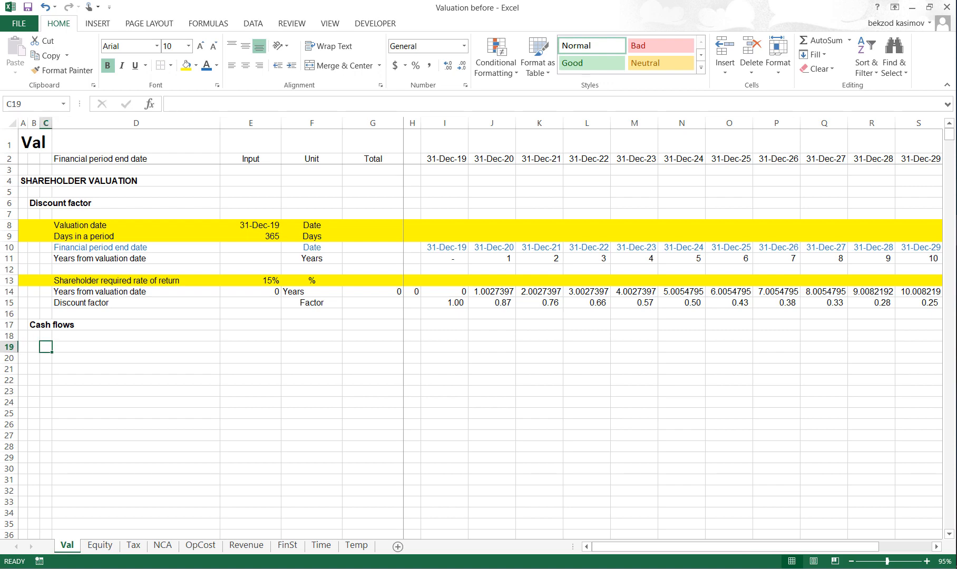
pyautogui.press('Right')
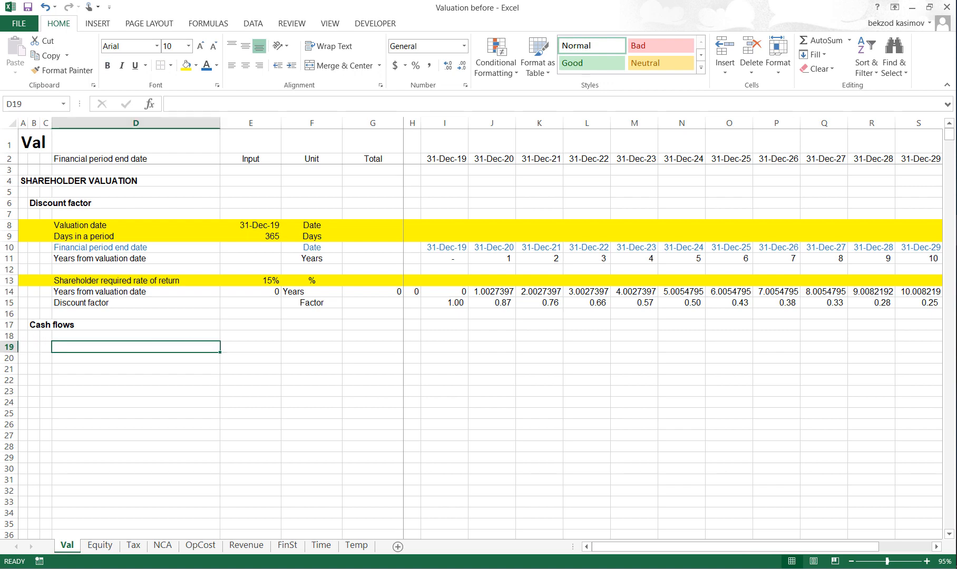
pyautogui.hotkey('ctrl', 'pagedown')
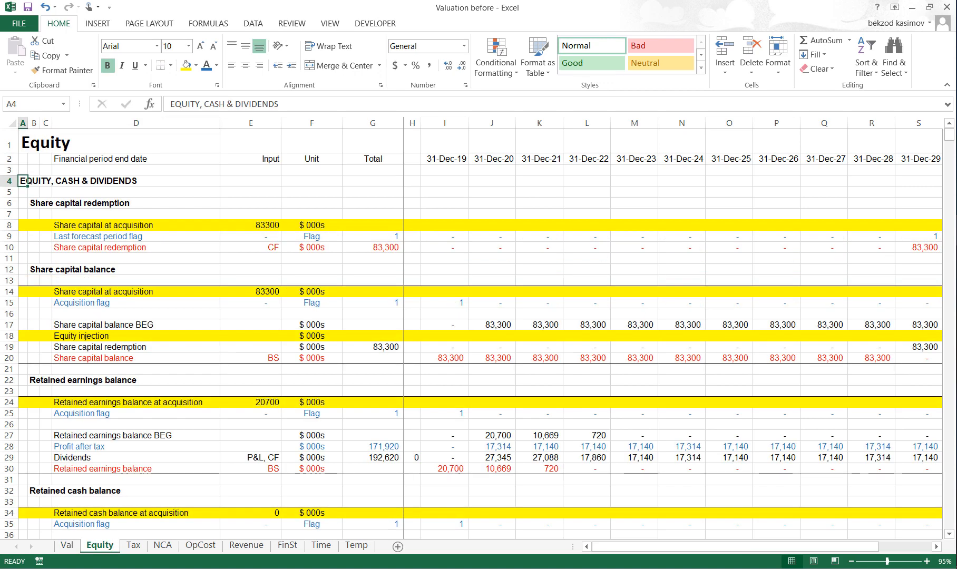
pyautogui.press('Down')
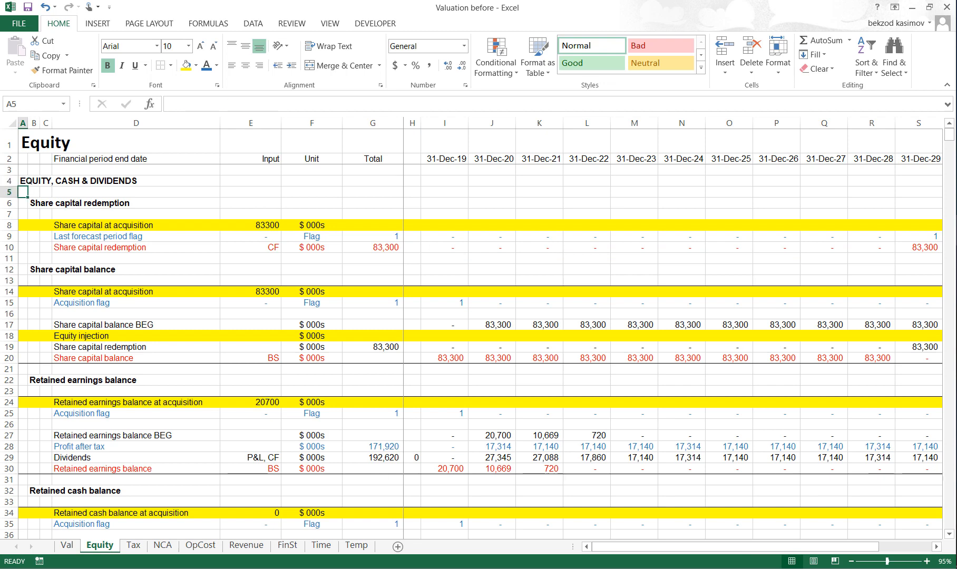
pyautogui.press('Down')
pyautogui.press('Down')
pyautogui.press('Down')
pyautogui.press('Down')
pyautogui.press('Down')
pyautogui.press('Down')
pyautogui.press('Down')
pyautogui.hotkey('ctrl', 'pagedown')
pyautogui.hotkey('ctrl', 'pagedown')
pyautogui.hotkey('ctrl', 'pagedown')
pyautogui.hotkey('ctrl', 'pagedown')
pyautogui.hotkey('ctrl', 'pagedown')
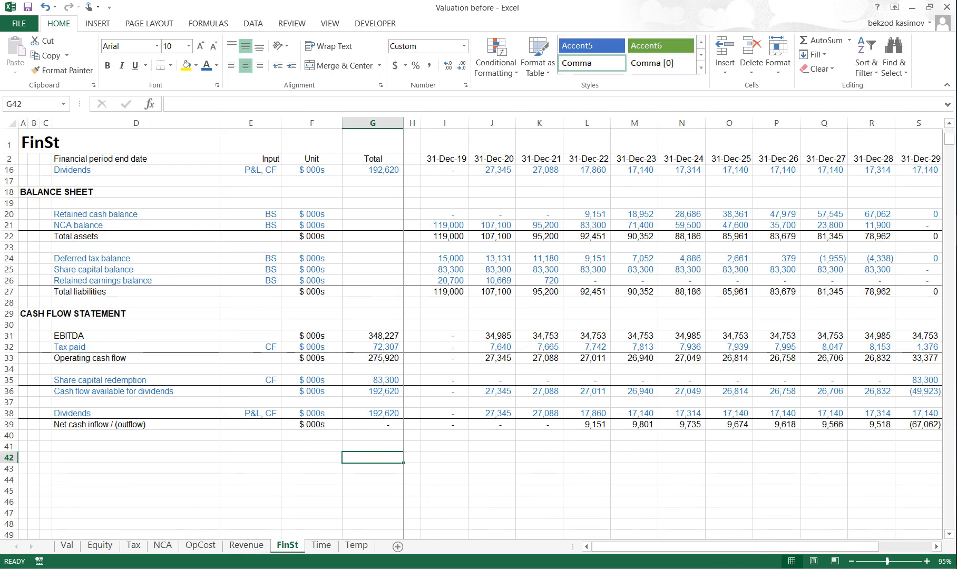
pyautogui.press('Up')
pyautogui.press('Left')
pyautogui.press('Left')
pyautogui.press('Left')
pyautogui.press('Up')
pyautogui.press('Up')
pyautogui.press('Up')
pyautogui.press('Up')
pyautogui.press('Up')
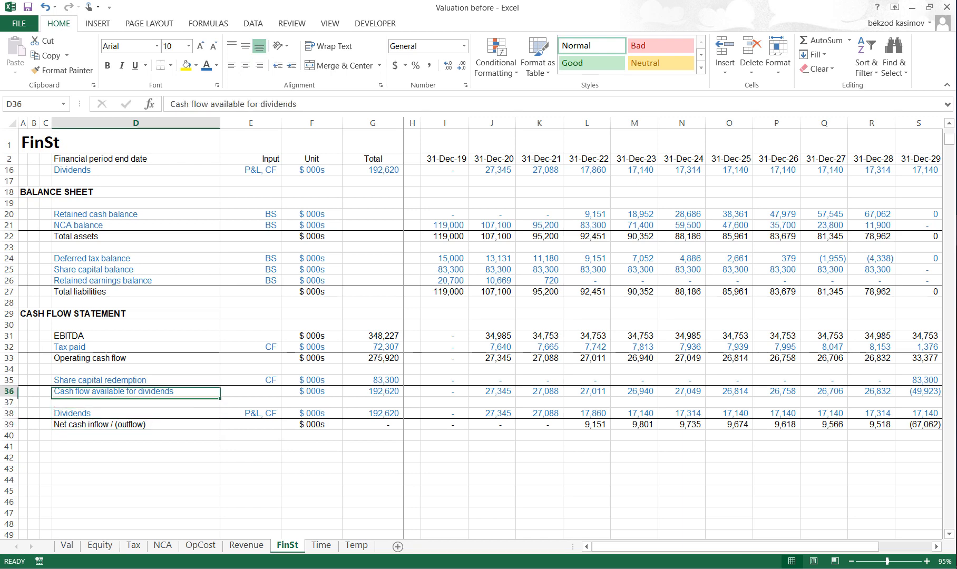
pyautogui.press('Up')
pyautogui.press('Up')
pyautogui.press('Down')
pyautogui.hotkey('shift', 'space')
pyautogui.hotkey('ctrl', 'c')
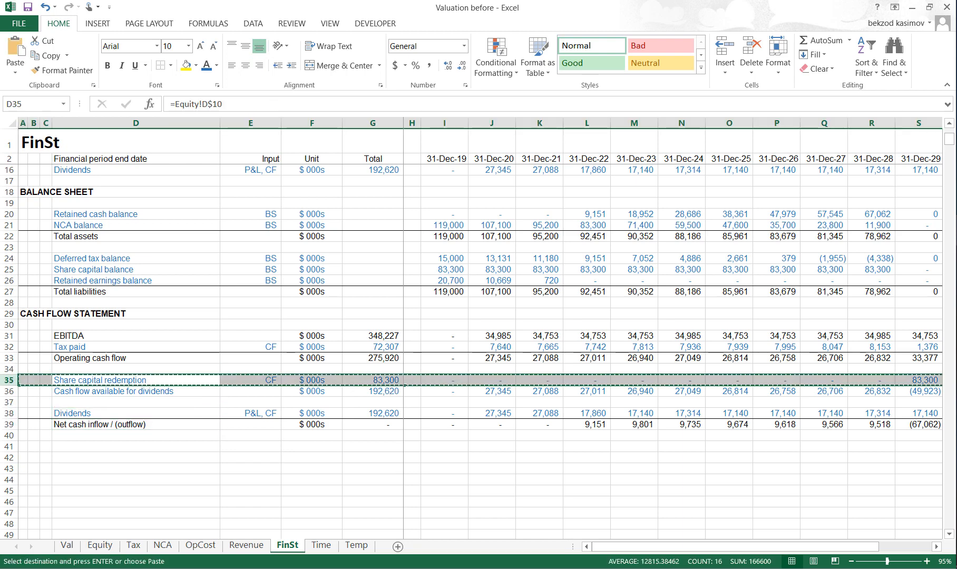
# - Paste the copied Share capital redemption row into row 19 of the Val sheet
pyautogui.hotkey('ctrl', 'pageup')
pyautogui.hotkey('ctrl', 'pageup')
pyautogui.hotkey('ctrl', 'pageup')
pyautogui.hotkey('ctrl', 'pageup')
pyautogui.hotkey('ctrl', 'pageup')
pyautogui.hotkey('ctrl', 'pageup')
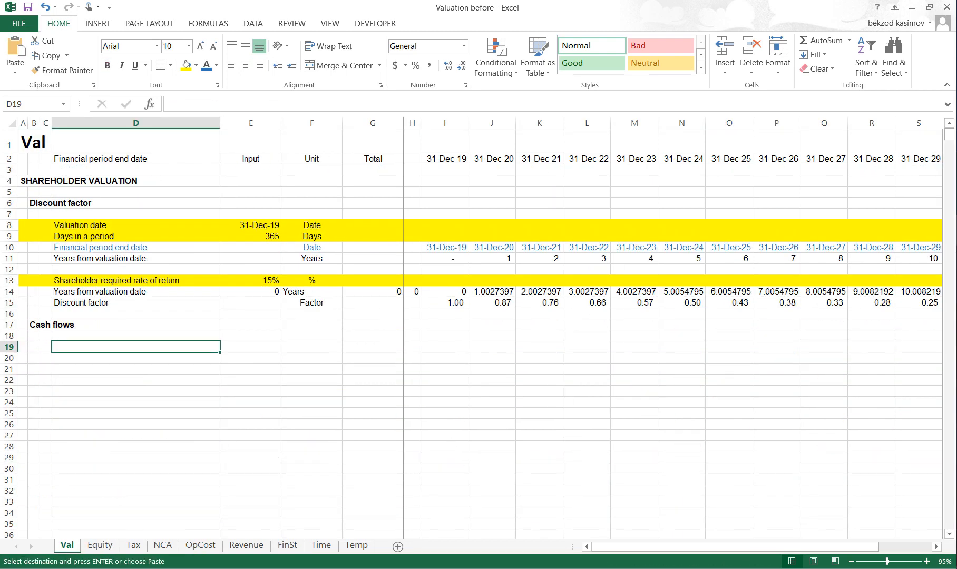
pyautogui.hotkey('shift', 'space')
pyautogui.hotkey('ctrl', 'v')
# - Copy the entire Dividends row 38 from the cash flow statement on the FinSt sheet
pyautogui.press('Down')
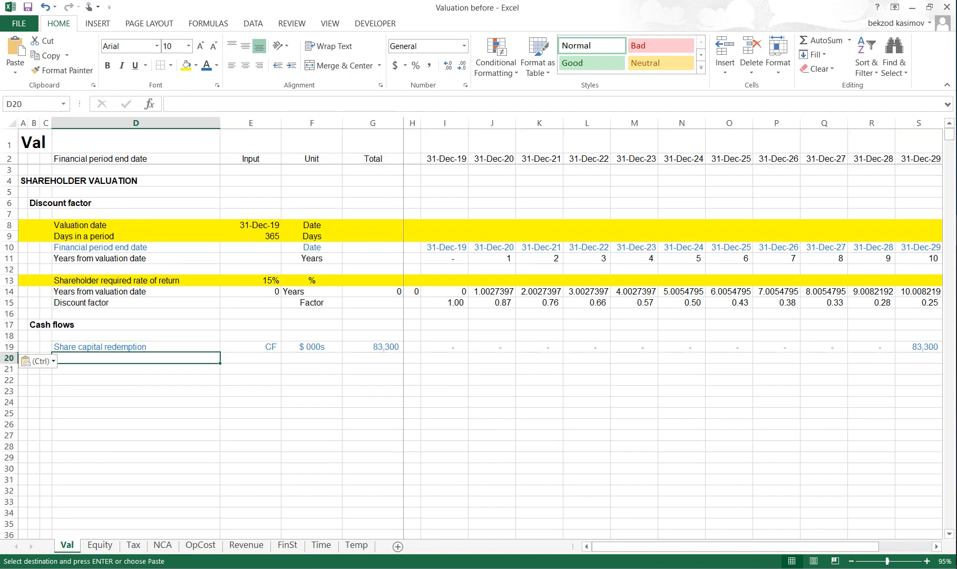
pyautogui.hotkey('ctrl', 'pagedown')
pyautogui.hotkey('ctrl', 'pagedown')
pyautogui.hotkey('ctrl', 'pagedown')
pyautogui.hotkey('ctrl', 'pagedown')
pyautogui.hotkey('ctrl', 'pagedown')
pyautogui.hotkey('ctrl', 'pagedown')
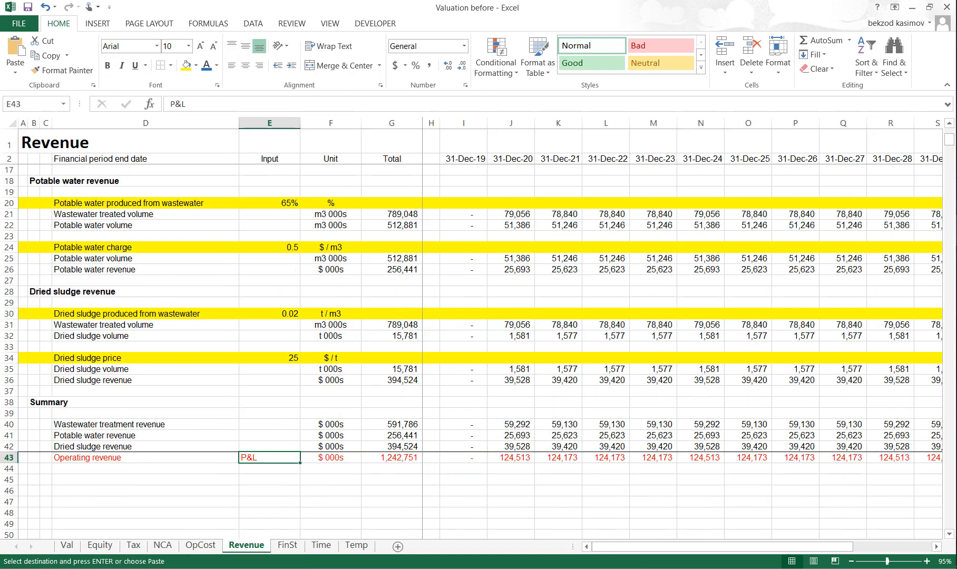
pyautogui.press('Down')
pyautogui.press('Down')
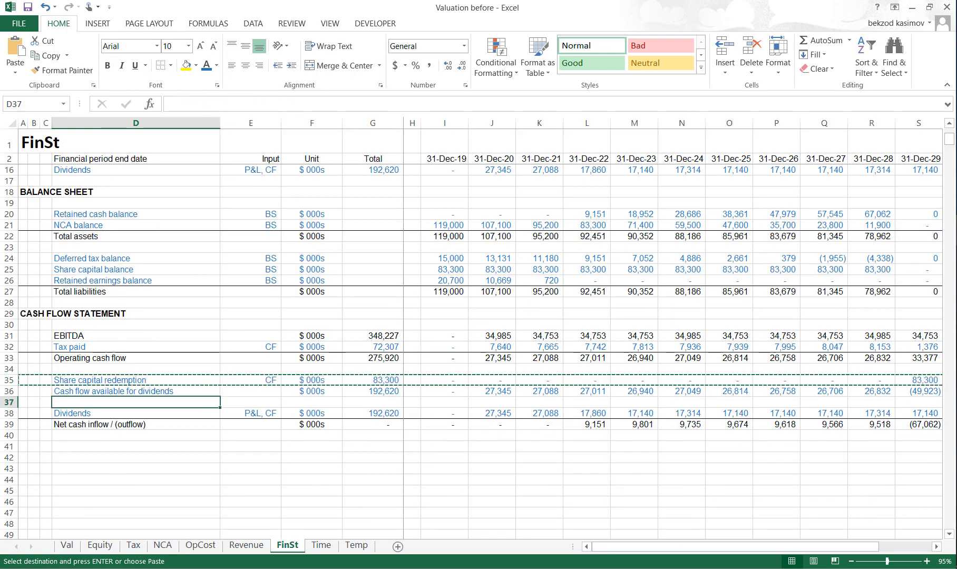
pyautogui.press('Down')
pyautogui.hotkey('shift', 'space')
pyautogui.hotkey('ctrl', 'c')
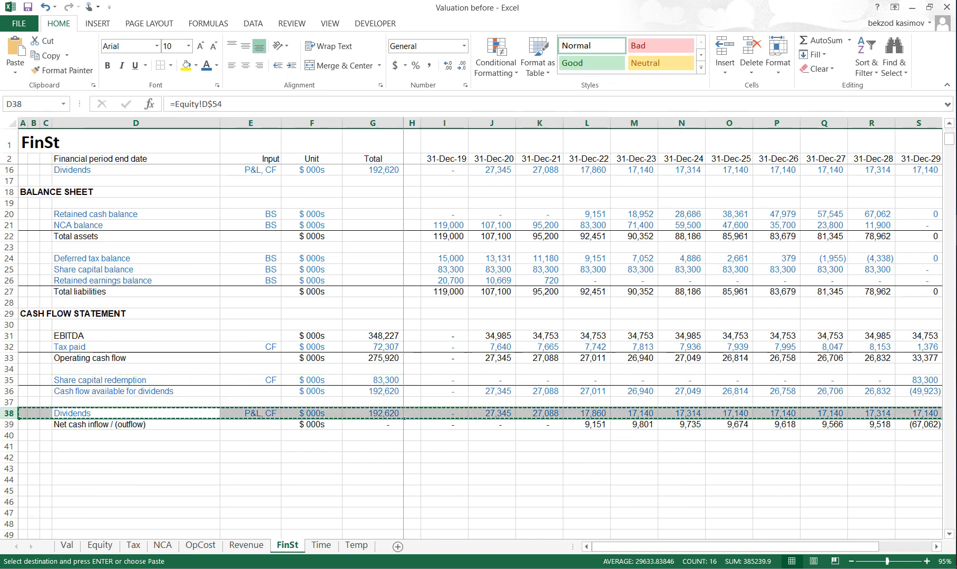
# - Paste the copied Dividends row into row 20 of the Val sheet
pyautogui.hotkey('ctrl', 'pageup')
pyautogui.hotkey('ctrl', 'pageup')
pyautogui.hotkey('ctrl', 'pageup')
pyautogui.hotkey('ctrl', 'pageup')
pyautogui.hotkey('ctrl', 'pageup')
pyautogui.hotkey('ctrl', 'pageup')
pyautogui.hotkey('shift', 'space')
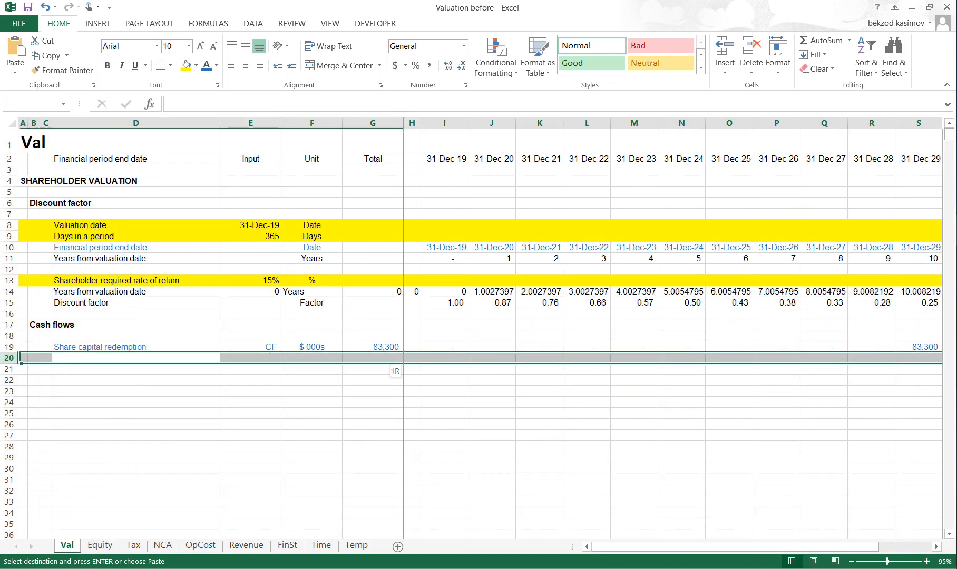
pyautogui.hotkey('ctrl', 'v')
pyautogui.press('Escape')
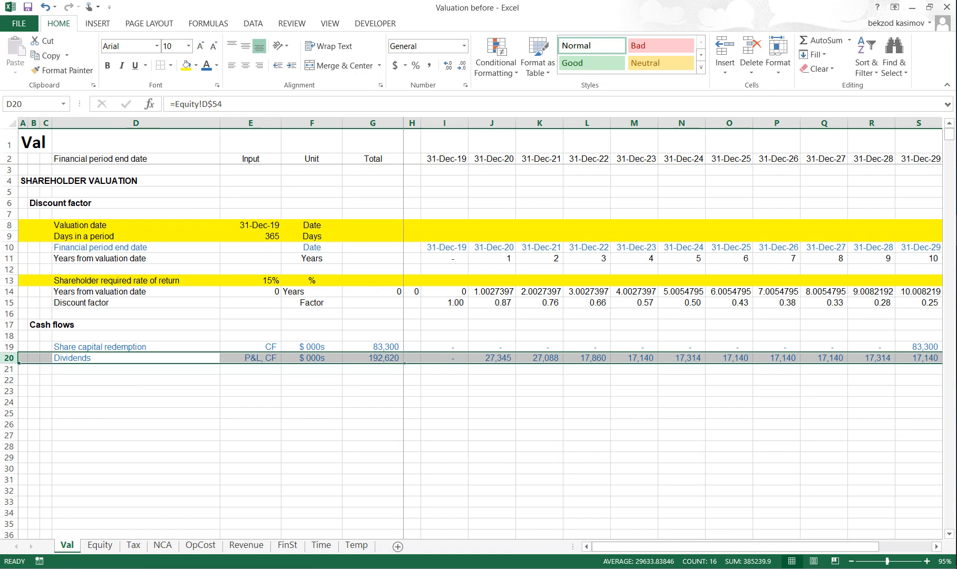
# - Label row 21 of the Val sheet as Cash inflows with the unit $ 000s
pyautogui.press('Down')
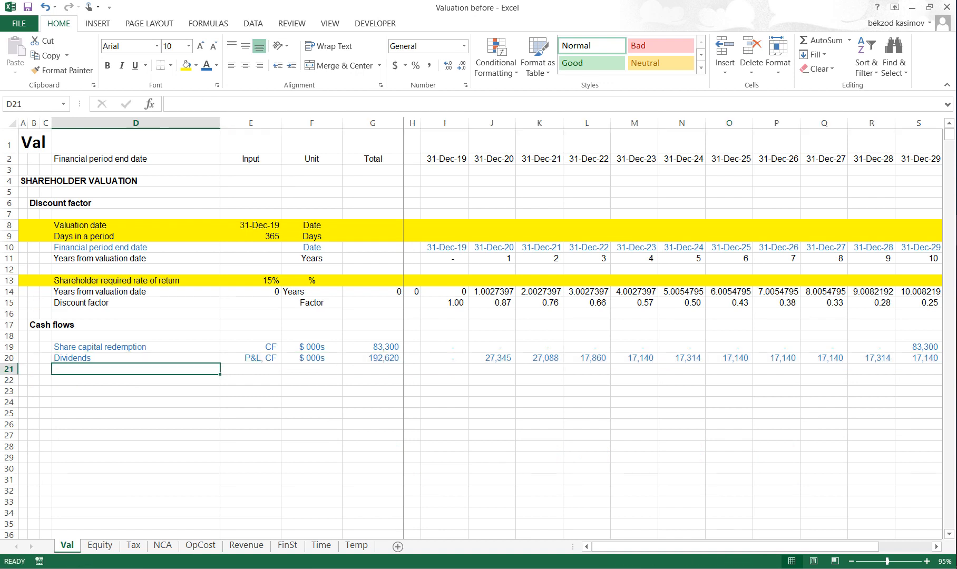
pyautogui.write('Cash')
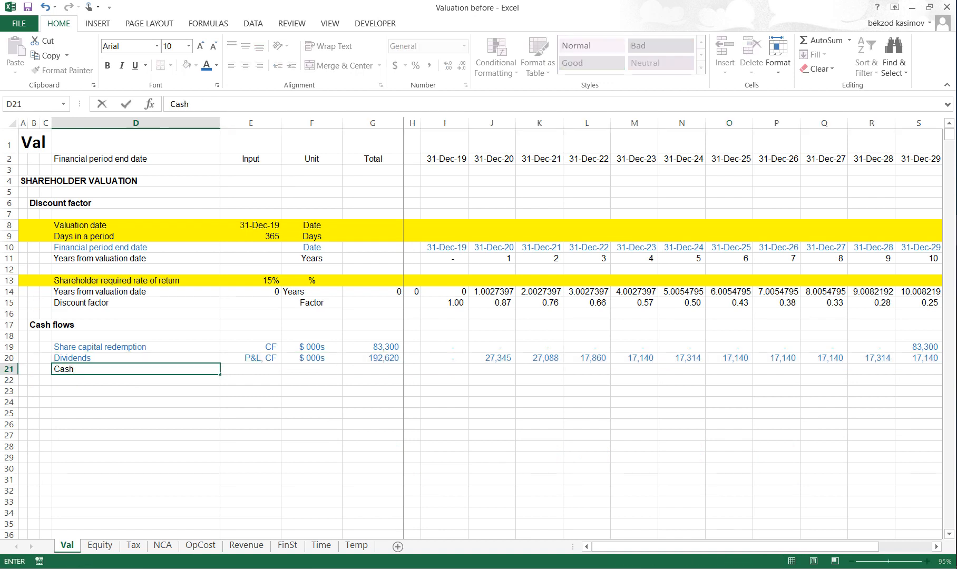
pyautogui.write(' inflows')
pyautogui.press('Return')
pyautogui.press('Up')
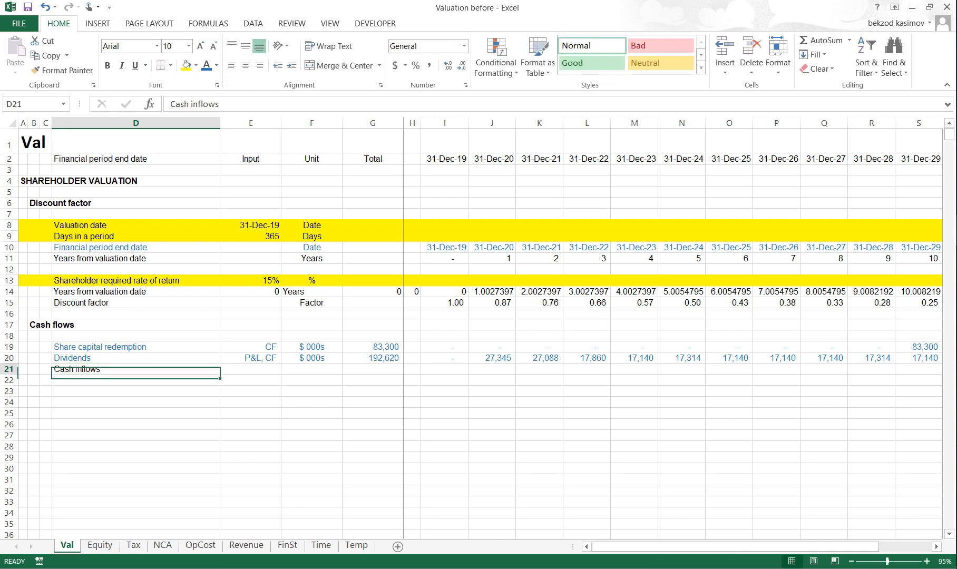
pyautogui.press('Right')
pyautogui.press('Right')
pyautogui.write('$ 000s')
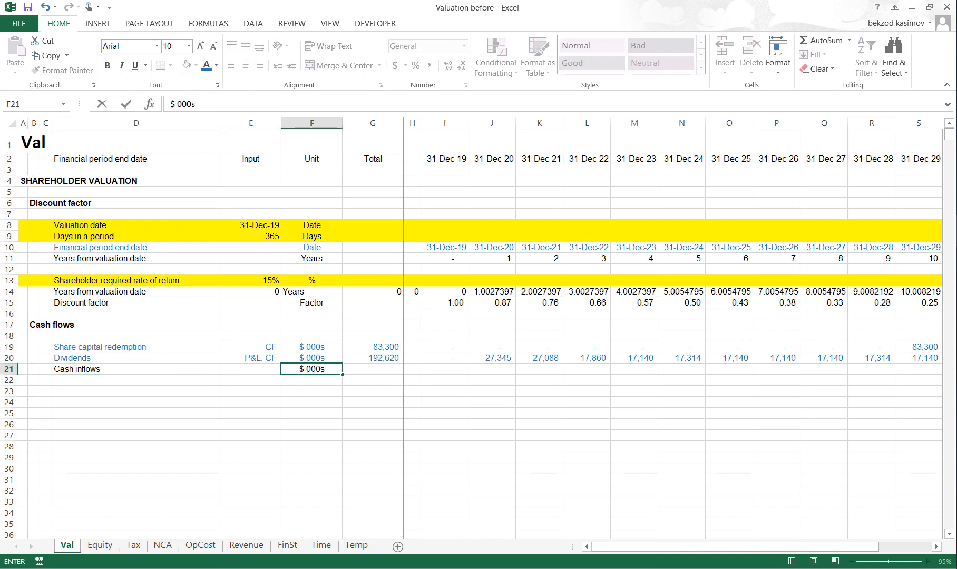
pyautogui.press('Return')
# - Enter the Cash inflows total in G21 as the sum of I21:T21
pyautogui.press('Right')
pyautogui.press('Up')
pyautogui.write('=SUM(')
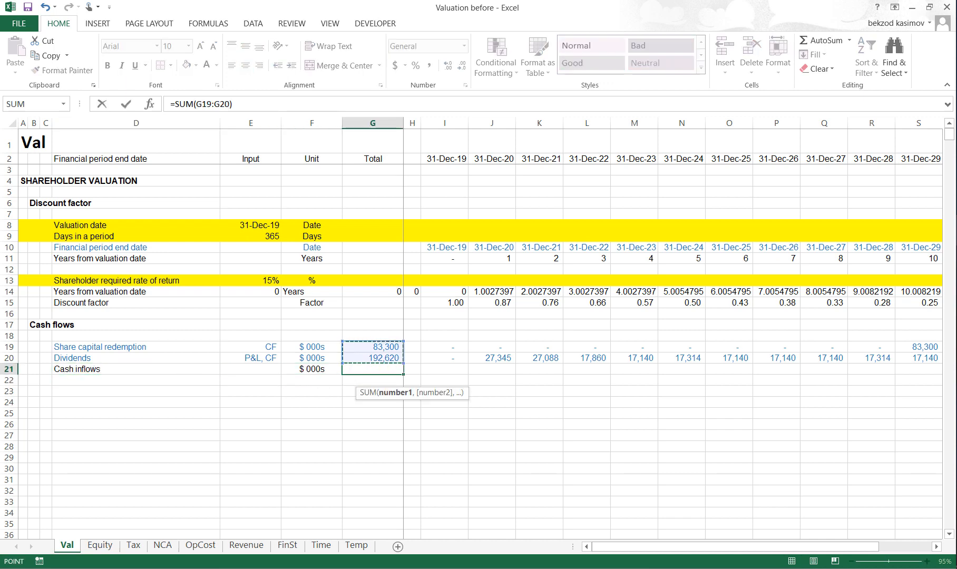
pyautogui.press('Right')
pyautogui.press('Right')
pyautogui.hotkey('ctrl', 'shift', 'Right')
pyautogui.press('Return')
pyautogui.press('Up')
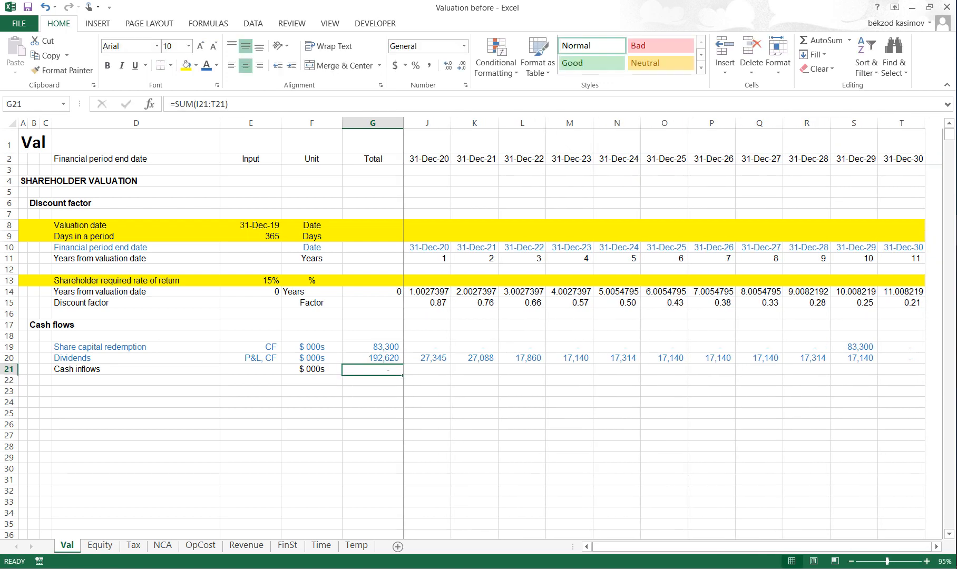
# - Sum the share capital redemption and dividends of the first period in I21 with =SUM(I19:I20)
pyautogui.press('Right')
pyautogui.press('Right')
pyautogui.hotkey('alt', '=')
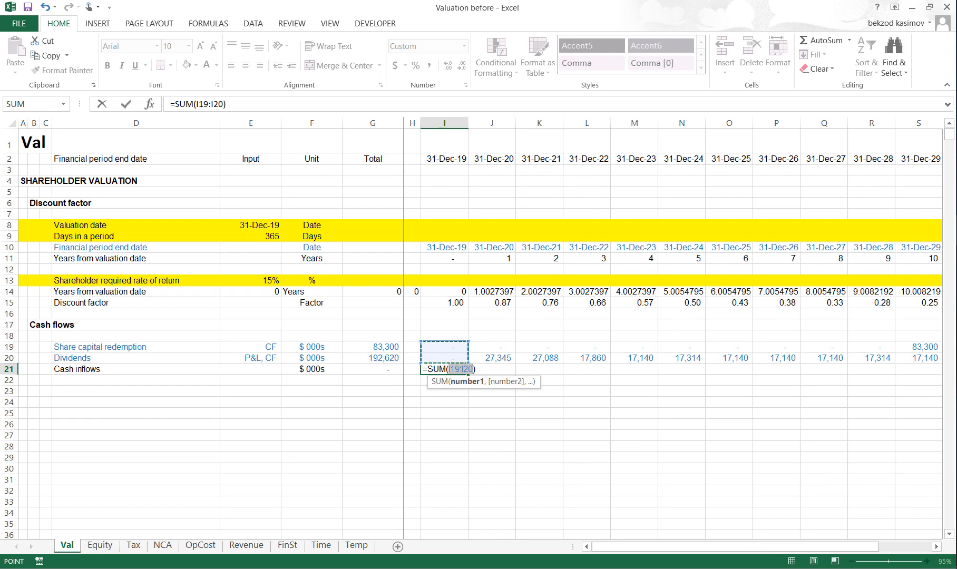
pyautogui.press('Return')
# - Copy the Cash inflows formula from I21 across all periods to T21
pyautogui.press('Up')
pyautogui.hotkey('ctrl', 'c')
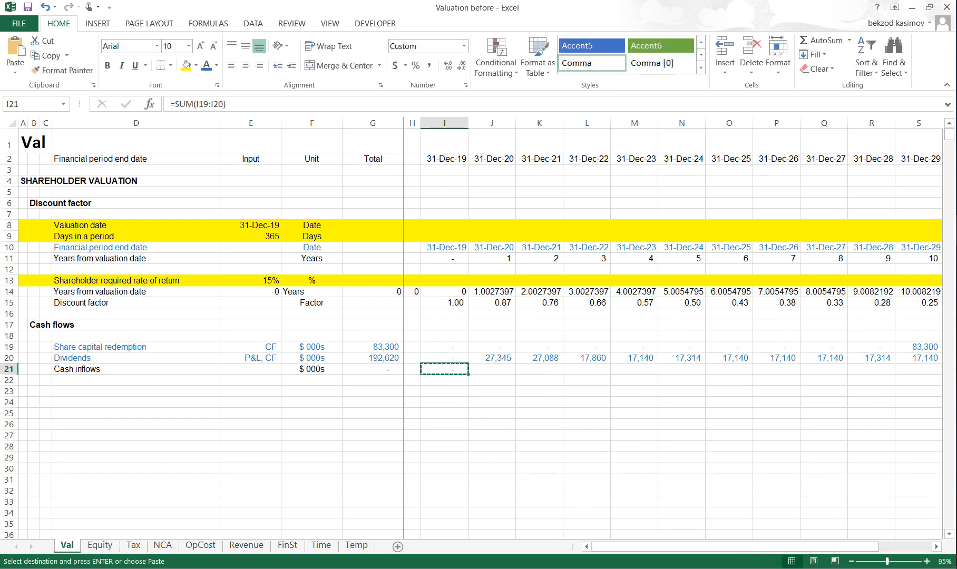
pyautogui.hotkey('shift', 'Right')
pyautogui.hotkey('shift', 'Right')
pyautogui.hotkey('shift', 'Right')
pyautogui.hotkey('shift', 'Right')
pyautogui.hotkey('shift', 'Right')
pyautogui.hotkey('shift', 'Right')
pyautogui.hotkey('shift', 'Right')
pyautogui.hotkey('shift', 'Right')
pyautogui.hotkey('shift', 'Right')
pyautogui.hotkey('shift', 'Right')
pyautogui.hotkey('shift', 'Right')
pyautogui.hotkey('ctrl', 'v')
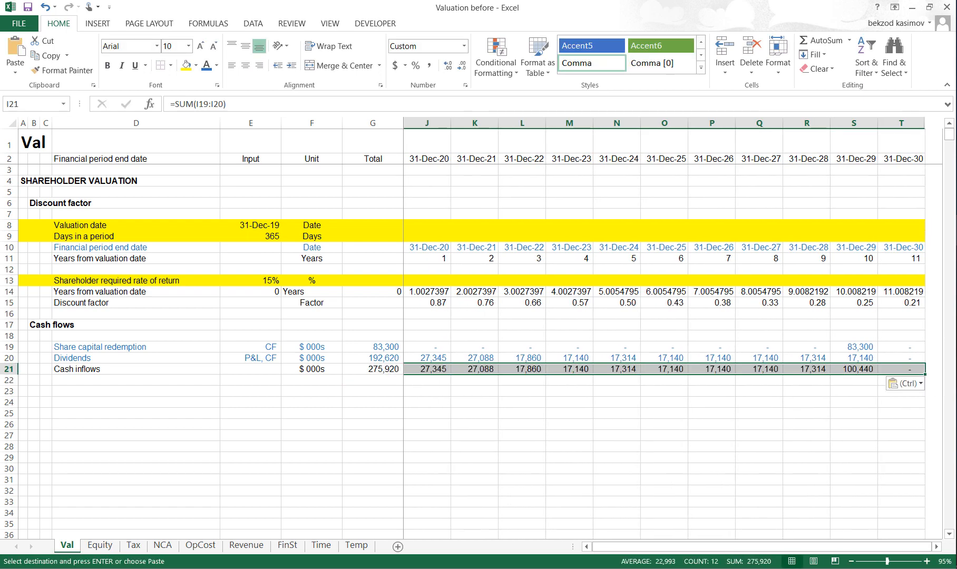
pyautogui.press('Escape')
# - Add the label Asset purchase price in D23, leaving an empty row below Cash inflows
pyautogui.press('Left')
pyautogui.press('Left')
pyautogui.press('Left')
pyautogui.press('Left')
pyautogui.press('Left')
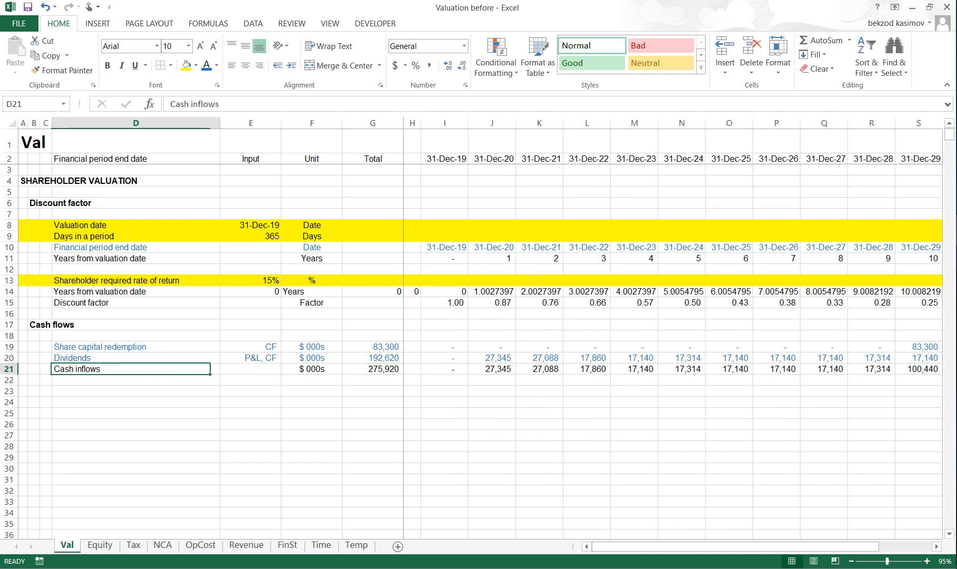
pyautogui.press('Down')
pyautogui.press('Down')
pyautogui.hotkey('ctrl', 'c')
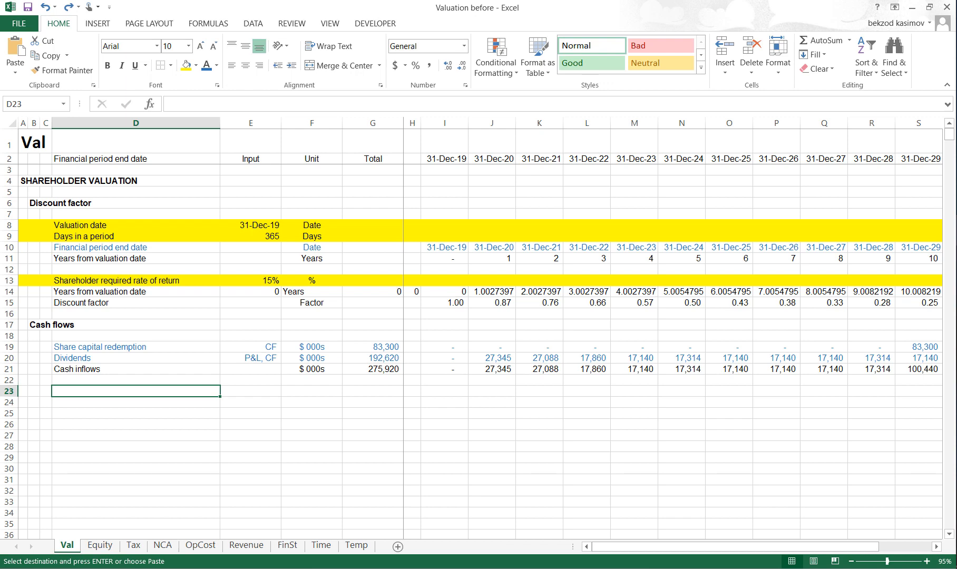
pyautogui.write('Asset p')
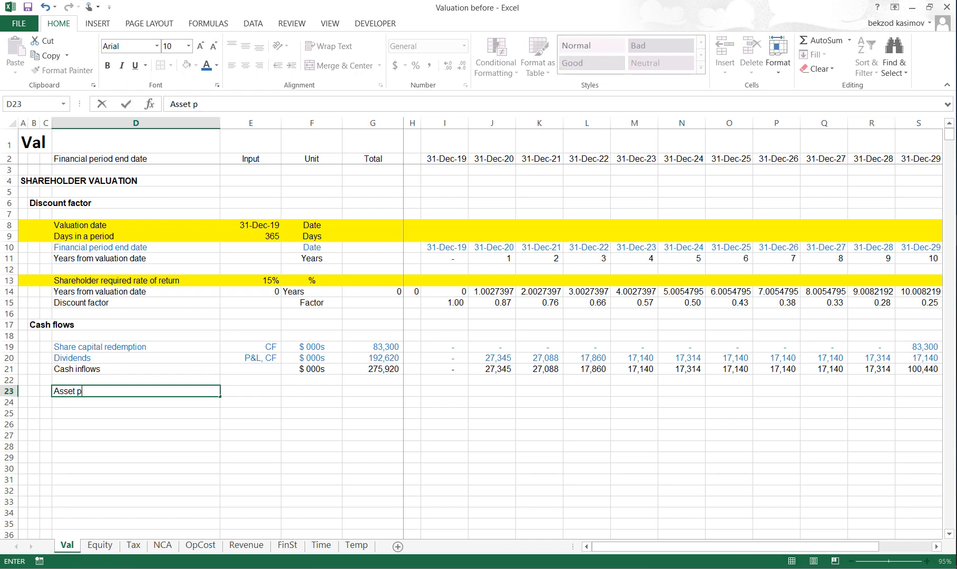
pyautogui.write('urchase price')
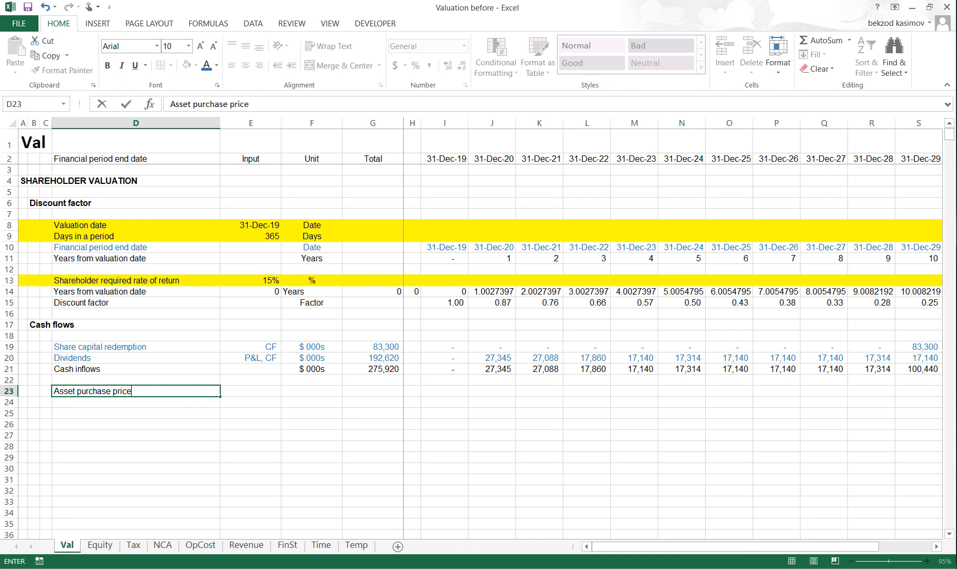
pyautogui.press('Return')
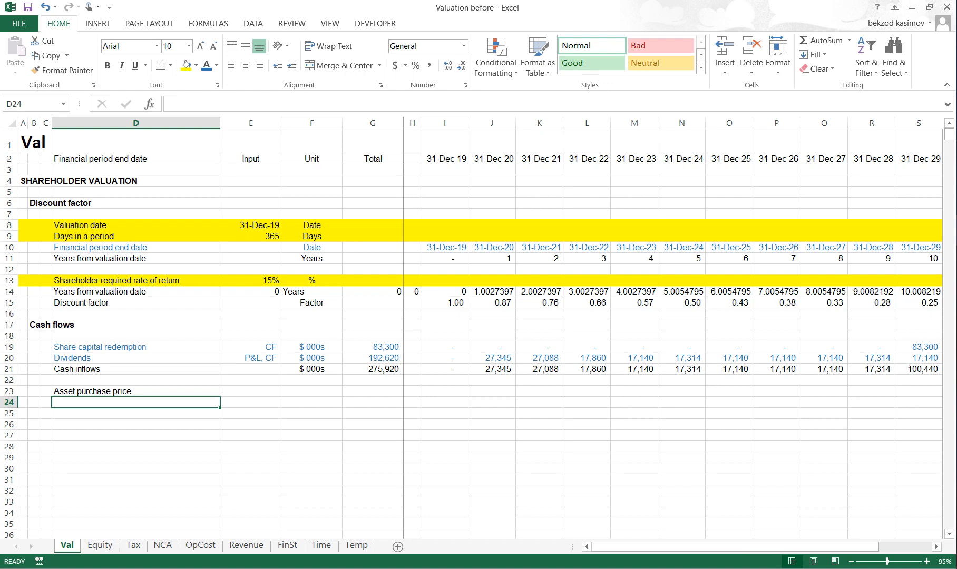
# - Switch to the WTP Case Study PDF in Acrobat Reader, highlight the sentence on the maximum acquisition price, and return to Excel
pyautogui.hotkey('alt', 'Tab')
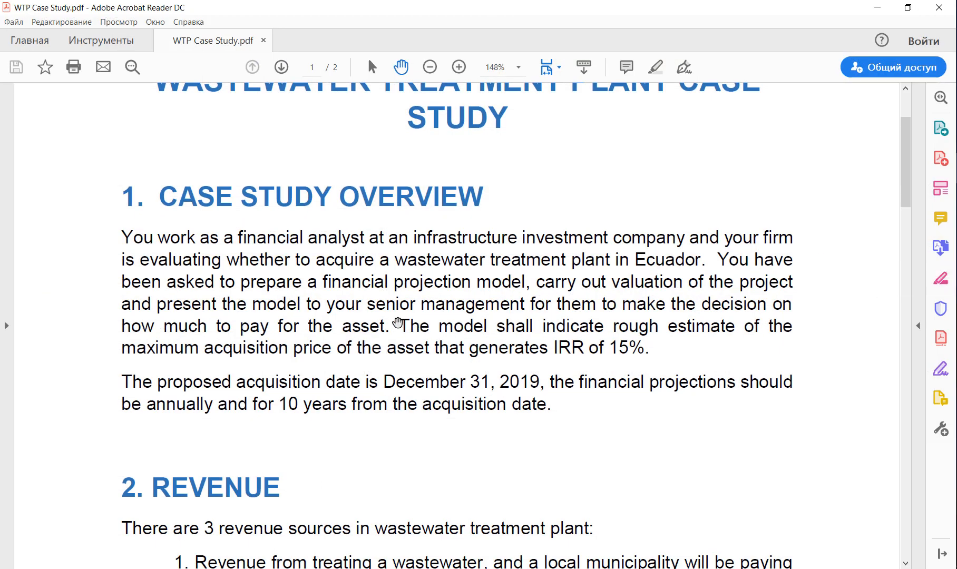
pyautogui.moveTo(422, 333); pyautogui.dragTo(406, 291)
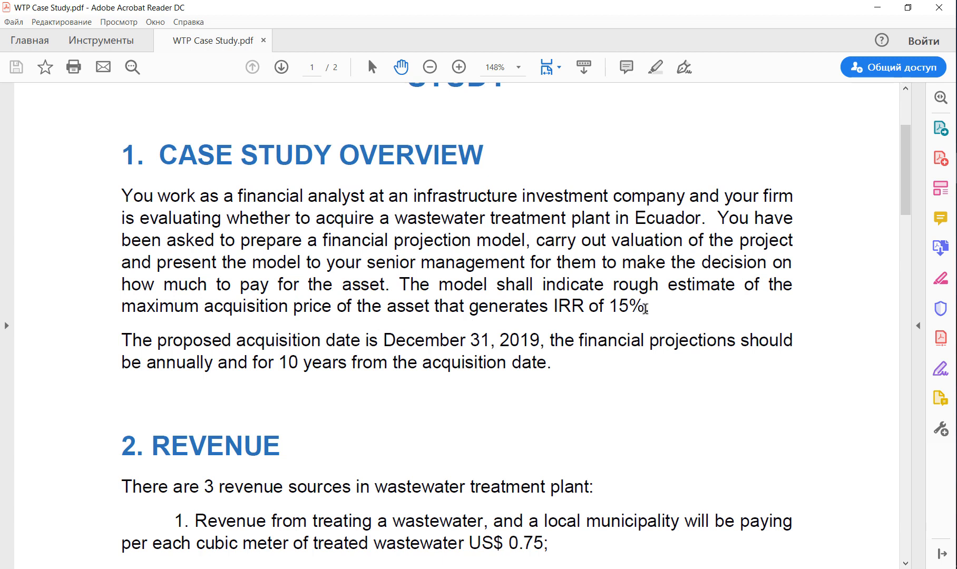
pyautogui.moveTo(648, 307); pyautogui.dragTo(399, 285)
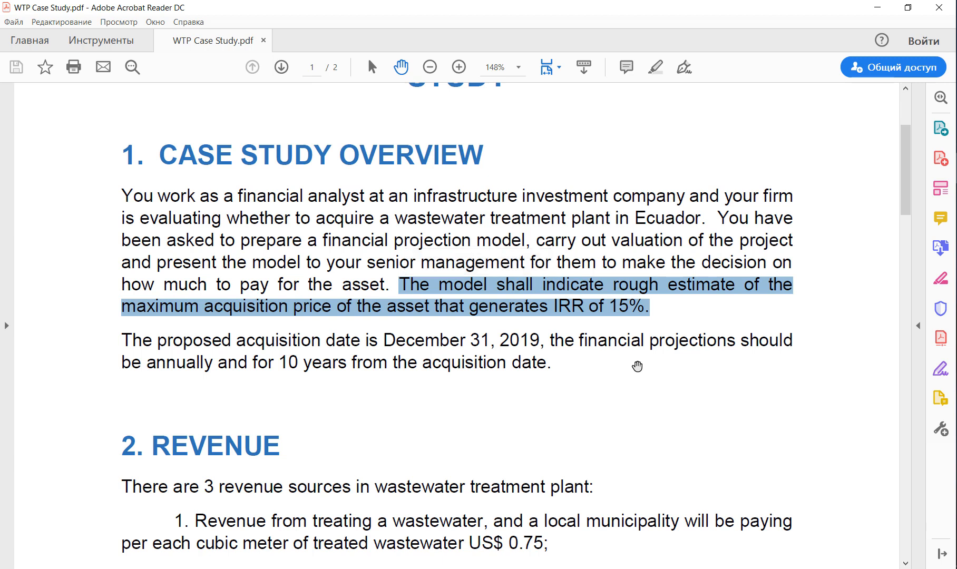
pyautogui.hotkey('alt', 'Tab')
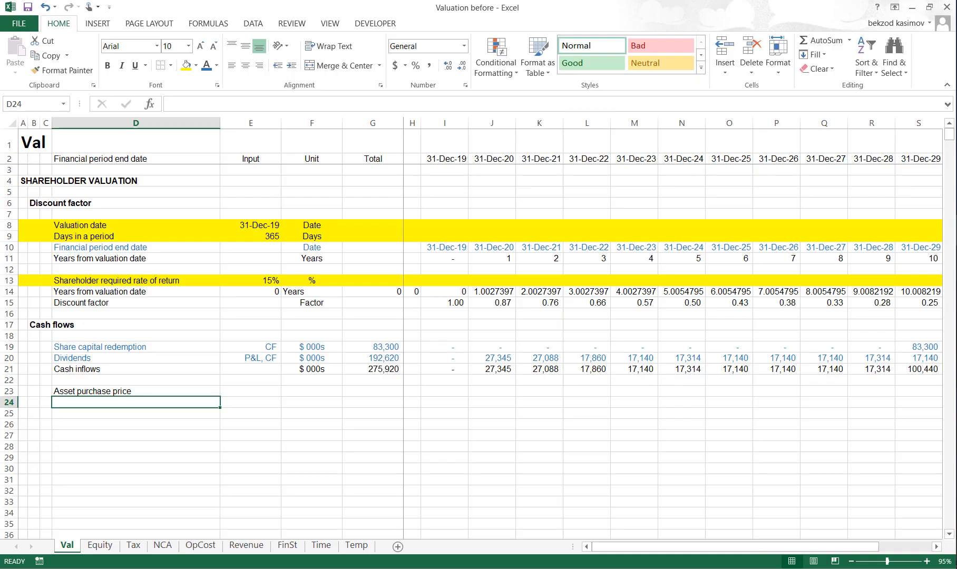
# - Enter 50000 as the asset purchase price input in E23 with the unit $ 000s
pyautogui.press('Up')
pyautogui.press('Right')
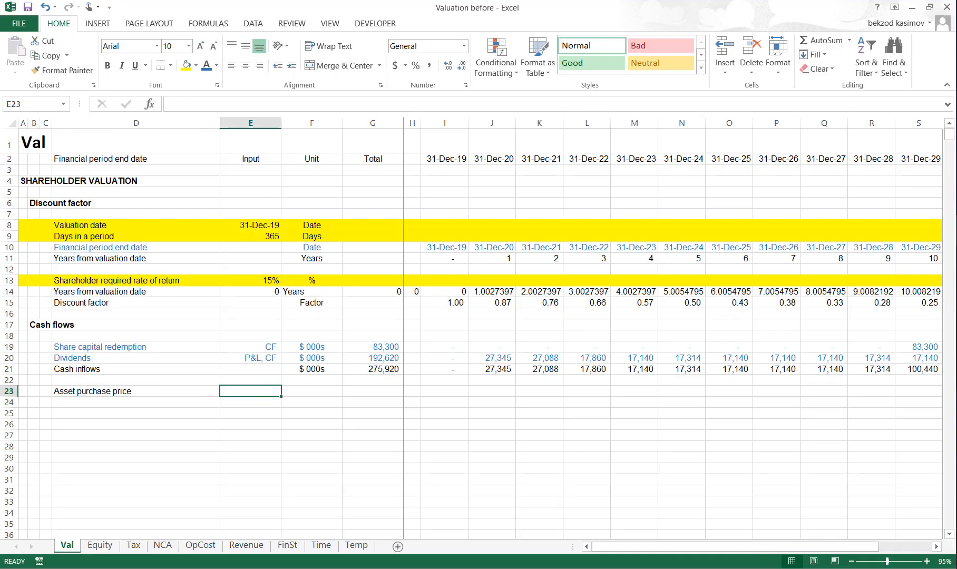
pyautogui.write('50000')
pyautogui.press('Return')
pyautogui.press('Up')
pyautogui.press('Right')
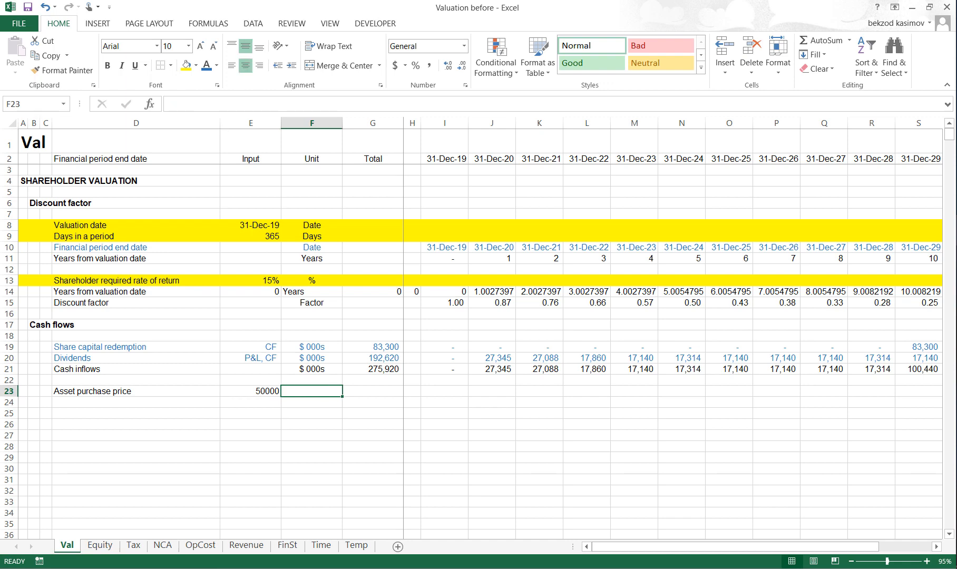
pyautogui.write('$ 000s')
pyautogui.press('Return')
# - Fill the entire Asset purchase price row 23 with yellow to mark it as an input
pyautogui.press('Up')
pyautogui.press('Left')
pyautogui.press('Left')
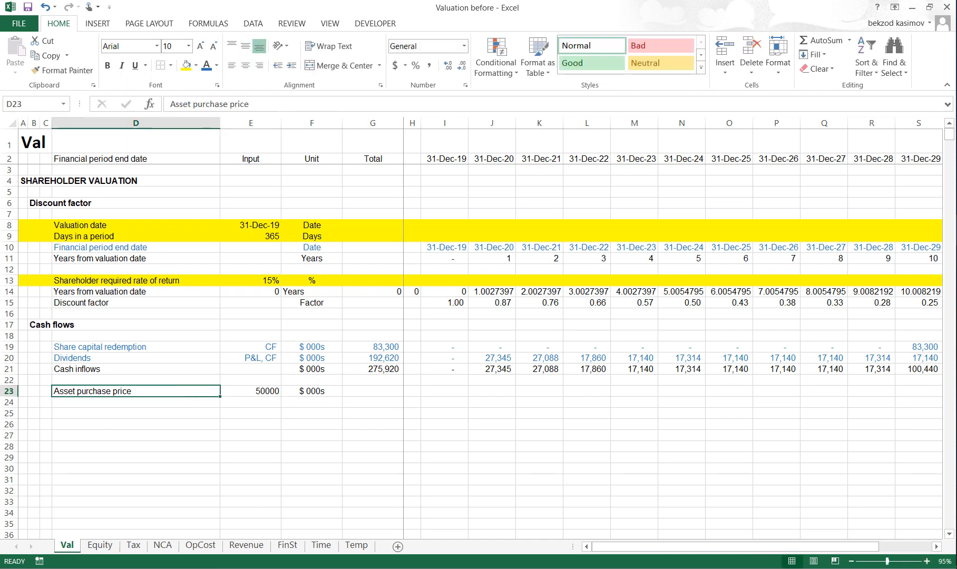
pyautogui.hotkey('shift', 'space')
pyautogui.press('alt')
pyautogui.press('h')
pyautogui.press('h')
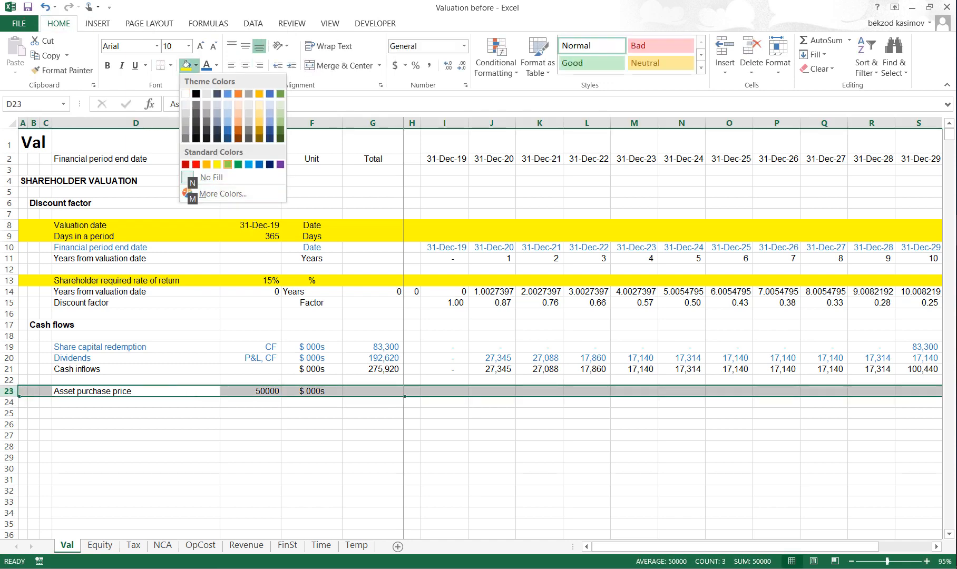
pyautogui.press('Return')
# - Copy the Acquisition flag row 15 from the Equity sheet into row 24 of the Val sheet
pyautogui.press('Down')
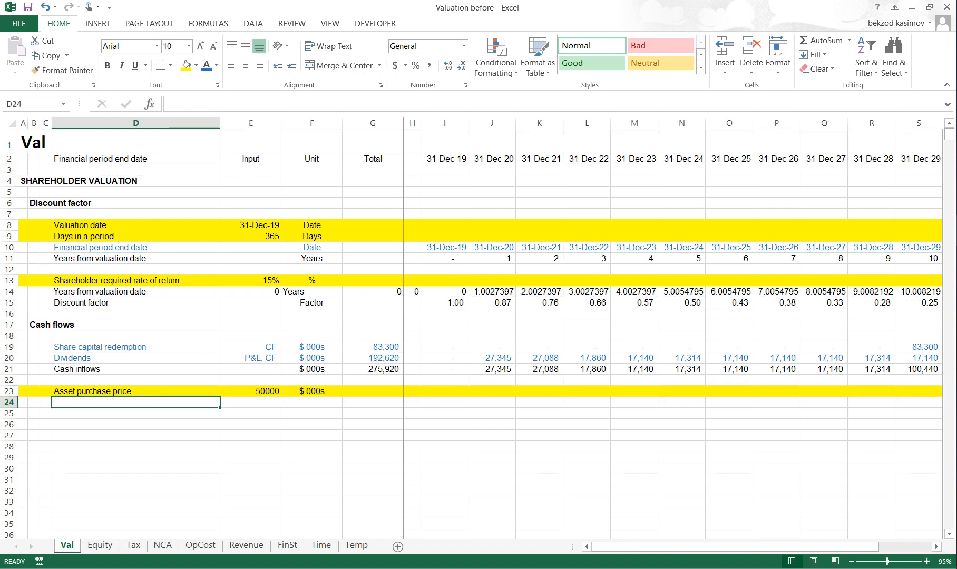
pyautogui.hotkey('ctrl', 'pagedown')
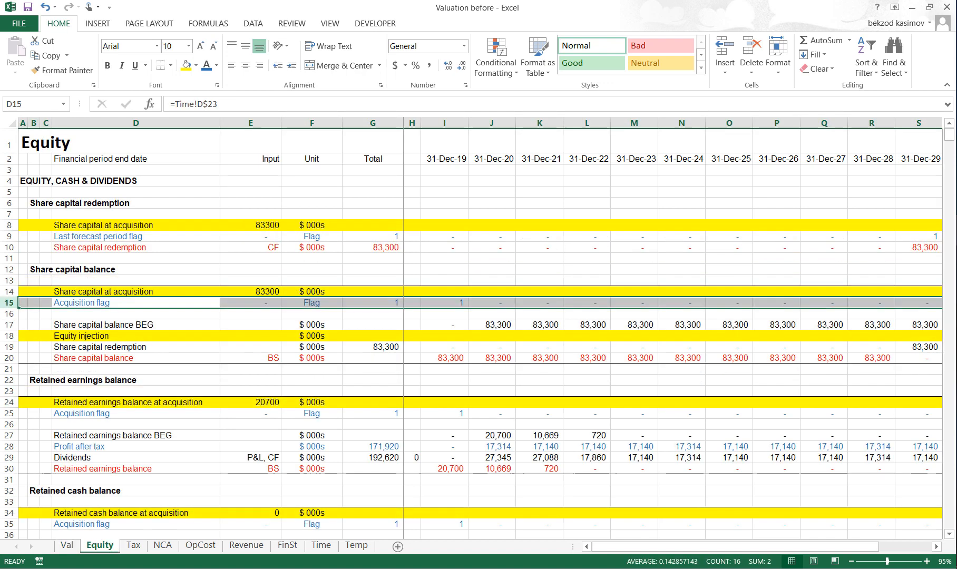
pyautogui.hotkey('ctrl', 'c')
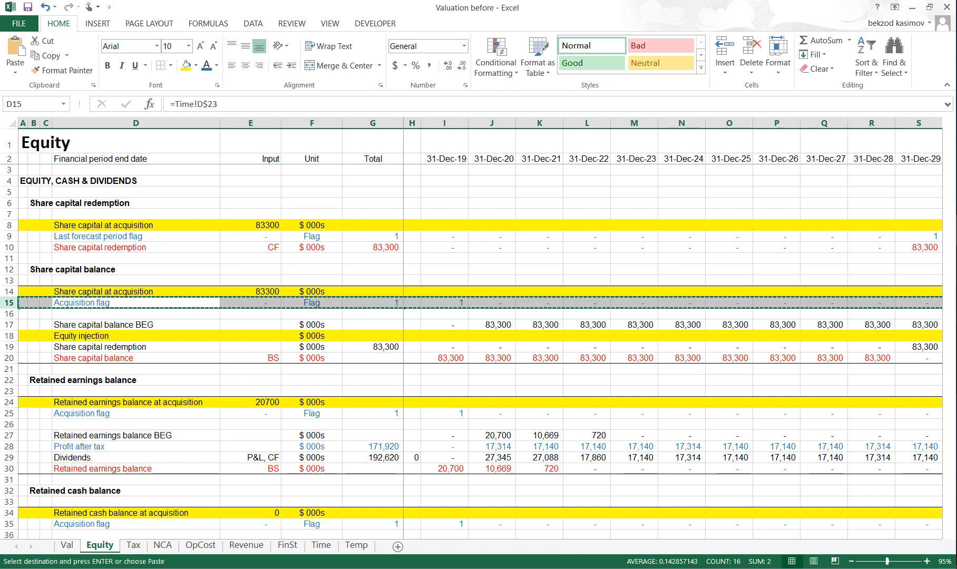
pyautogui.hotkey('ctrl', 'pageup')
pyautogui.hotkey('ctrl', 'v')
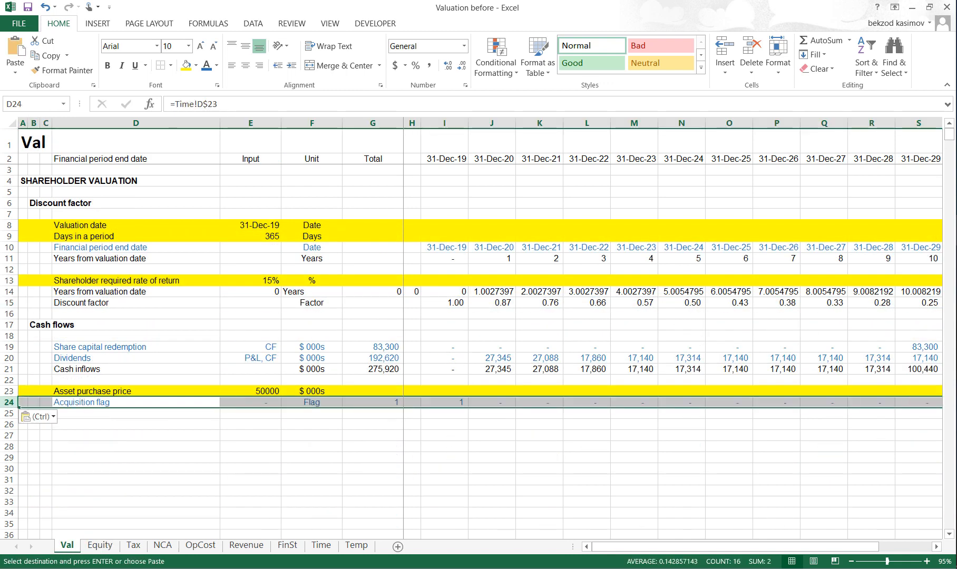
# - Label row 25 as Cash outflows with the unit $ 000s
pyautogui.press('Down')
pyautogui.write('Cash ')
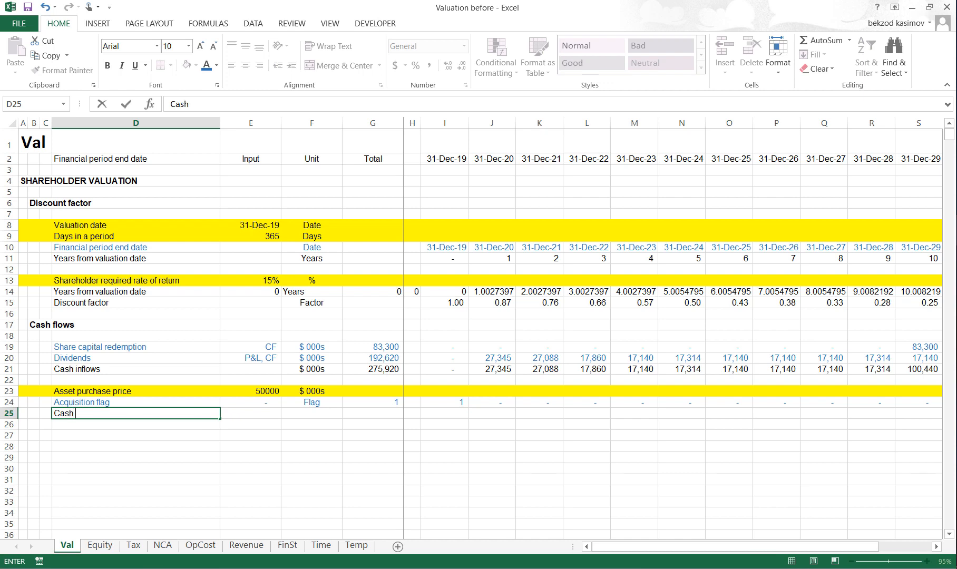
pyautogui.write('outfloe')
pyautogui.write('ows')
pyautogui.press('Return')
pyautogui.press('Up')
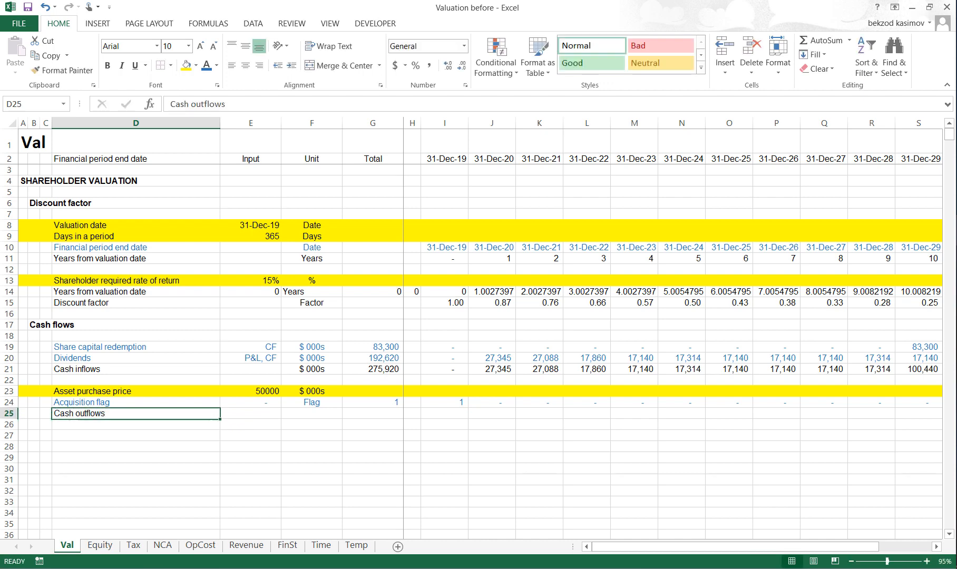
pyautogui.press('Right')
pyautogui.press('Right')
pyautogui.press('Right')
pyautogui.press('Left')
pyautogui.write('$')
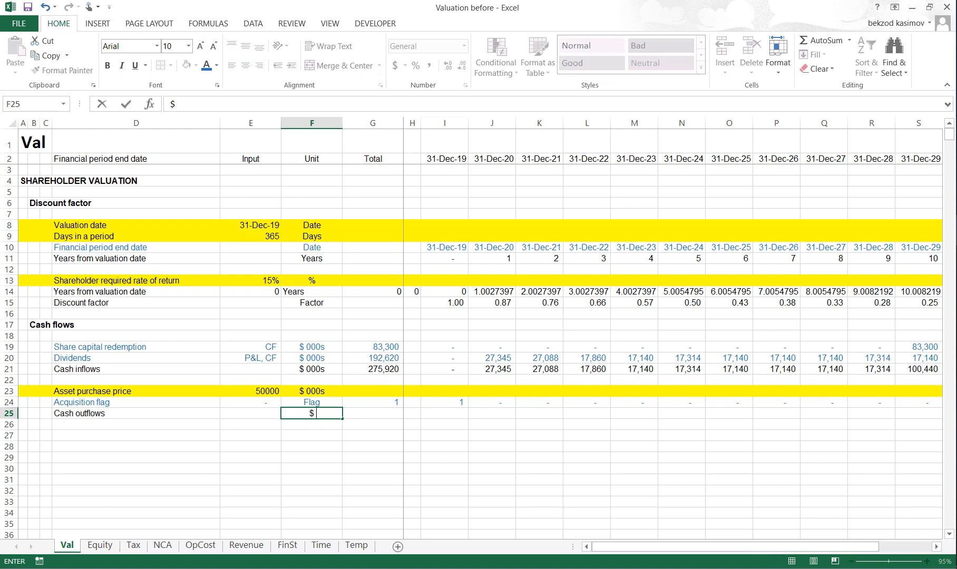
pyautogui.write(' 000s')
# - Enter the Cash outflows total in G25 as the sum of the period cells starting at I25
pyautogui.press('Tab')
pyautogui.hotkey('alt', '=')
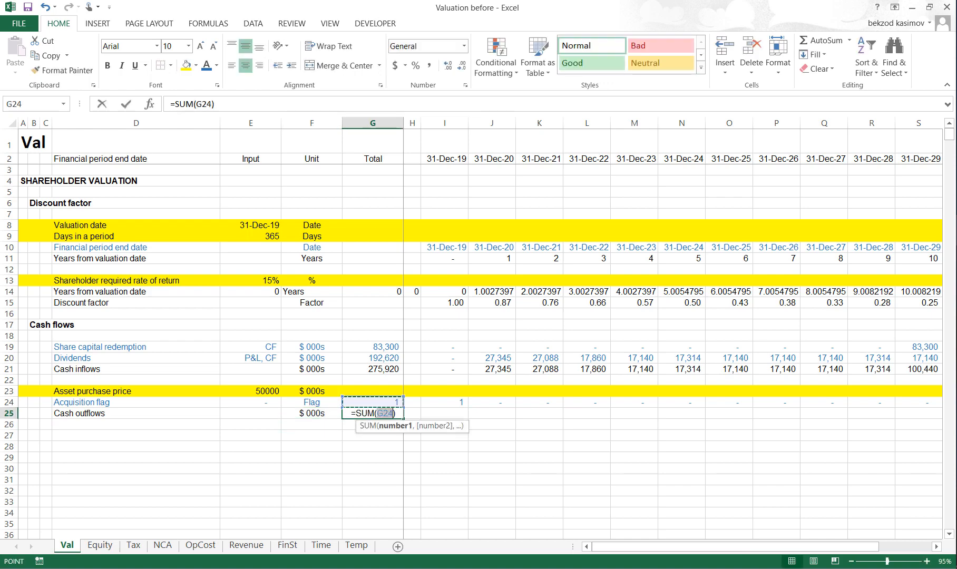
pyautogui.press('Down')
pyautogui.press('Right')
pyautogui.press('Right')
pyautogui.press('Up')
pyautogui.hotkey('ctrl', 'shift', 'Right')
pyautogui.press('Return')
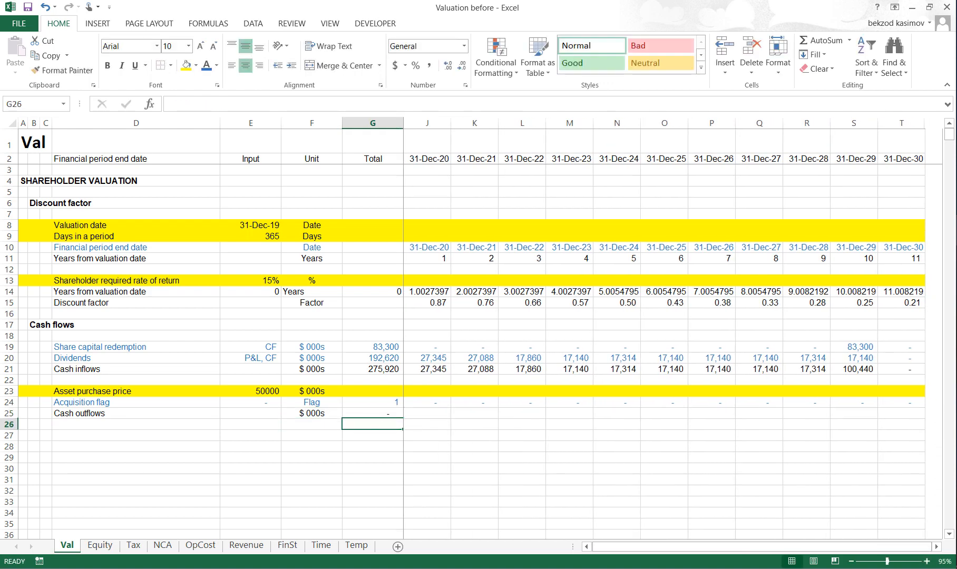
# - Calculate the first period's cash outflow in I25 as the asset purchase price times the acquisition flag, =$E$23*I24
pyautogui.press('Up')
pyautogui.press('Right')
pyautogui.press('Right')
pyautogui.write('=')
pyautogui.press('Left')
pyautogui.press('Left')
pyautogui.press('Up')
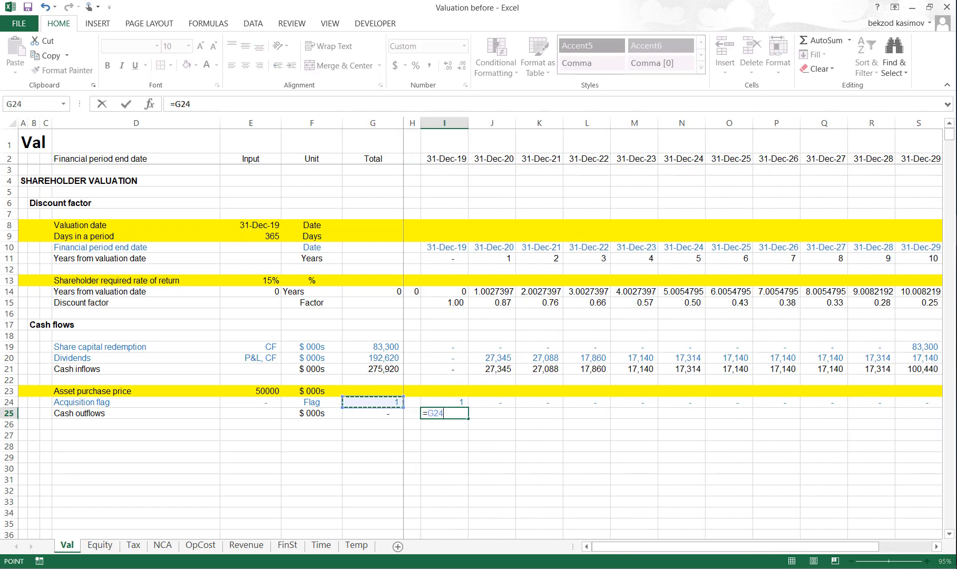
pyautogui.press('Left')
pyautogui.press('Left')
pyautogui.press('Up')
pyautogui.press('F4')
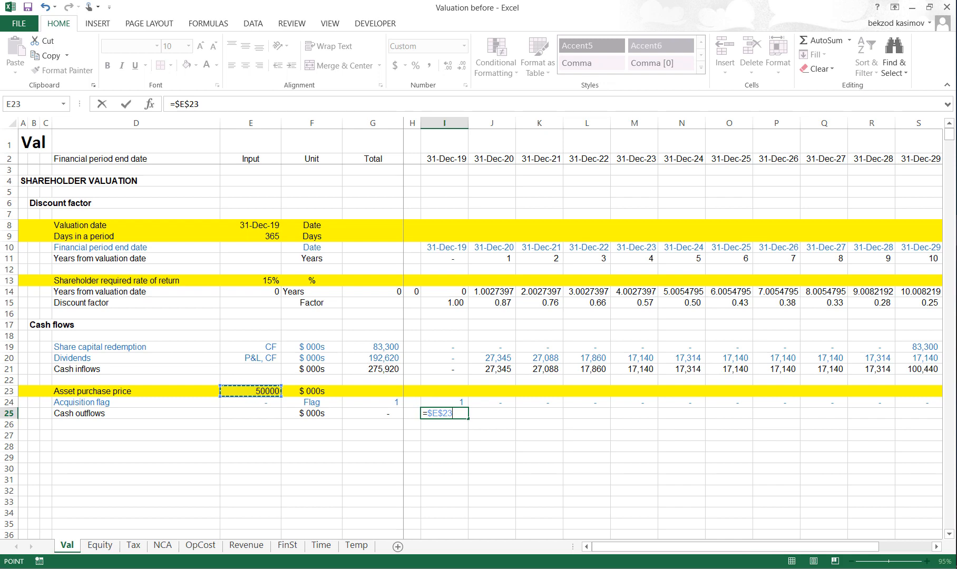
pyautogui.write('*')
pyautogui.press('Up')
pyautogui.hotkey('ctrl', 'Return')
# - Copy the Cash outflows formula from I25 across all periods to T25
pyautogui.hotkey('ctrl', 'c')
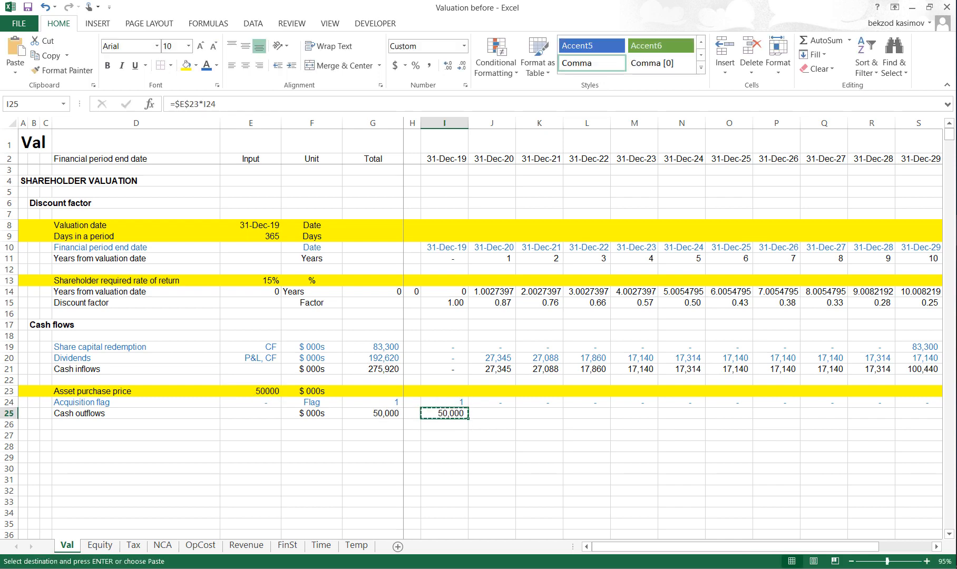
pyautogui.hotkey('shift', 'Right')
pyautogui.hotkey('shift', 'Right')
pyautogui.hotkey('shift', 'Right')
pyautogui.hotkey('shift', 'Right')
pyautogui.hotkey('shift', 'Right')
pyautogui.hotkey('shift', 'Right')
pyautogui.hotkey('shift', 'Right')
pyautogui.hotkey('shift', 'Right')
pyautogui.hotkey('shift', 'Right')
pyautogui.hotkey('shift', 'Right')
pyautogui.hotkey('shift', 'Right')
pyautogui.press('Return')
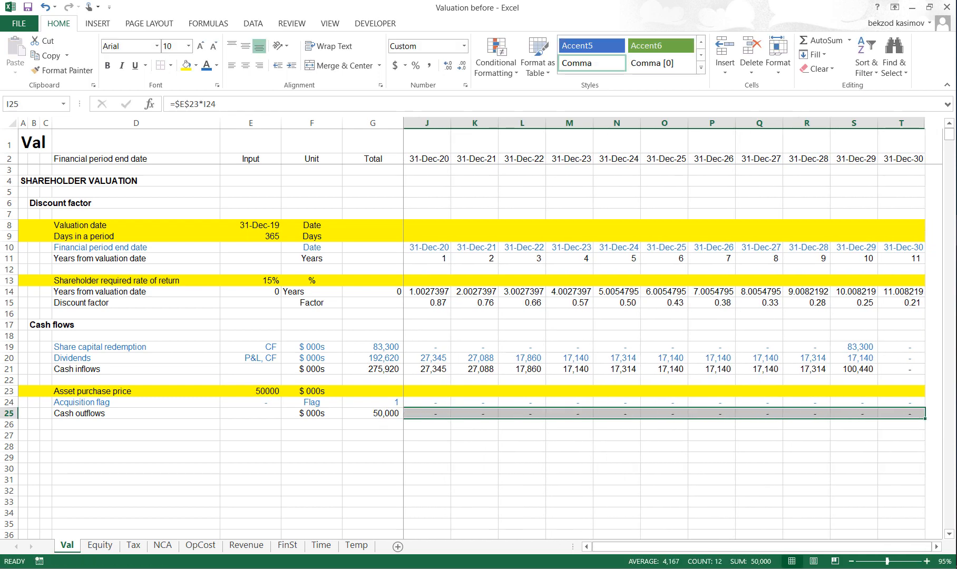
# - Link D27 to the Cash inflows label in D21 with the row-anchored reference =D$21
pyautogui.press('Left')
pyautogui.press('Left')
pyautogui.press('Left')
pyautogui.press('Left')
pyautogui.press('Left')
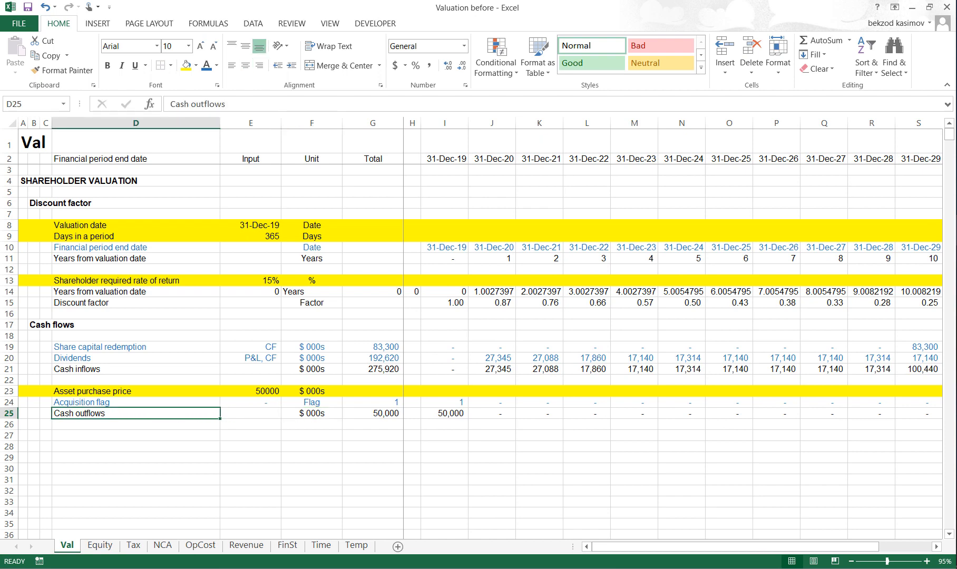
pyautogui.press('Up')
pyautogui.press('Up')
pyautogui.press('Up')
pyautogui.press('Up')
pyautogui.hotkey('ctrl', 'c')
pyautogui.press('Down')
pyautogui.press('Down')
pyautogui.press('Down')
pyautogui.press('Down')
pyautogui.press('Down')
pyautogui.press('Down')
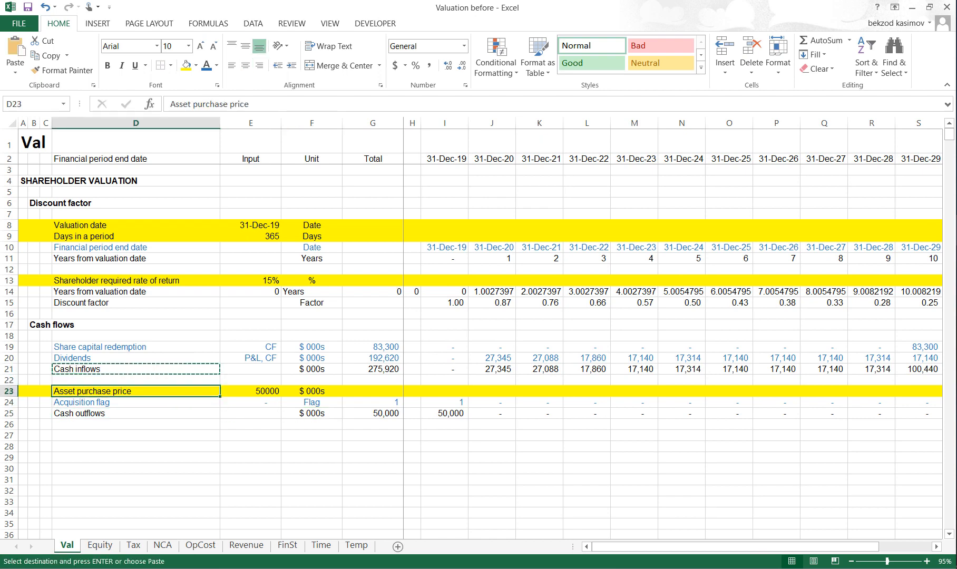
pyautogui.hotkey('alt', 'h')
pyautogui.press('v')
pyautogui.press('n')
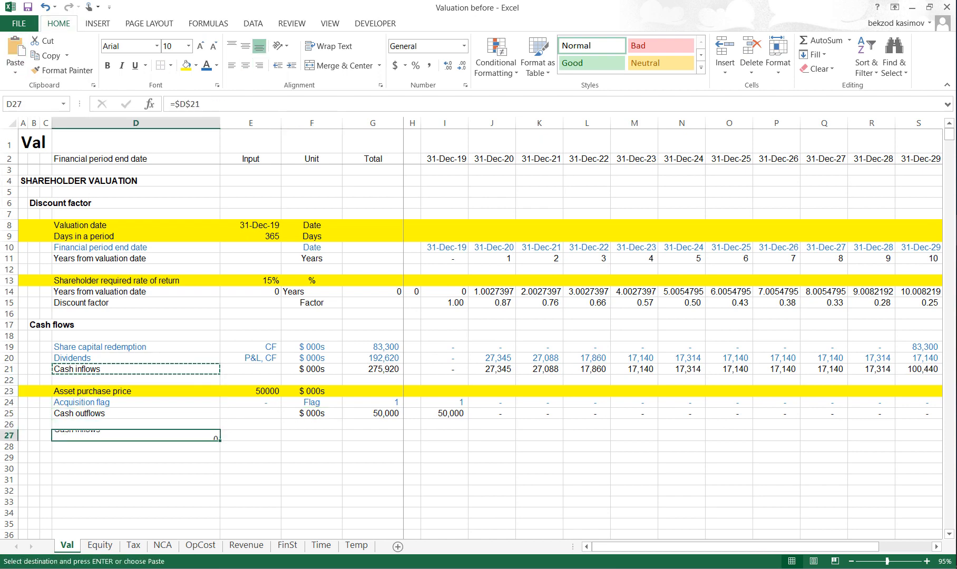
pyautogui.press('F2')
pyautogui.press('F4')
pyautogui.press('Return')
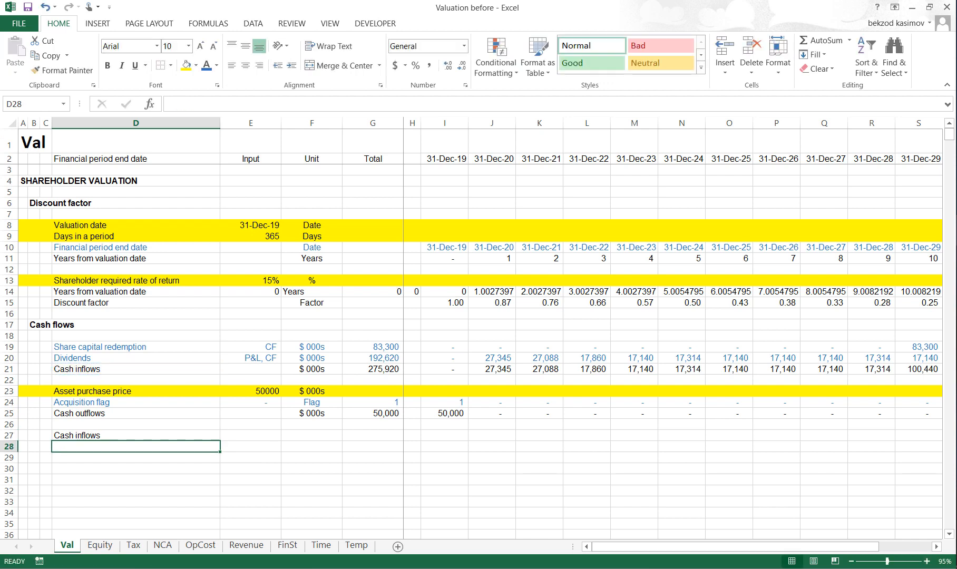
# - Link D28 to the Cash outflows label in D25, anchoring only the row of the reference
pyautogui.press('Up')
pyautogui.press('Up')
pyautogui.press('Up')
pyautogui.hotkey('ctrl', 'c')
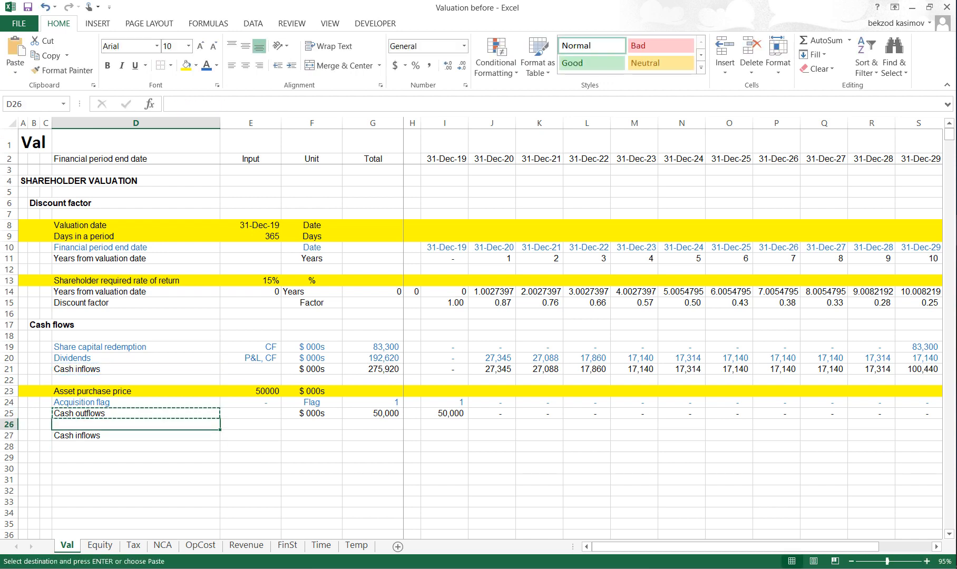
pyautogui.press('Down')
pyautogui.press('Down')
pyautogui.press('Down')
pyautogui.press('alt')
pyautogui.write('=D25')
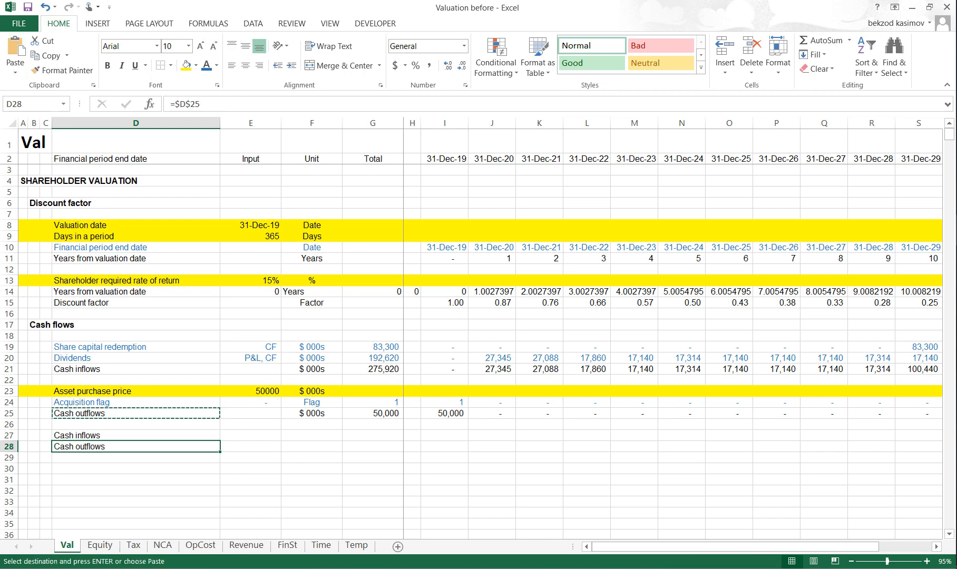
pyautogui.press('Return')
# - Copy the linked references in D27:D28 across both rows to column T
pyautogui.press('Up')
pyautogui.press('Up')
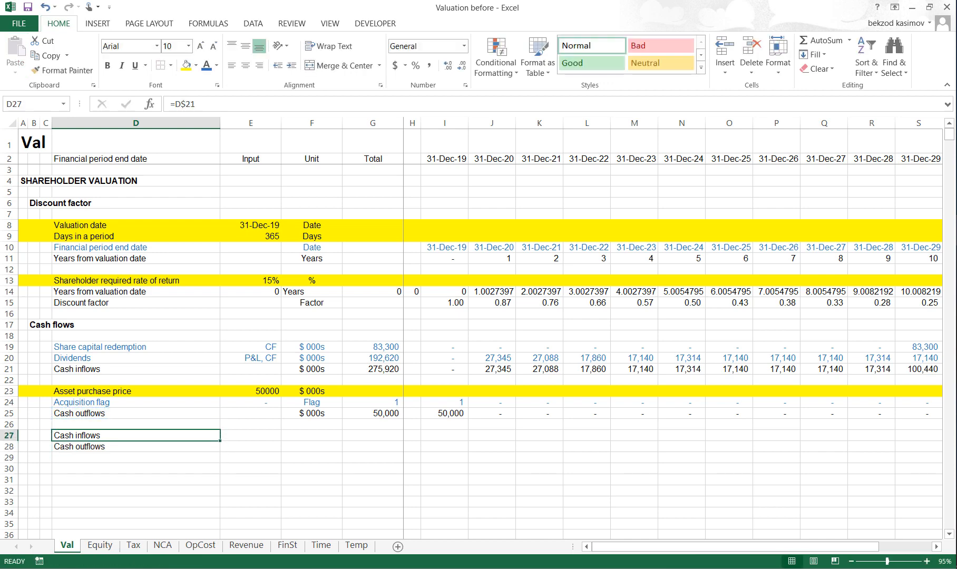
pyautogui.hotkey('shift', 'Down')
pyautogui.hotkey('ctrl', 'c')
pyautogui.hotkey('shift', 'Right')
pyautogui.hotkey('shift', 'Right')
pyautogui.hotkey('shift', 'Right')
pyautogui.hotkey('shift', 'Right')
pyautogui.hotkey('shift', 'Right')
pyautogui.hotkey('shift', 'Right')
pyautogui.hotkey('shift', 'Right')
pyautogui.hotkey('shift', 'Right')
pyautogui.hotkey('shift', 'Right')
pyautogui.hotkey('shift', 'Right')
pyautogui.hotkey('shift', 'Right')
pyautogui.hotkey('shift', 'Right')
pyautogui.hotkey('shift', 'Right')
pyautogui.hotkey('shift', 'Right')
pyautogui.hotkey('shift', 'Right')
pyautogui.hotkey('shift', 'Right')
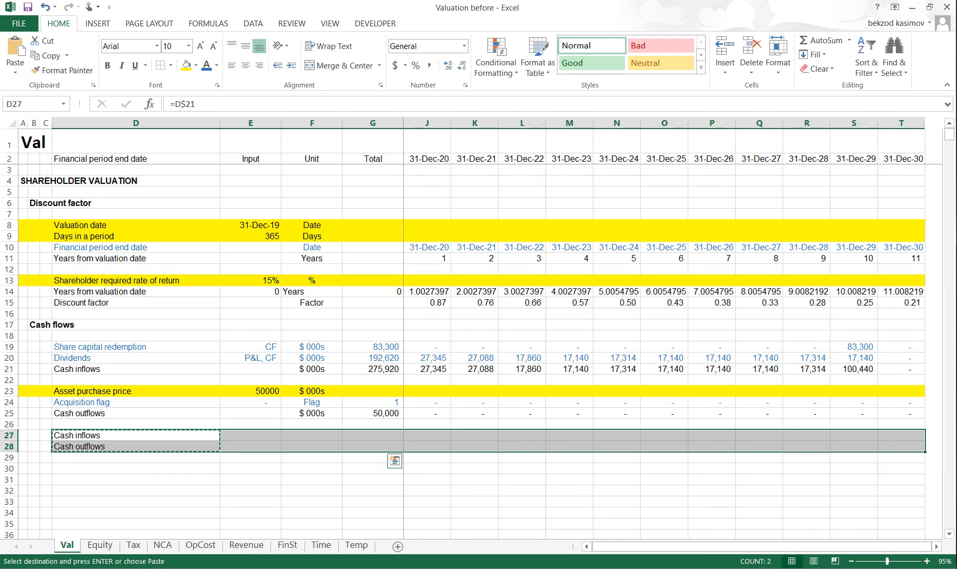
pyautogui.hotkey('ctrl', 'v')
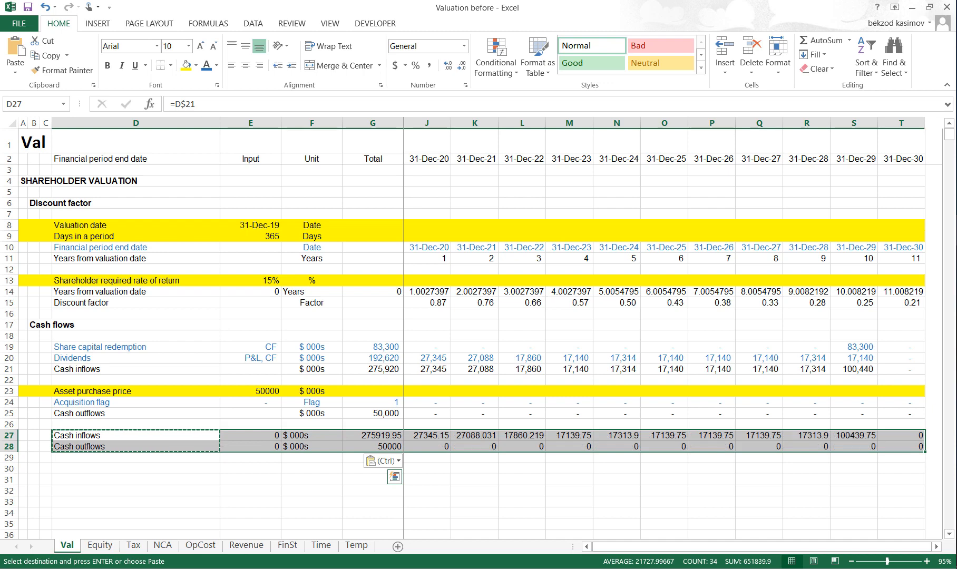
pyautogui.press('Escape')
# - Label row 29 as Total cash flows with the unit $ 000s
pyautogui.press('Down')
pyautogui.press('Down')
pyautogui.press('Down')
pyautogui.press('Up')
pyautogui.write('T')
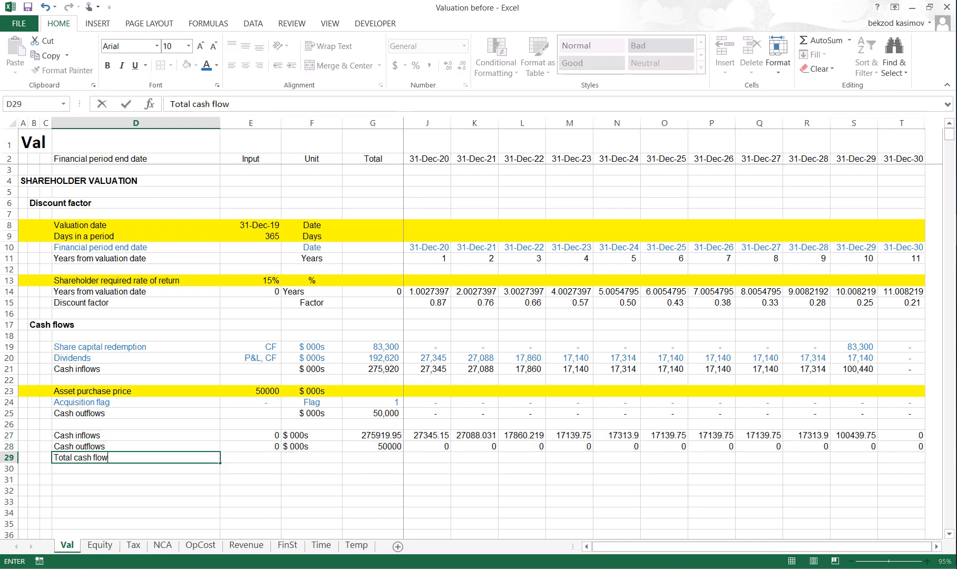
pyautogui.press('Tab')
pyautogui.press('Tab')
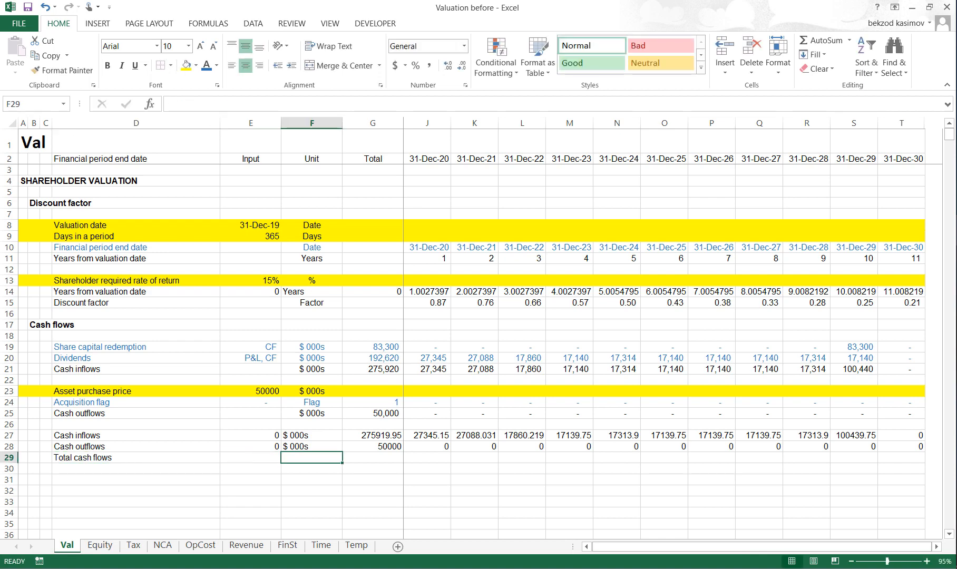
pyautogui.write('$ 000s')
pyautogui.press('Tab')
pyautogui.press('Tab')
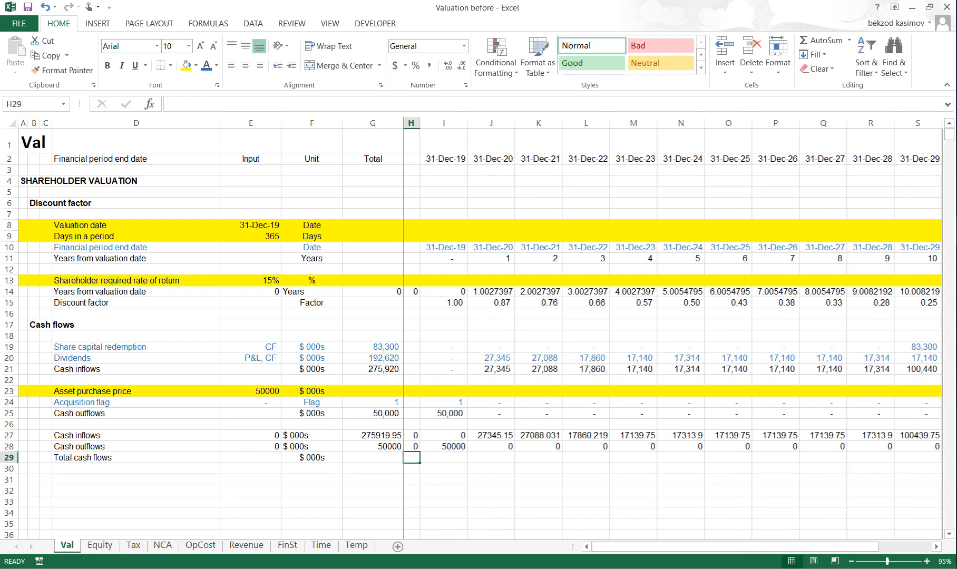
# - Enter the Total cash flows total in G29 as the sum of the period cells starting at I29
pyautogui.hotkey('shift', 'Tab')
pyautogui.hotkey('alt', '=')
pyautogui.press('Right')
pyautogui.press('Right')
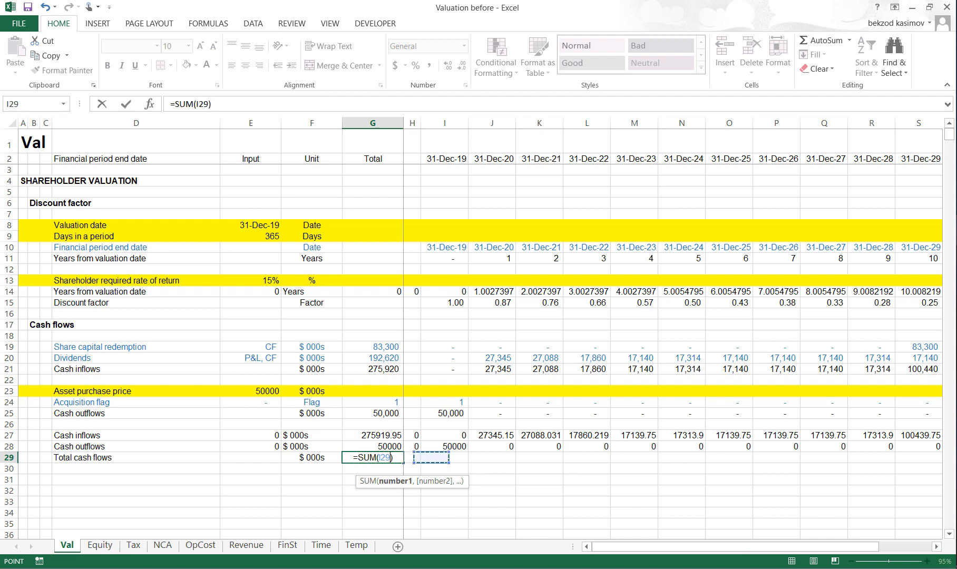
pyautogui.hotkey('ctrl', 'shift', 'Right')
pyautogui.press('Return')
# - Calculate the first period's total cash flow in I29 as inflows minus outflows, =I27-I28
pyautogui.press('Up')
pyautogui.press('Right')
pyautogui.press('Right')
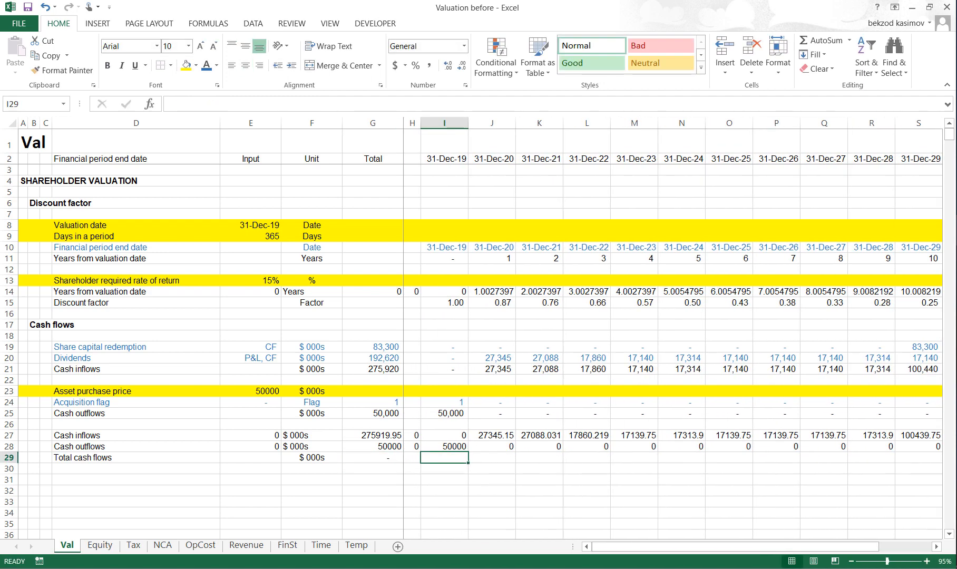
pyautogui.write('=')
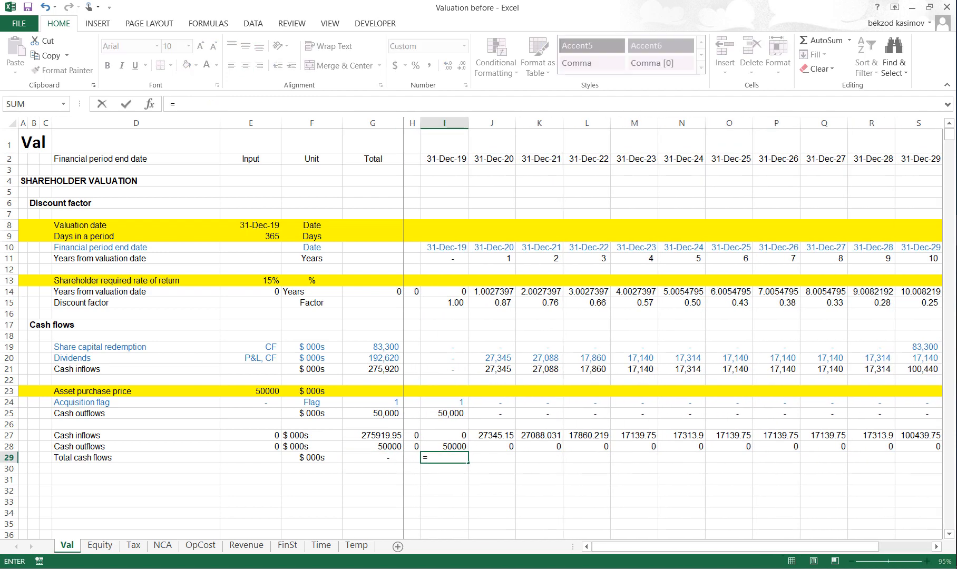
pyautogui.press('Up')
pyautogui.press('Up')
pyautogui.write('-')
pyautogui.press('Up')
pyautogui.hotkey('ctrl', 'Return')
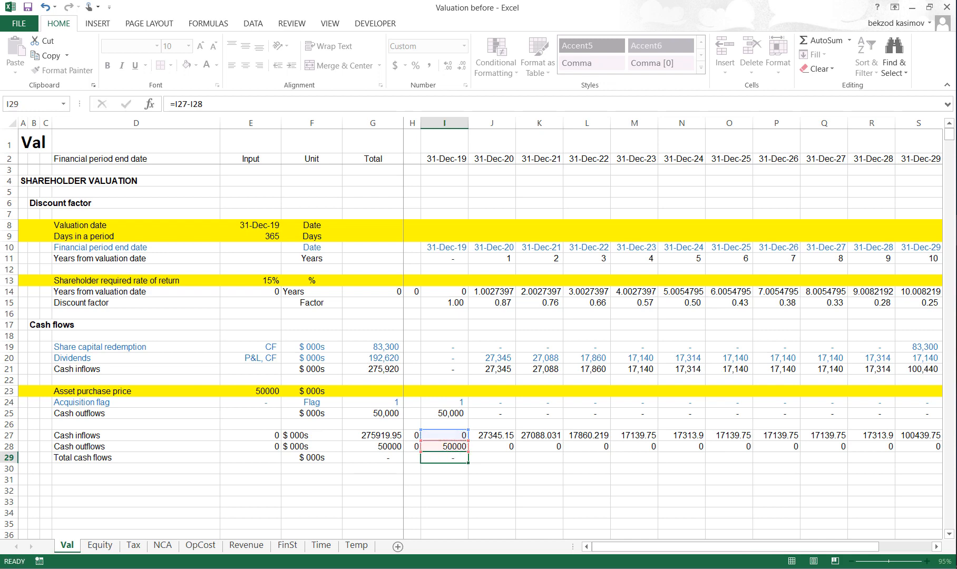
# - Copy the Total cash flows formula from I29 across all periods to T29
pyautogui.hotkey('ctrl', 'c')
pyautogui.press('Right')
pyautogui.hotkey('shift', 'Right')
pyautogui.hotkey('shift', 'Right')
pyautogui.hotkey('shift', 'Right')
pyautogui.hotkey('shift', 'Right')
pyautogui.hotkey('shift', 'Right')
pyautogui.hotkey('shift', 'Right')
pyautogui.hotkey('shift', 'Right')
pyautogui.hotkey('shift', 'Right')
pyautogui.hotkey('shift', 'Right')
pyautogui.hotkey('shift', 'Right')
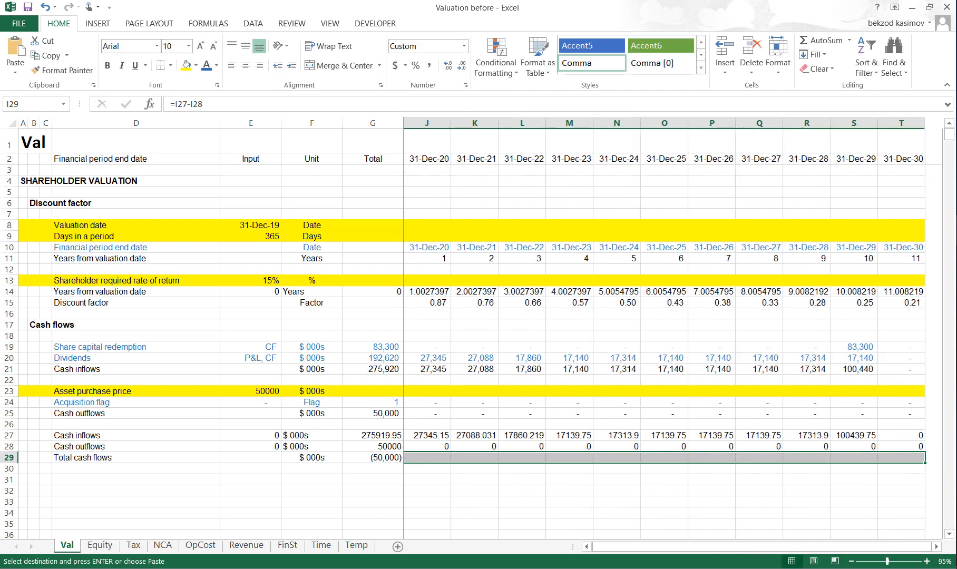
pyautogui.hotkey('ctrl', 'v')
pyautogui.press('Escape')
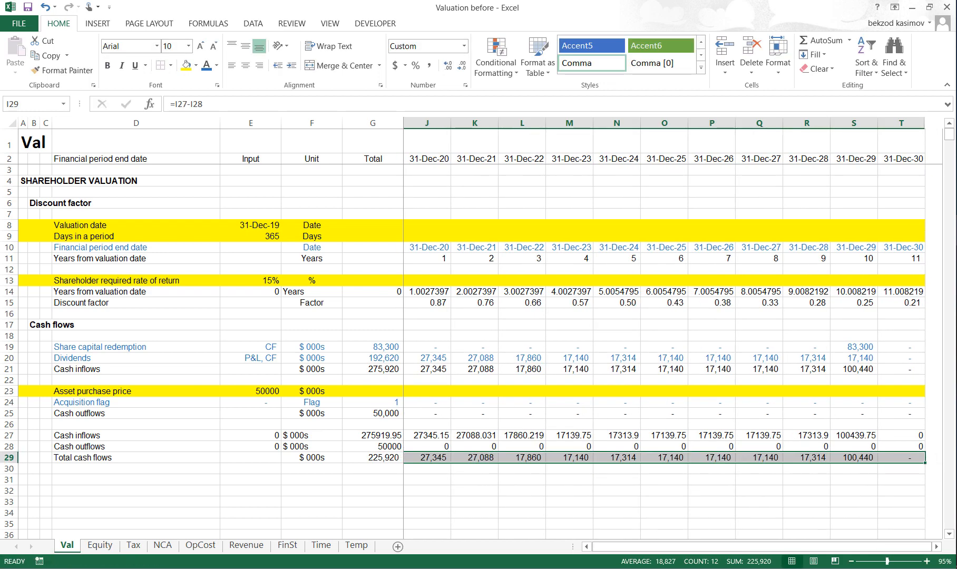
# - Rename the row 29 label in D29 as Cash flows to shareholders
pyautogui.press('Left')
pyautogui.press('Left')
pyautogui.press('Left')
pyautogui.press('Left')
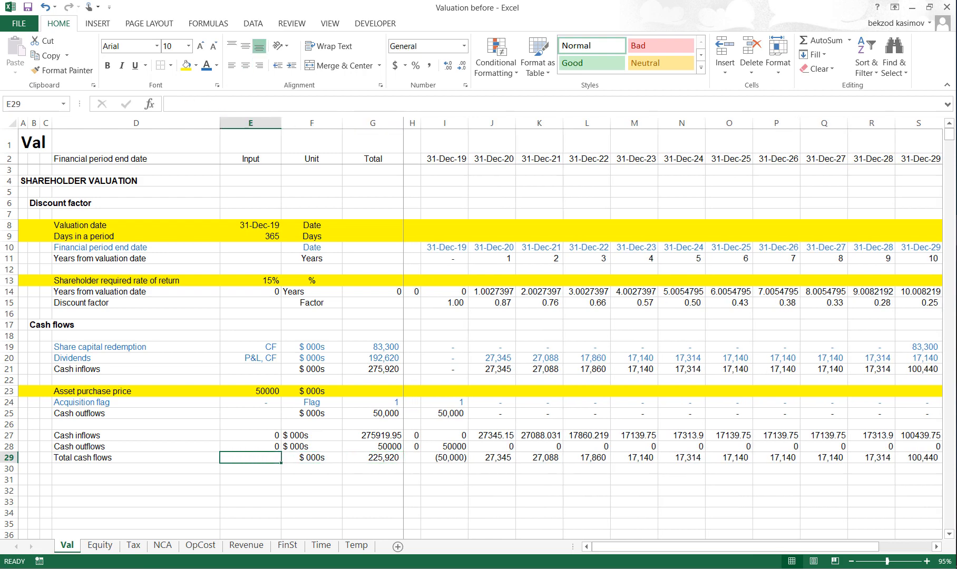
pyautogui.press('Left')
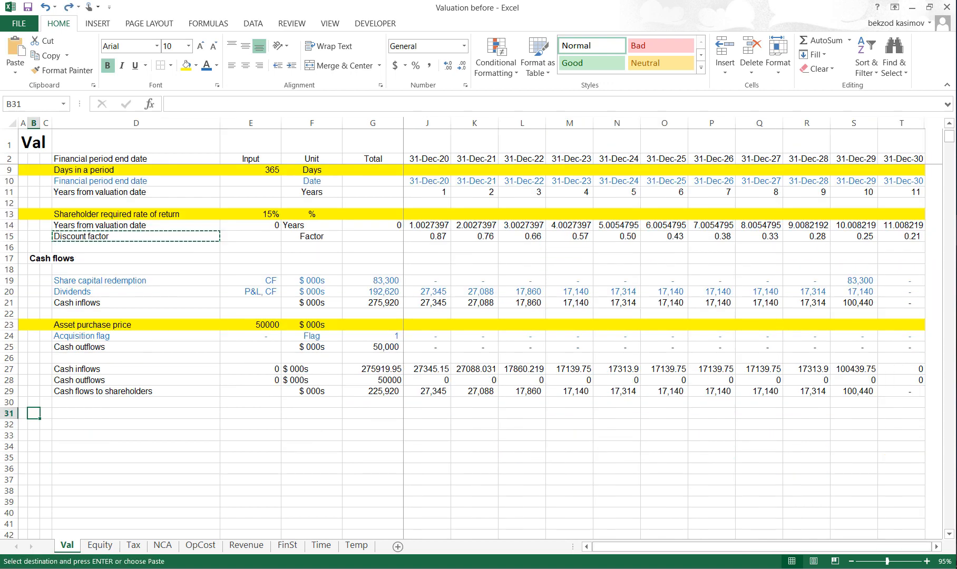
# - Enter the section heading PV of shareholder cashflows in B31
pyautogui.press('Escape')
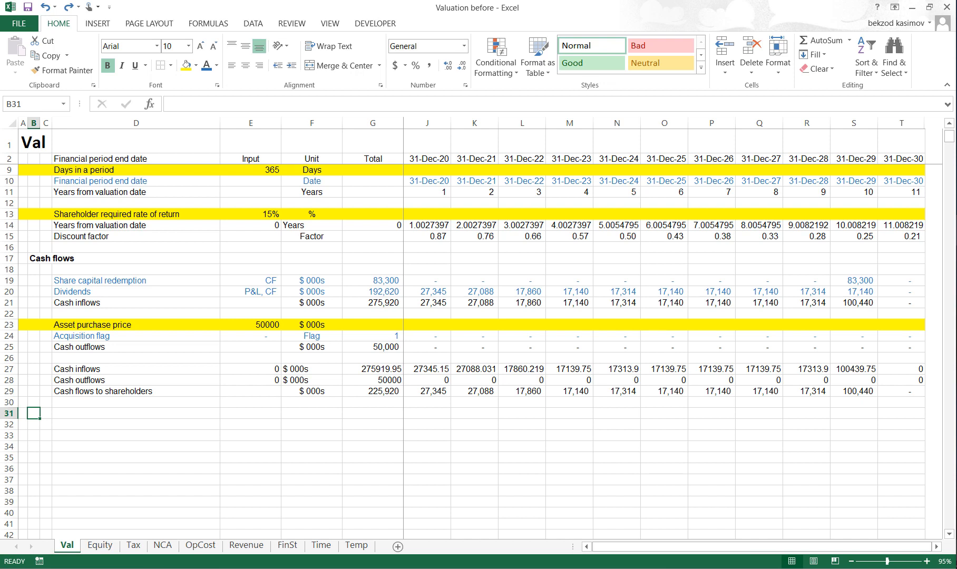
pyautogui.write('PV of shareholder')
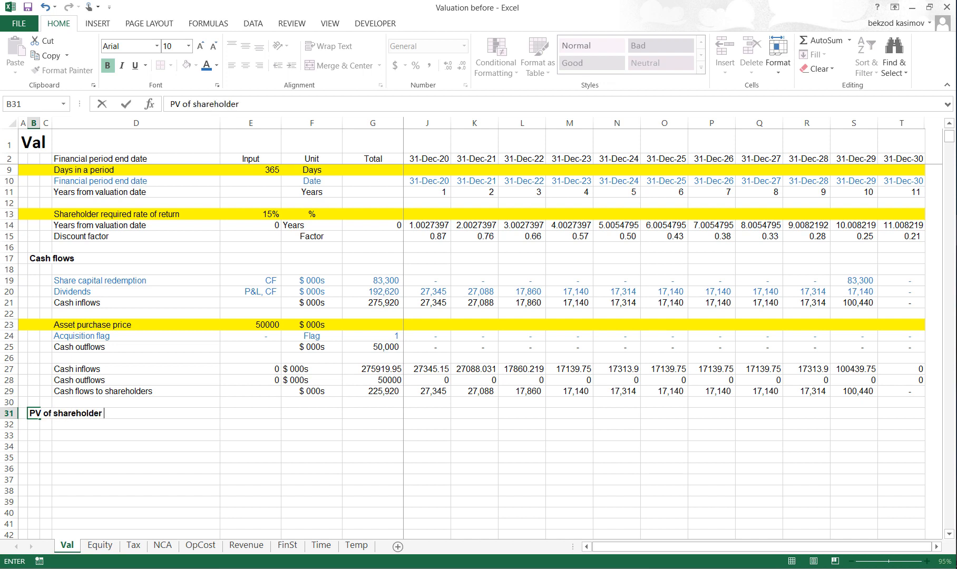
pyautogui.write(' cashflows')
pyautogui.press('Return')
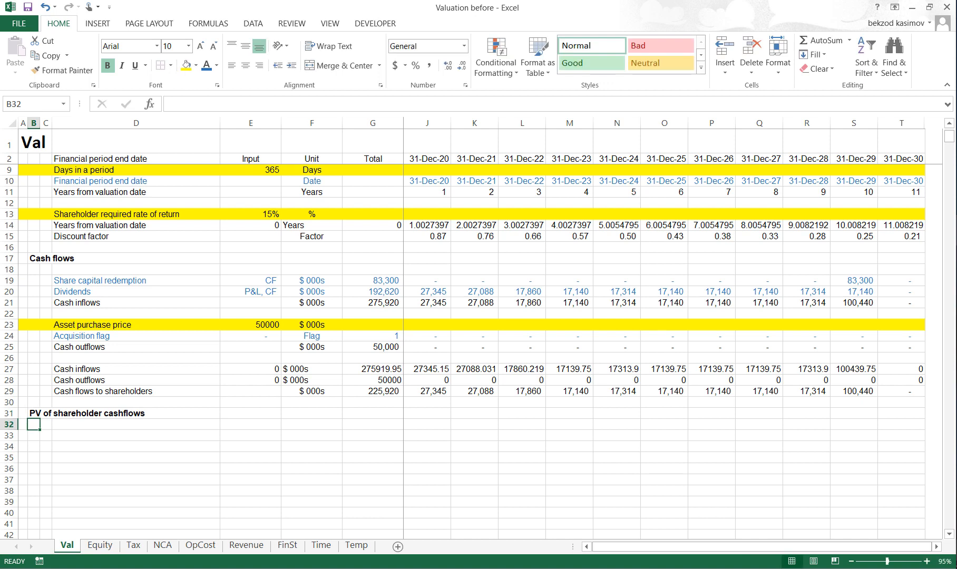
# - Link D33 to the Cash flows to shareholders label with the row-anchored reference =D$29
pyautogui.press('Right')
pyautogui.press('Right')
pyautogui.press('Up')
pyautogui.press('Up')
pyautogui.press('Up')
pyautogui.hotkey('ctrl', 'c')
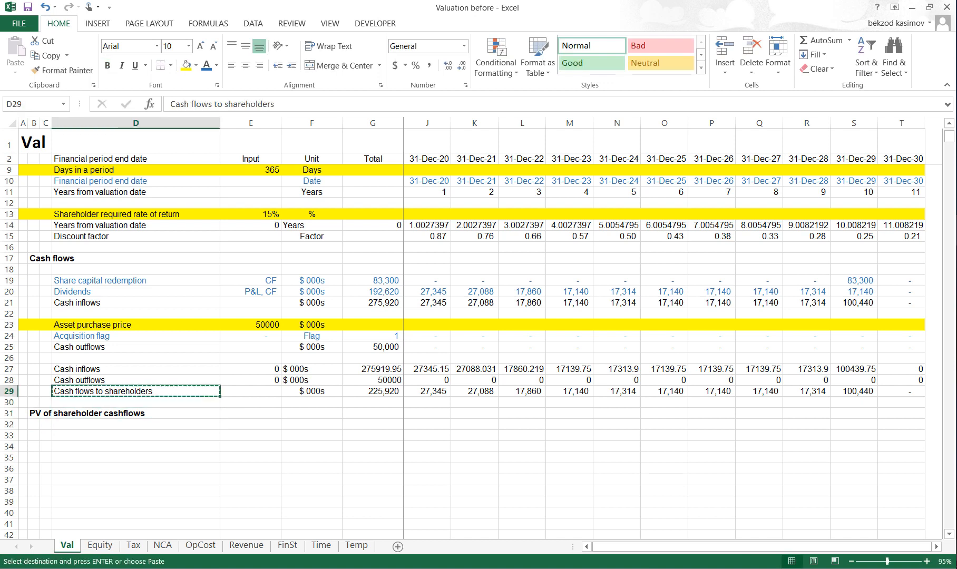
pyautogui.press('Down')
pyautogui.press('Down')
pyautogui.press('Down')
pyautogui.press('Down')
pyautogui.press('Down')
pyautogui.press('Up')
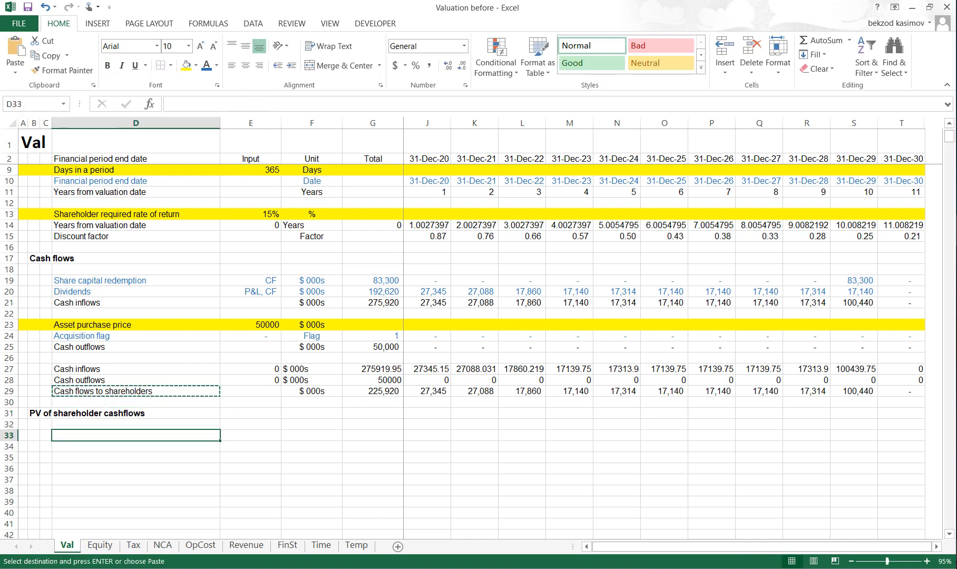
pyautogui.hotkey('alt', 'h')
pyautogui.press('v')
pyautogui.press('n')
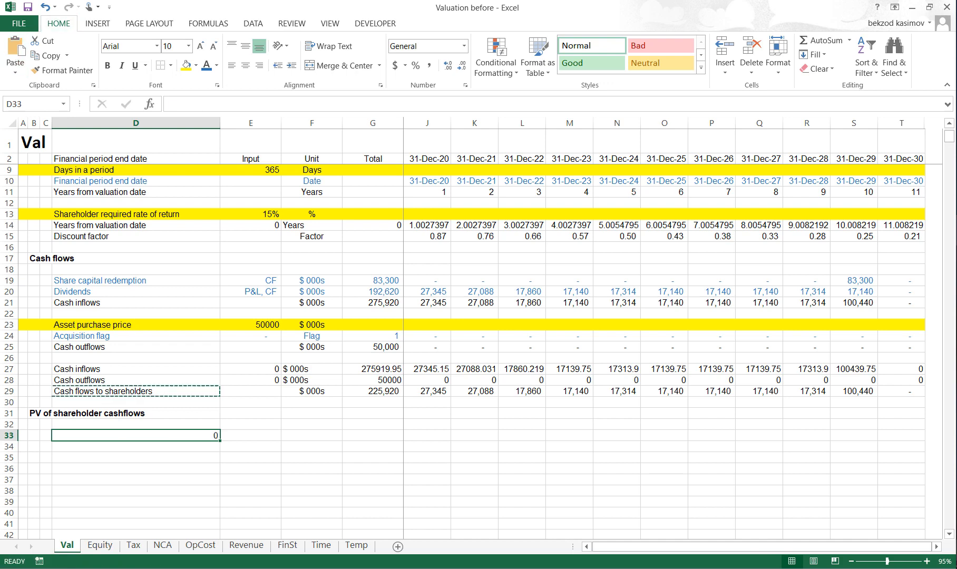
pyautogui.press('F2')
pyautogui.press('F4')
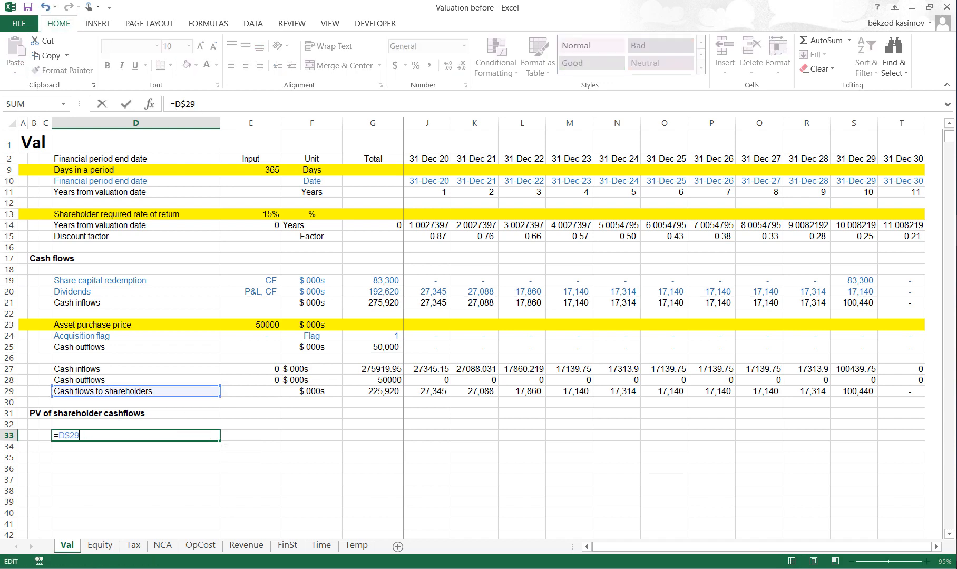
pyautogui.press('Return')
# - Link D34 to the Discount factor label with the row-anchored reference =D$15
pyautogui.press('Up')
pyautogui.press('Up')
pyautogui.press('Up')
pyautogui.press('Up')
pyautogui.press('Up')
pyautogui.press('Up')
pyautogui.press('Up')
pyautogui.press('Up')
pyautogui.press('Up')
pyautogui.press('Up')
pyautogui.press('Up')
pyautogui.press('Up')
pyautogui.press('Up')
pyautogui.press('Up')
pyautogui.press('Up')
pyautogui.press('Up')
pyautogui.press('Up')
pyautogui.press('Up')
pyautogui.press('Up')
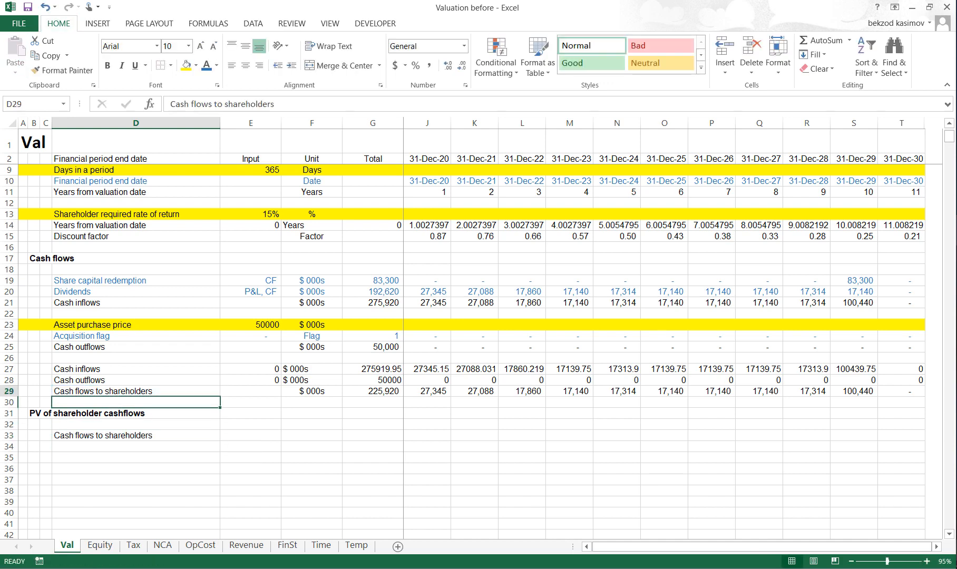
pyautogui.hotkey('ctrl', 'c')
pyautogui.press('Down')
pyautogui.press('Down')
pyautogui.press('Down')
pyautogui.press('Down')
pyautogui.press('Down')
pyautogui.press('Down')
pyautogui.press('Down')
pyautogui.press('Down')
pyautogui.press('Down')
pyautogui.press('Down')
pyautogui.press('Down')
pyautogui.press('Down')
pyautogui.press('Down')
pyautogui.press('Down')
pyautogui.press('Down')
pyautogui.press('Down')
pyautogui.press('Down')
pyautogui.press('Down')
pyautogui.press('Down')
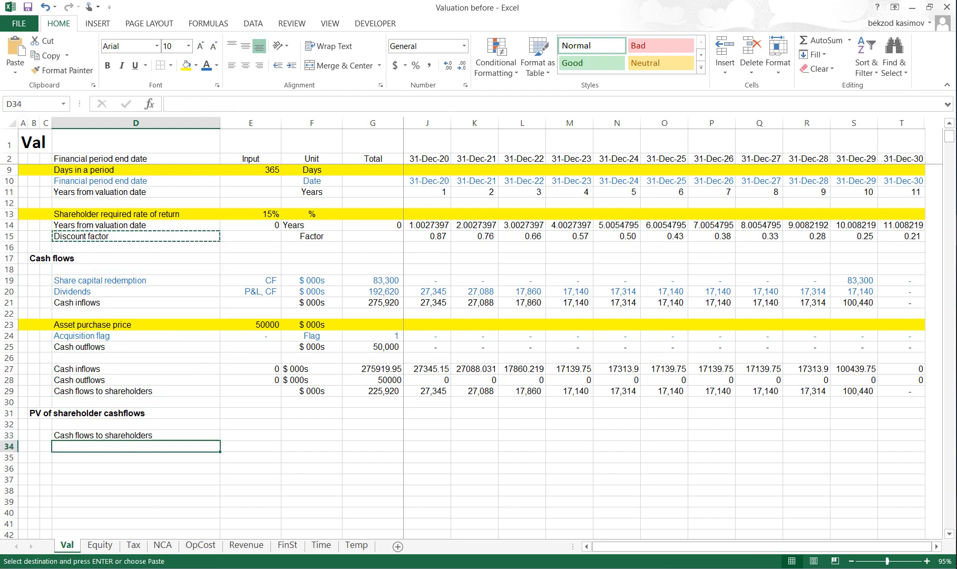
pyautogui.click(15, 55)
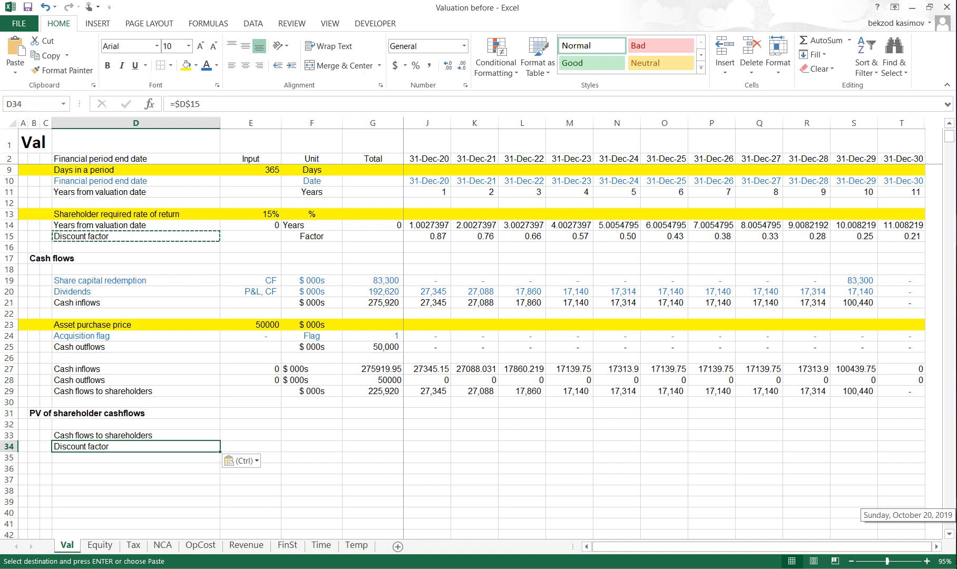
pyautogui.write('=D$15')
pyautogui.press('Escape')
# - Copy the linked references in D33:D34 across both rows to column T
pyautogui.press('Up')
pyautogui.hotkey('shift', 'Down')
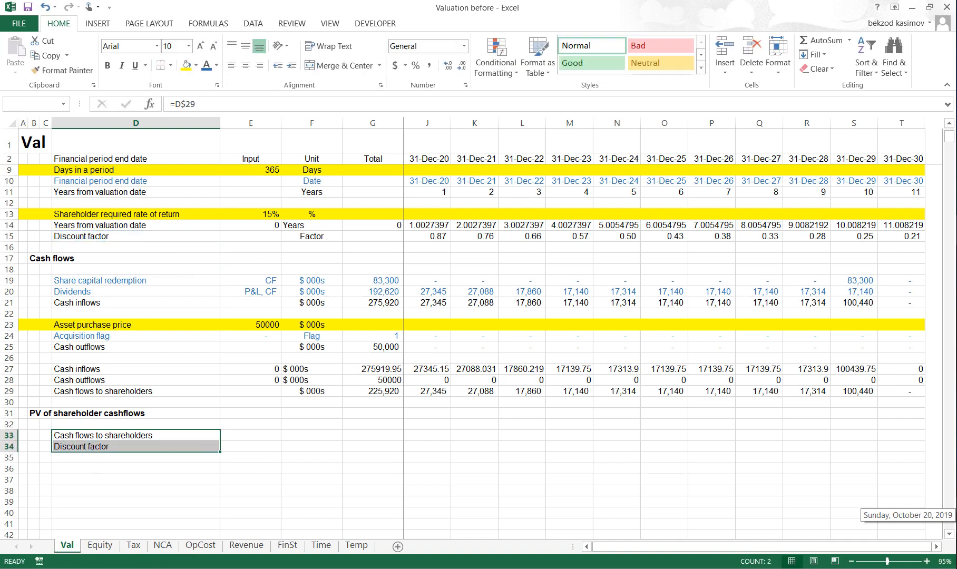
pyautogui.hotkey('ctrl', 'c')
pyautogui.hotkey('ctrl', 'shift', 'Right')
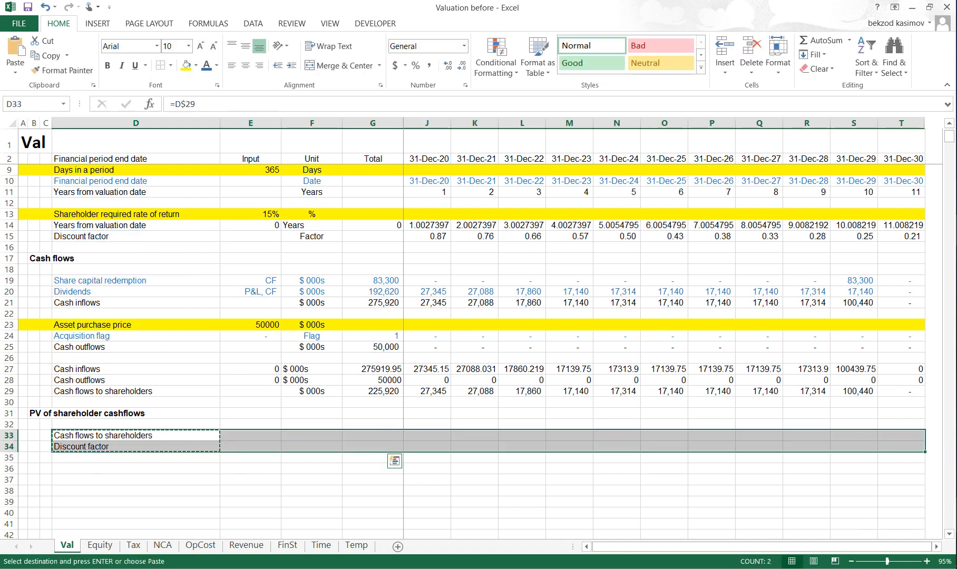
pyautogui.hotkey('ctrl', 'v')
pyautogui.press('Escape')
# - Copy the PV of shareholder cashflows heading from B31 into D35 as the row label
pyautogui.press('Down')
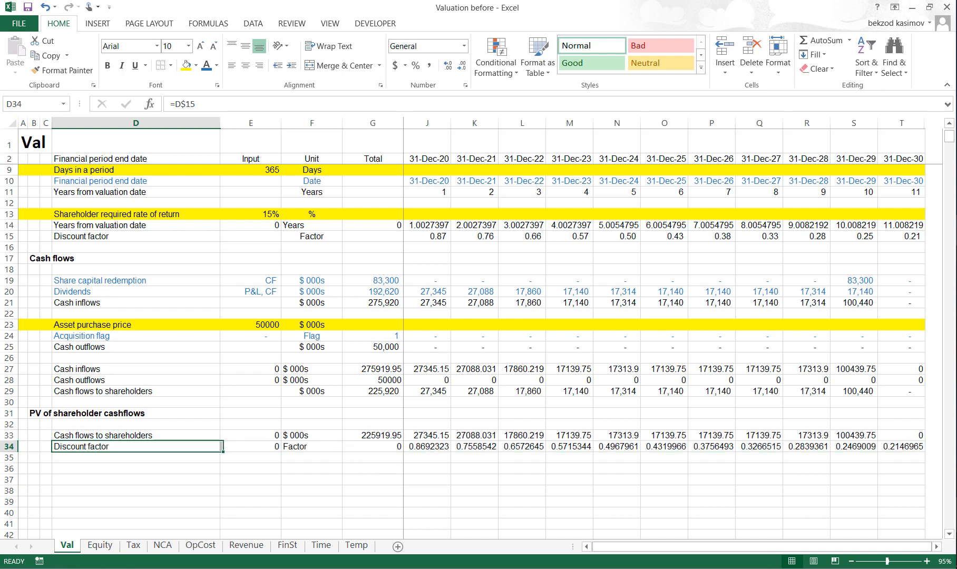
pyautogui.press('Up')
pyautogui.press('Up')
pyautogui.press('Up')
pyautogui.press('Left')
pyautogui.press('Left')
pyautogui.hotkey('ctrl', 'c')
pyautogui.press('Down')
pyautogui.press('Down')
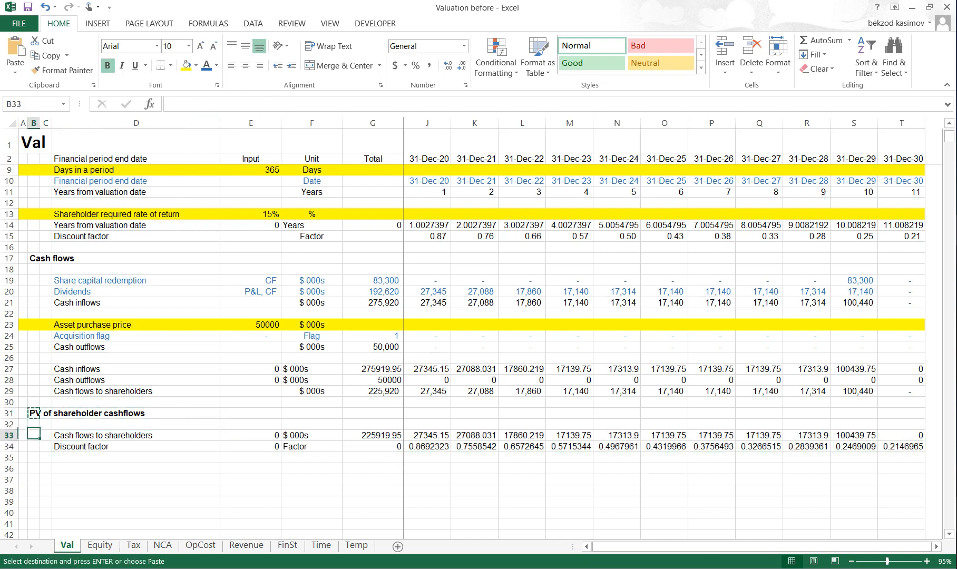
pyautogui.press('Down')
pyautogui.press('Down')
pyautogui.press('Down')
pyautogui.press('Down')
pyautogui.press('Up')
pyautogui.press('Up')
pyautogui.press('Right')
pyautogui.press('Right')
pyautogui.hotkey('ctrl', 'v')
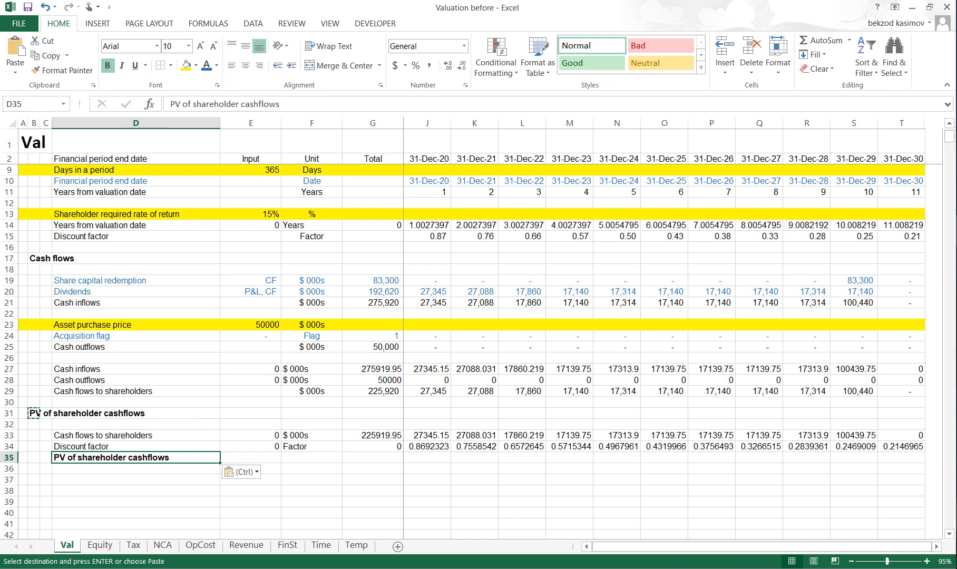
# - Remove the bold from the PV of shareholder cashflows label in D35 and enter the unit "$ 000s" in F35
pyautogui.hotkey('ctrl', 'b')
pyautogui.press('Down')
pyautogui.press('Up')
pyautogui.press('Right')
pyautogui.press('Right')
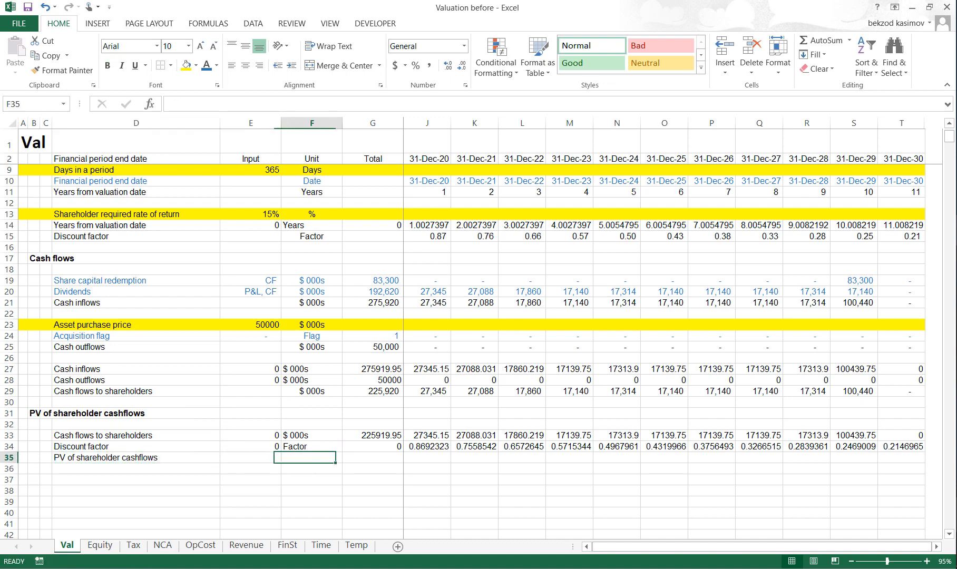
pyautogui.write('$ 000s')
pyautogui.press('Return')
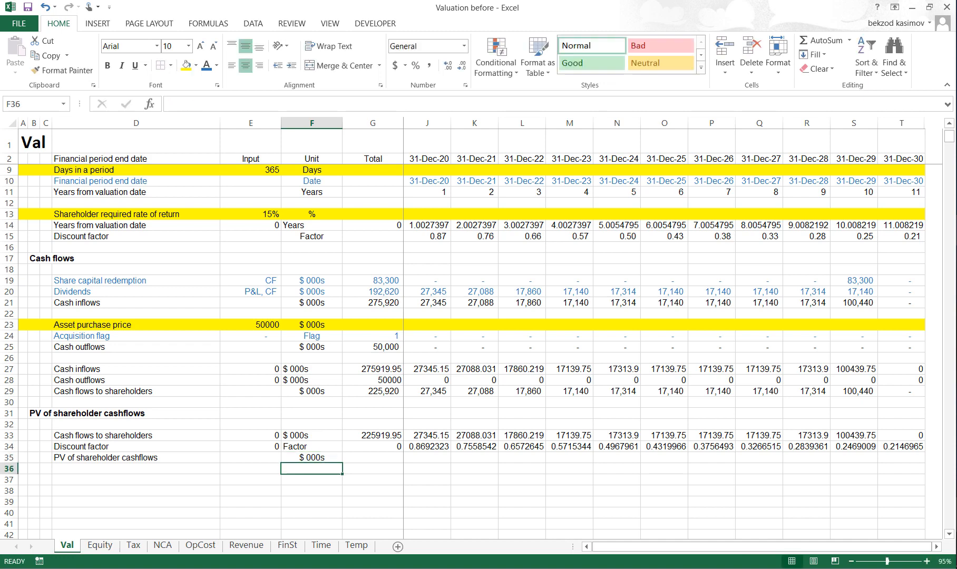
# - Total the PV of shareholder cashflows row in G35 with a SUM starting at I35 and covering the period columns
pyautogui.press('Up')
pyautogui.press('Right')
pyautogui.hotkey('alt', '=')
pyautogui.press('Right')
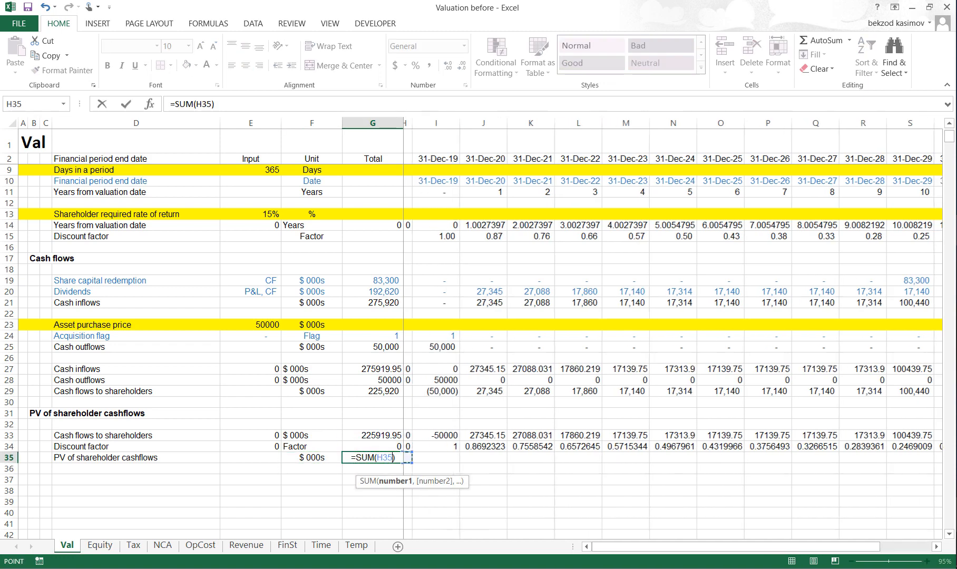
pyautogui.press('Right')
pyautogui.hotkey('ctrl', 'shift', 'Right')
pyautogui.press('Return')
pyautogui.press('Up')
# - Give I35 the Comma style and calculate the present value there with =I33*I34
pyautogui.press('Right')
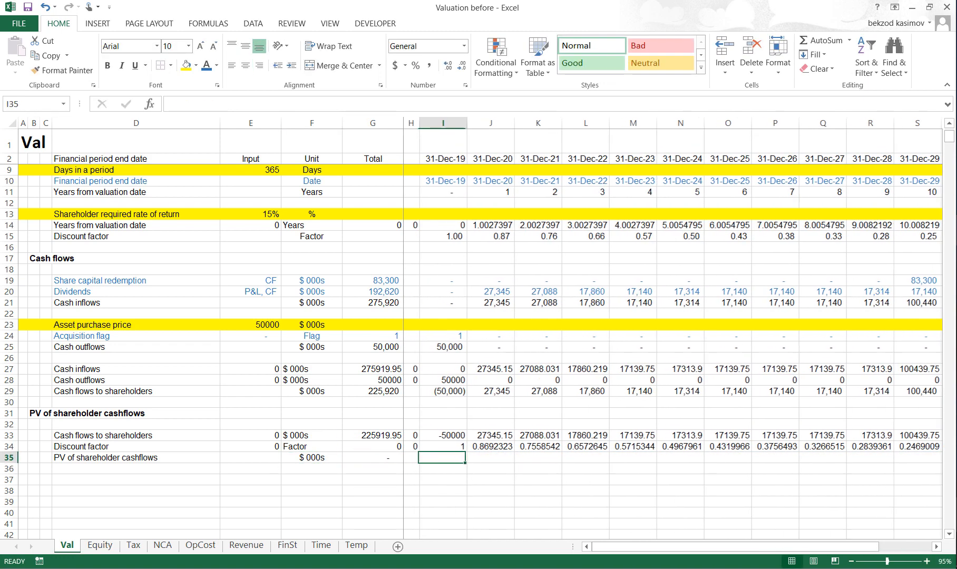
pyautogui.press('Right')
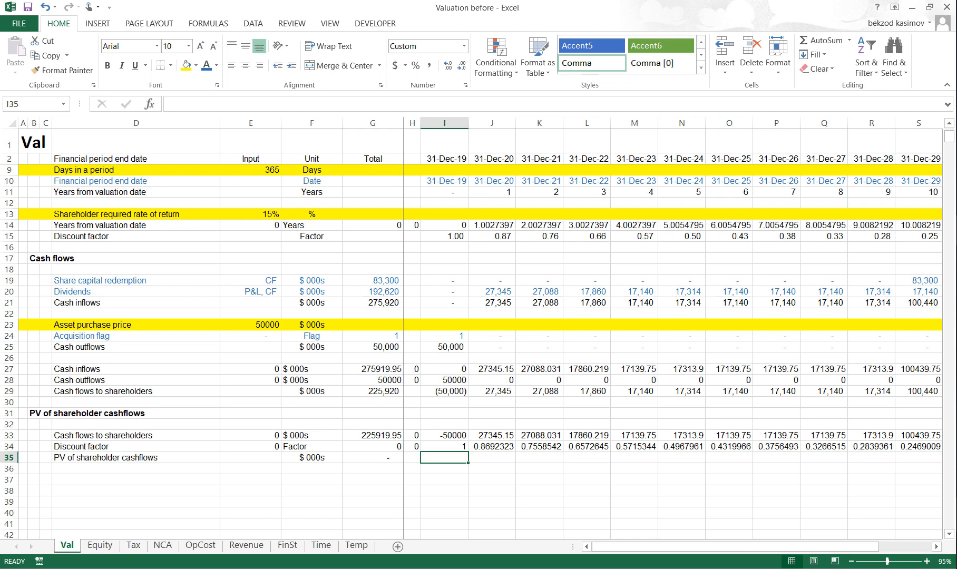
pyautogui.write('=')
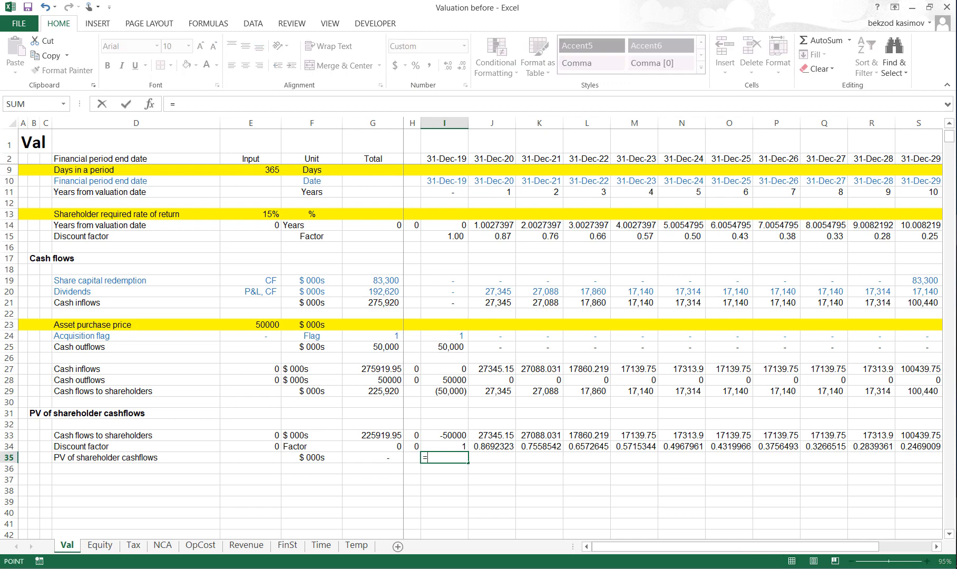
pyautogui.press('Up')
pyautogui.press('Up')
pyautogui.write('*')
pyautogui.press('Up')
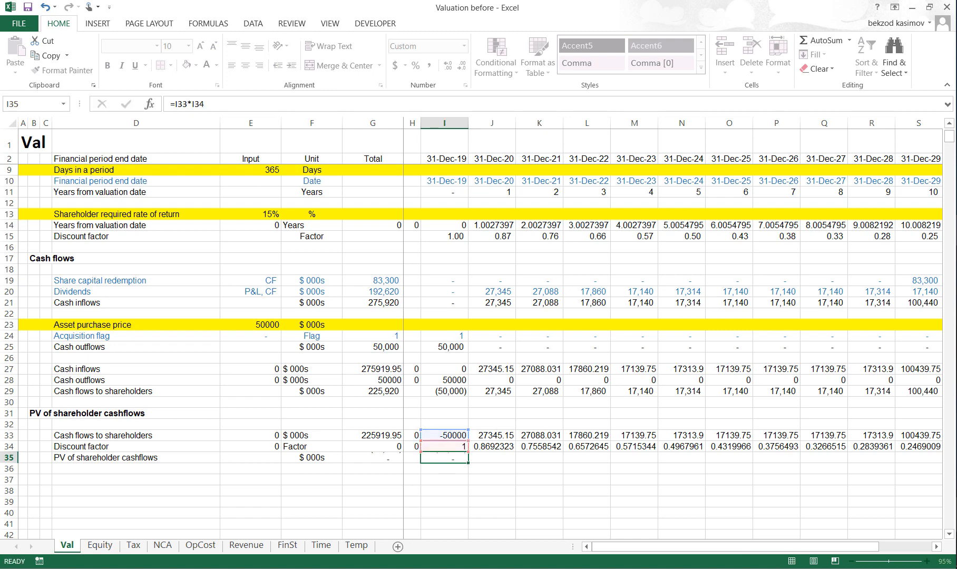
pyautogui.hotkey('ctrl', 'Return')
# - Copy the present value formula from I35 across the row to T35
pyautogui.hotkey('ctrl', 'c')
pyautogui.hotkey('shift', 'Right')
pyautogui.hotkey('shift', 'Right')
pyautogui.hotkey('shift', 'Right')
pyautogui.hotkey('shift', 'Right')
pyautogui.hotkey('shift', 'Right')
pyautogui.hotkey('shift', 'Right')
pyautogui.hotkey('shift', 'Right')
pyautogui.hotkey('shift', 'Right')
pyautogui.hotkey('shift', 'Right')
pyautogui.hotkey('shift', 'Right')
pyautogui.hotkey('shift', 'Right')
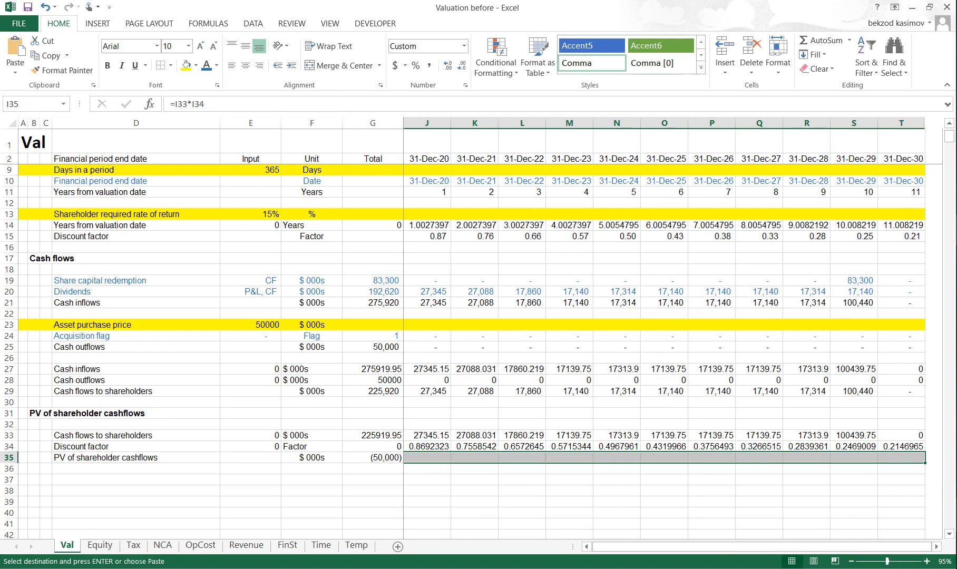
pyautogui.hotkey('ctrl', 'v')
pyautogui.press('Escape')
# - Enter the label "NPV of shareholder cashflows" in D37
pyautogui.press('Left')
pyautogui.press('Left')
pyautogui.press('Left')
pyautogui.press('Left')
pyautogui.press('Left')
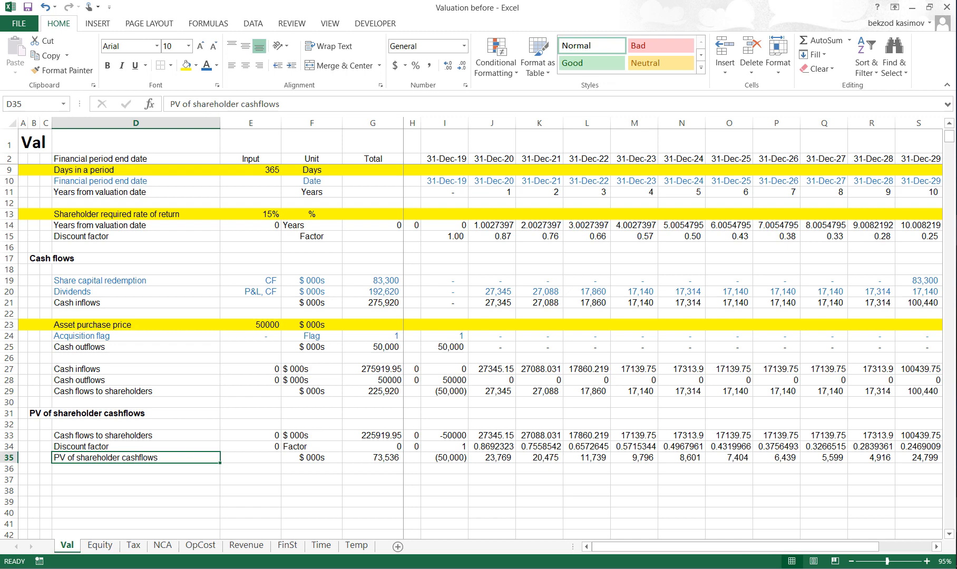
pyautogui.press('Down')
pyautogui.press('Down')
pyautogui.hscroll(2, 774, 448)
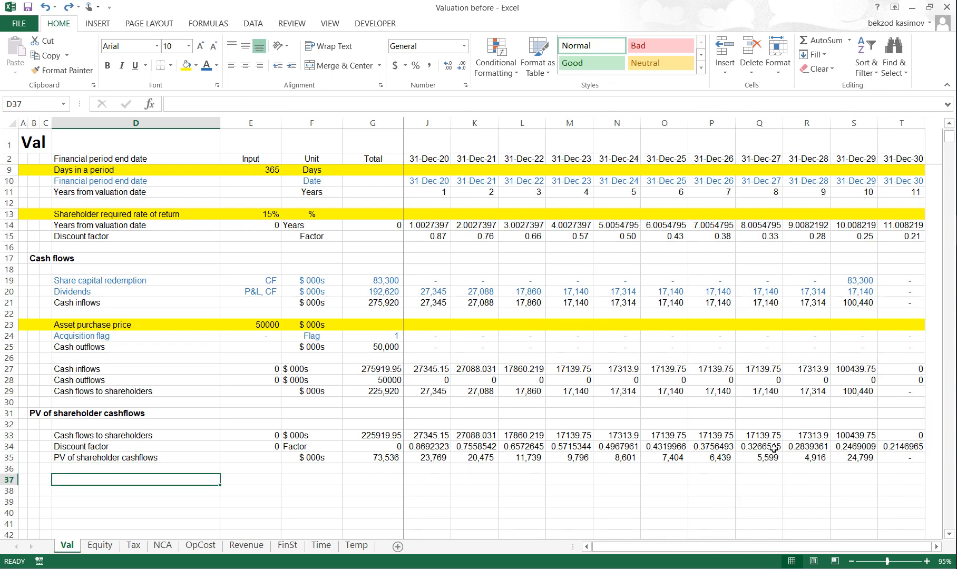
pyautogui.write('NPV of shareholder cashflows')
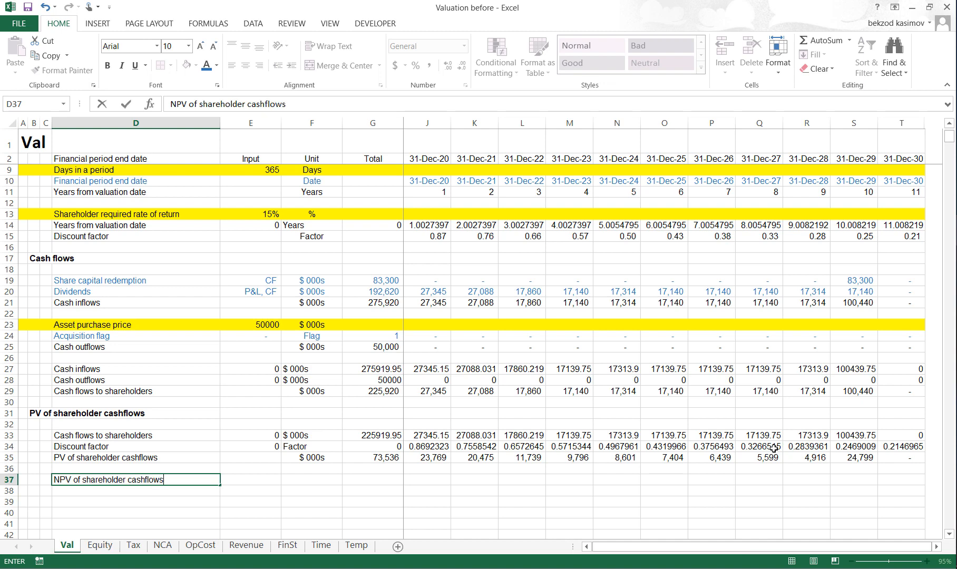
pyautogui.press('Return')
# - Calculate the NPV in E37 as the SUM of the PV of shareholder cashflows row from I35 to T35
pyautogui.press('Right')
pyautogui.press('Up')
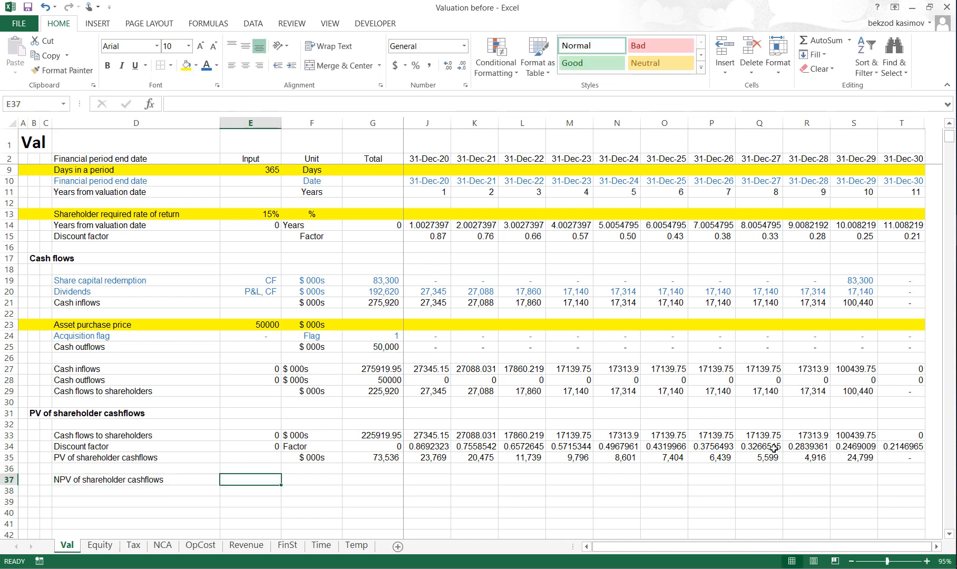
pyautogui.hotkey('alt', '=')
pyautogui.press('Right')
pyautogui.press('Right')
pyautogui.press('Down')
pyautogui.press('Down')
pyautogui.press('Right')
pyautogui.press('Right')
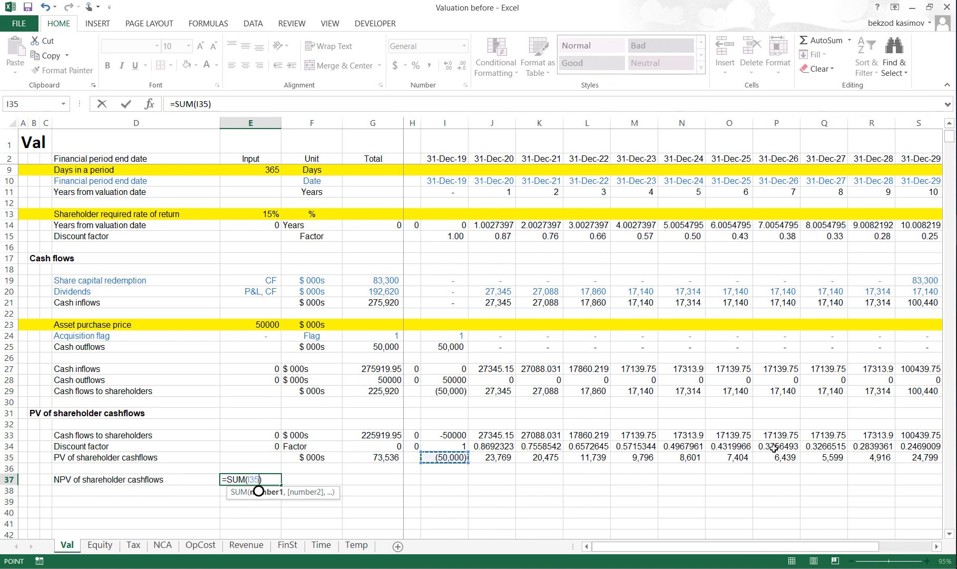
pyautogui.hotkey('ctrl', 'shift', 'Right')
pyautogui.press('Tab')
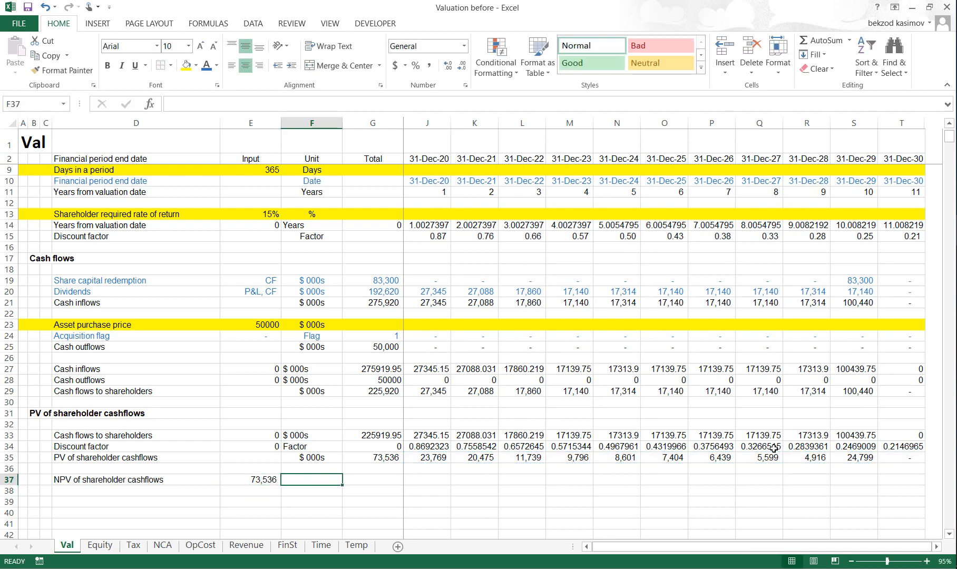
# - Enter the unit "$ 000s" for the NPV in F37
pyautogui.write('$ 000s')
pyautogui.press('Return')
pyautogui.press('Up')
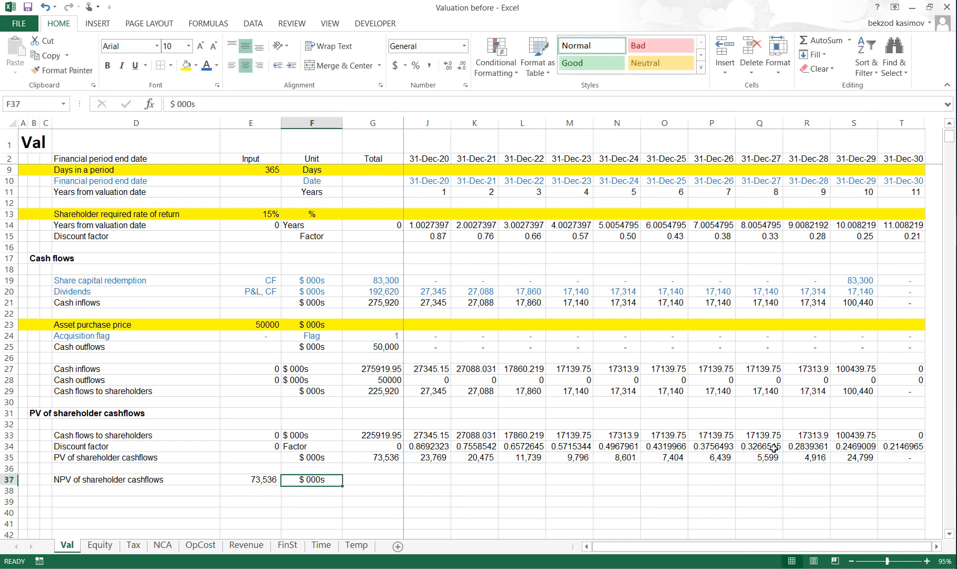
# - Examine the NPV of shareholder cashflows row and the Shareholder required rate of return row
pyautogui.press('Left')
pyautogui.press('Left')
pyautogui.hotkey('shift', 'space')
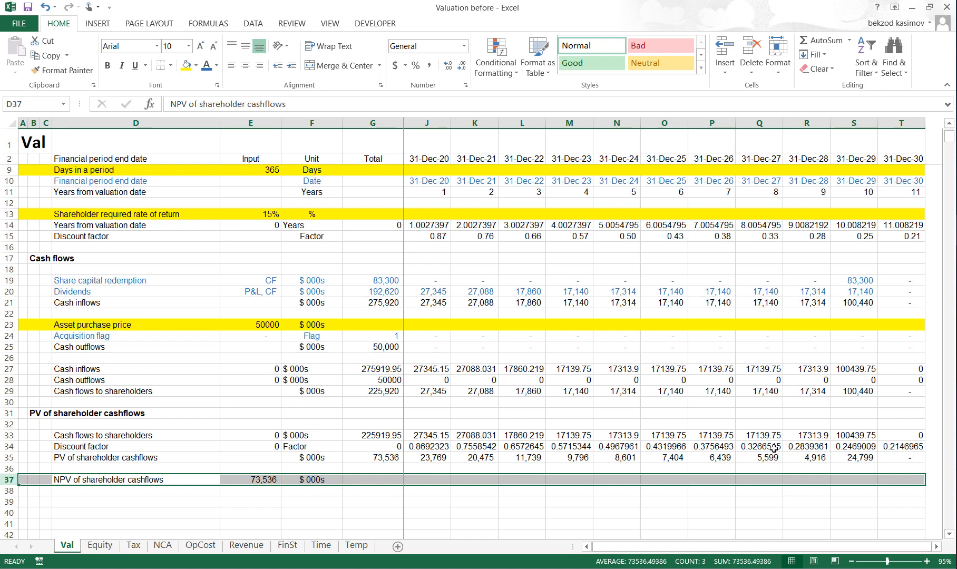
pyautogui.press('Up')
pyautogui.press('Up')
pyautogui.press('Up')
pyautogui.press('Up')
pyautogui.press('Up')
pyautogui.press('Up')
pyautogui.press('Up')
pyautogui.press('Up')
pyautogui.press('Up')
pyautogui.press('Up')
pyautogui.press('Up')
pyautogui.press('Up')
pyautogui.press('Up')
pyautogui.press('Up')
pyautogui.press('Up')
pyautogui.press('Up')
pyautogui.press('Up')
pyautogui.press('Up')
pyautogui.press('Up')
pyautogui.press('Up')
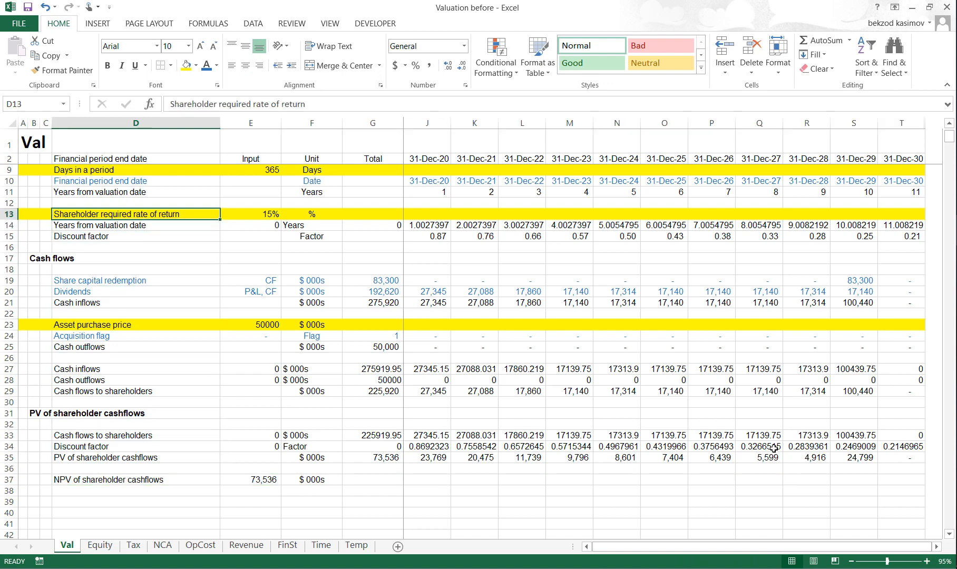
pyautogui.hotkey('shift', 'space')
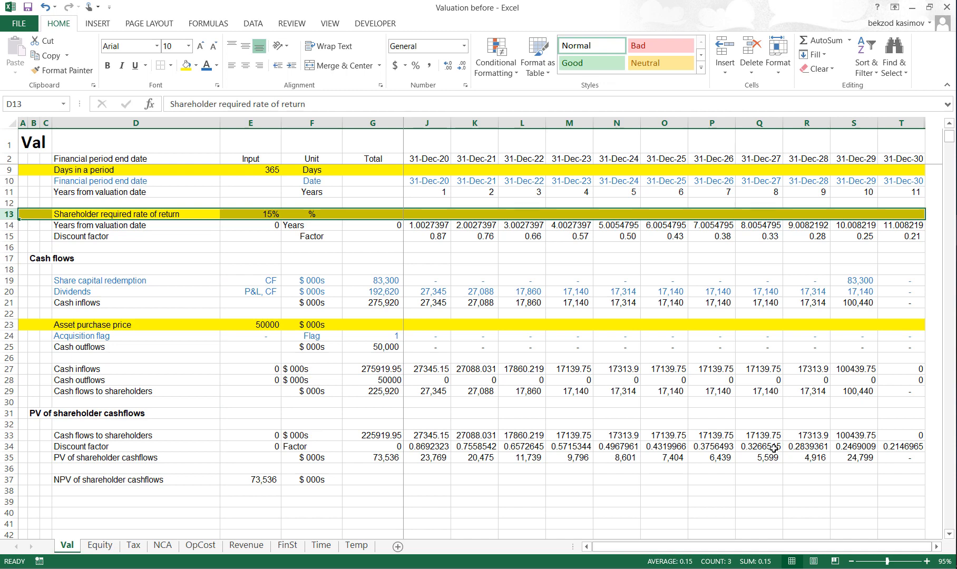
# - Enter the section heading "IRR" in B39
pyautogui.press('Down')
pyautogui.press('Down')
pyautogui.press('Down')
pyautogui.press('Down')
pyautogui.press('Down')
pyautogui.press('Down')
pyautogui.press('Down')
pyautogui.press('Down')
pyautogui.press('Down')
pyautogui.press('Down')
pyautogui.press('Down')
pyautogui.press('Down')
pyautogui.press('Down')
pyautogui.press('Down')
pyautogui.press('Down')
pyautogui.press('Down')
pyautogui.press('Down')
pyautogui.press('Down')
pyautogui.press('Down')
pyautogui.press('Down')
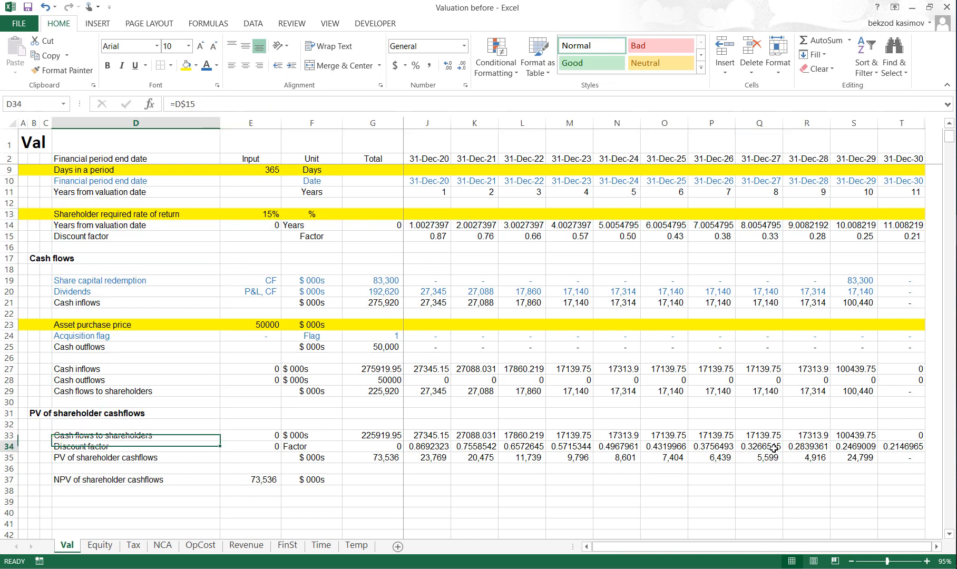
pyautogui.press('Left')
pyautogui.press('Left')
pyautogui.write('I')
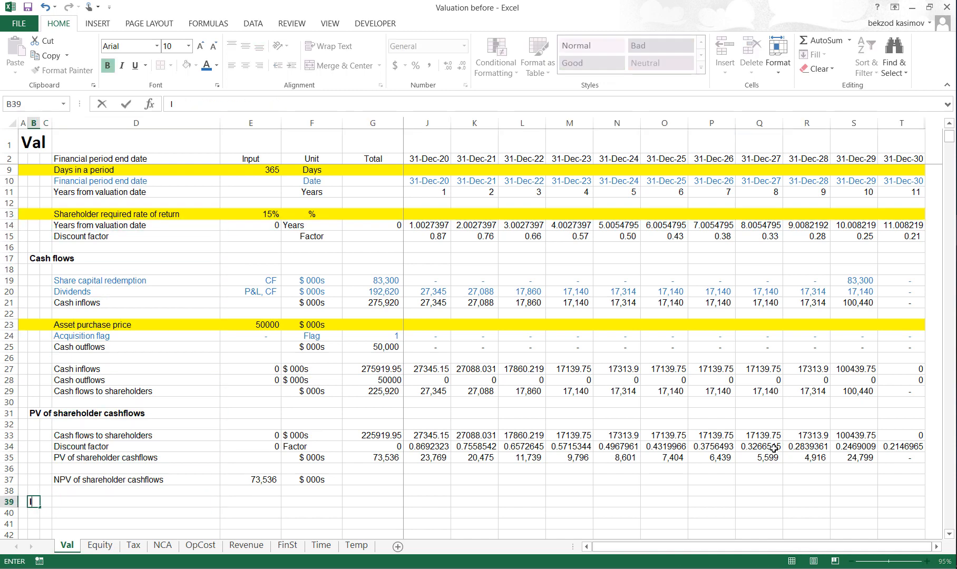
pyautogui.press('Return')
# - Link D40 to the Cash flows to shareholders label in D29 with the row-anchored reference =D$29
pyautogui.press('Right')
pyautogui.press('Right')
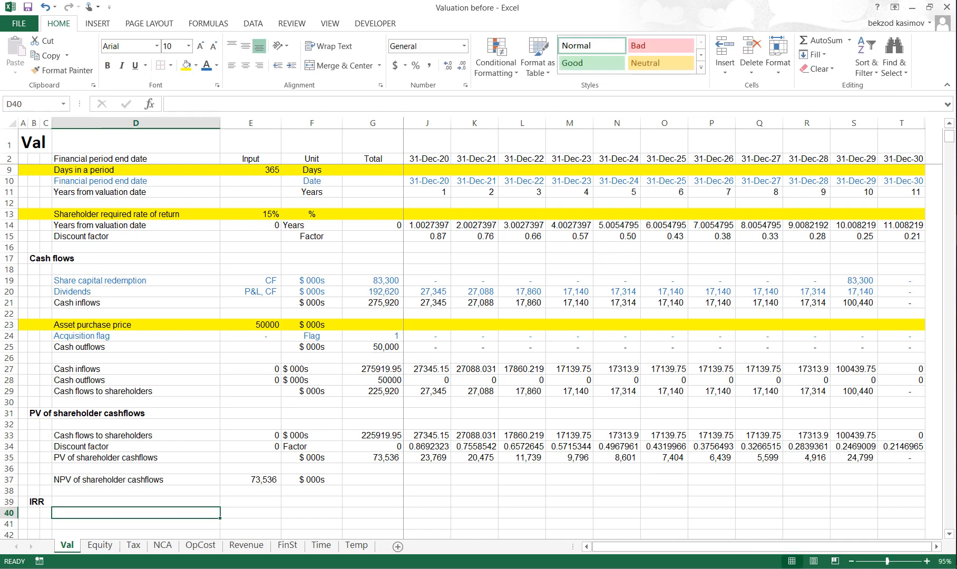
pyautogui.press('Up')
pyautogui.press('Up')
pyautogui.press('Up')
pyautogui.press('Up')
pyautogui.press('Up')
pyautogui.press('Up')
pyautogui.press('Up')
pyautogui.press('Up')
pyautogui.press('Up')
pyautogui.press('Up')
pyautogui.press('Up')
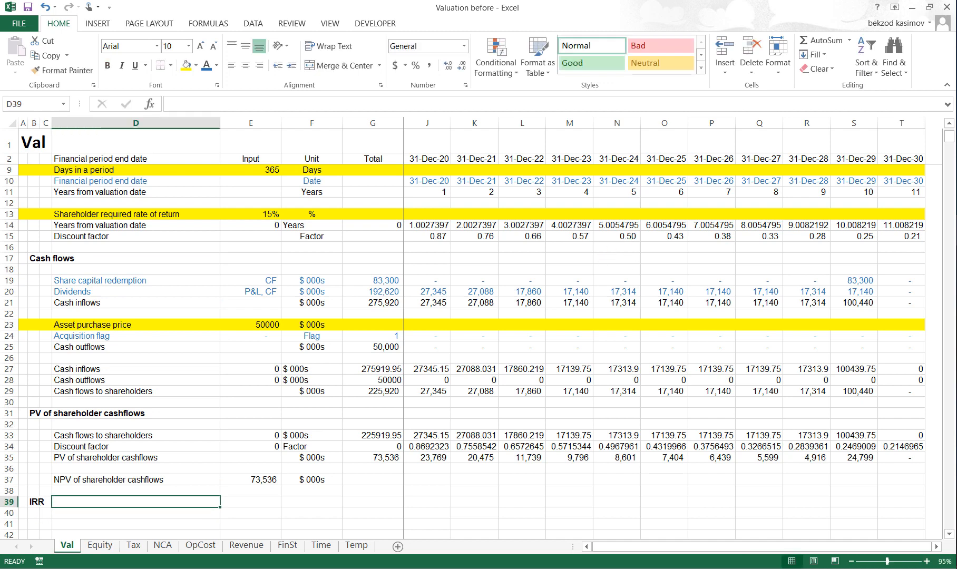
pyautogui.hotkey('ctrl', 'c')
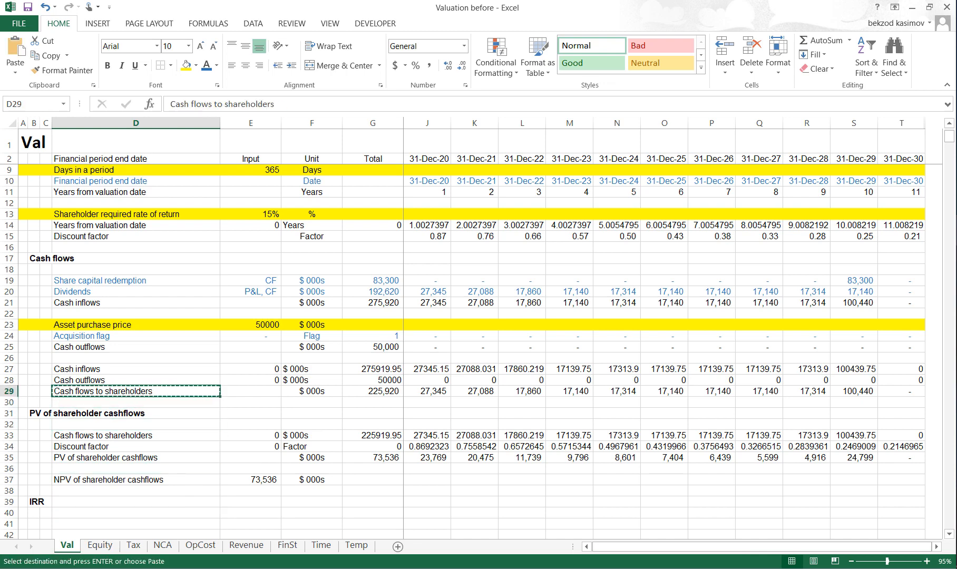
pyautogui.press('Down')
pyautogui.press('Down')
pyautogui.press('Down')
pyautogui.press('Down')
pyautogui.press('Down')
pyautogui.press('Down')
pyautogui.press('Down')
pyautogui.press('Down')
pyautogui.press('Down')
pyautogui.press('Down')
pyautogui.press('Down')
pyautogui.press('Down')
pyautogui.press('Down')
pyautogui.press('Down')
pyautogui.press('Down')
pyautogui.press('Down')
pyautogui.press('Down')
pyautogui.press('Down')
pyautogui.press('Down')
pyautogui.press('Down')
pyautogui.press('Up')
pyautogui.press('Up')
pyautogui.press('Up')
pyautogui.press('Up')
pyautogui.press('Up')
pyautogui.press('Up')
pyautogui.press('Up')
pyautogui.press('Up')
pyautogui.press('Up')
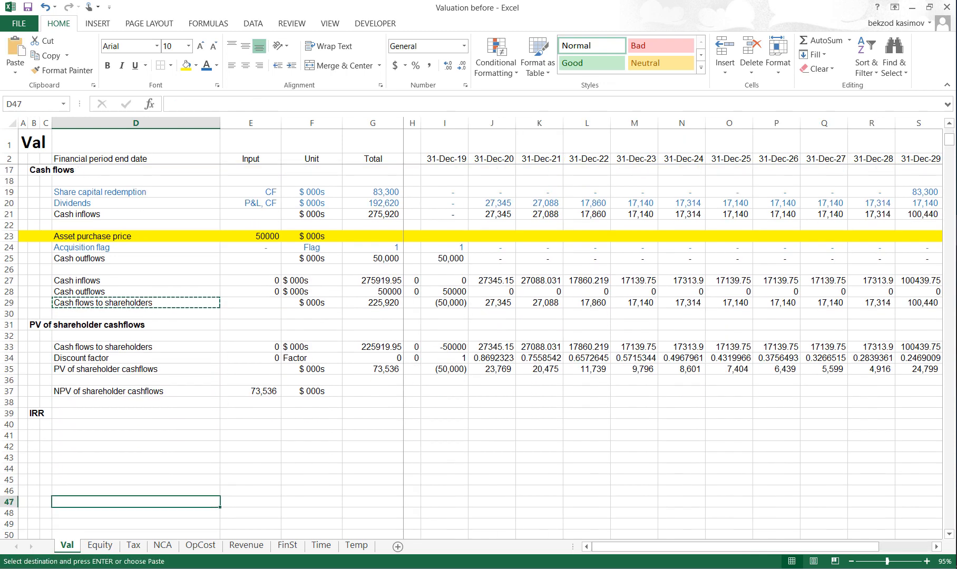
pyautogui.hotkey('alt', 'h')
pyautogui.press('v')
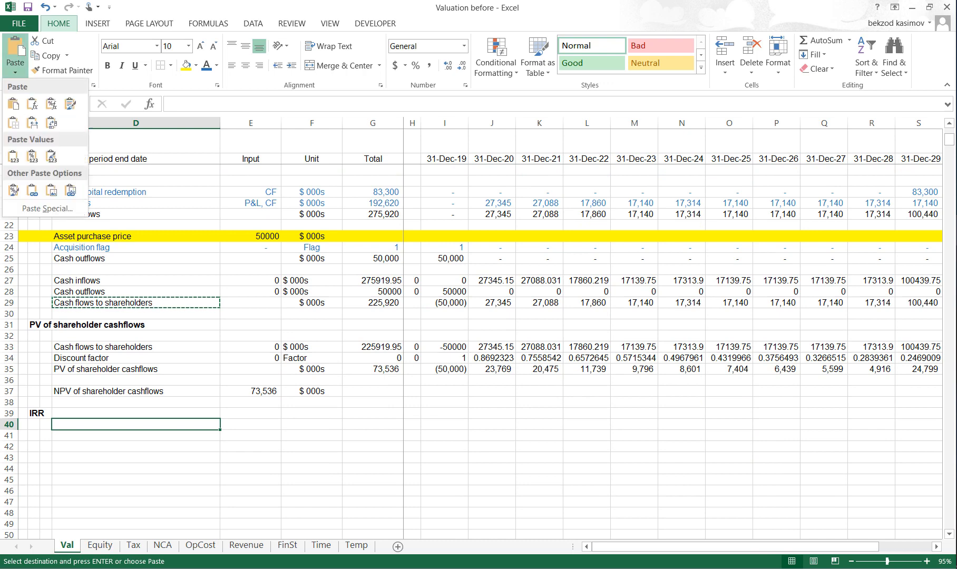
pyautogui.press('n')
pyautogui.press('F2')
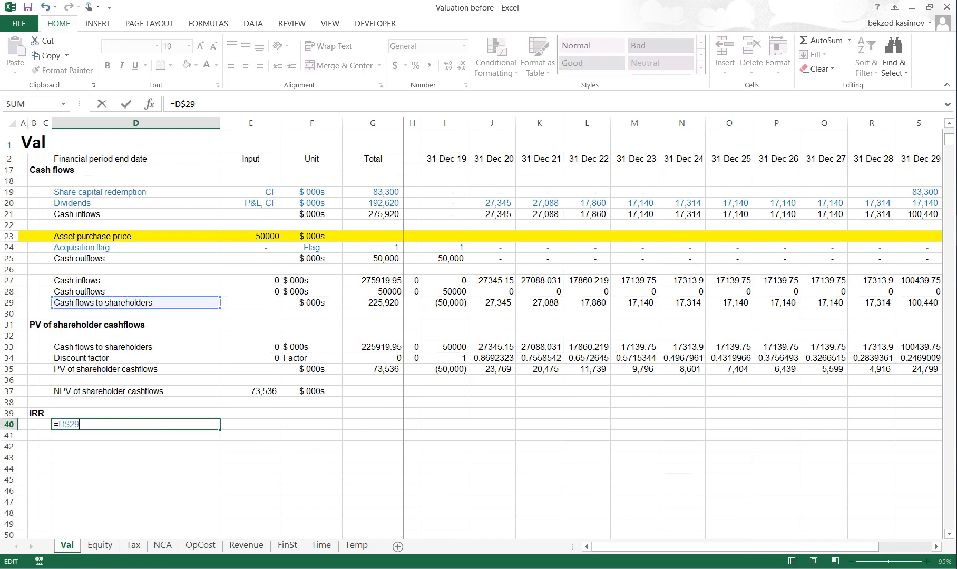
pyautogui.press('Return')
# - Copy the entire Financial period end date row from row 10 into row 41 of the IRR section
pyautogui.press('Up')
pyautogui.press('Up')
pyautogui.press('Up')
pyautogui.press('Up')
pyautogui.press('Up')
pyautogui.press('Up')
pyautogui.press('Up')
pyautogui.press('Up')
pyautogui.press('Up')
pyautogui.press('Up')
pyautogui.press('Up')
pyautogui.press('Up')
pyautogui.press('Up')
pyautogui.press('Up')
pyautogui.press('Up')
pyautogui.press('Up')
pyautogui.press('Up')
pyautogui.press('Up')
pyautogui.press('Up')
pyautogui.press('Up')
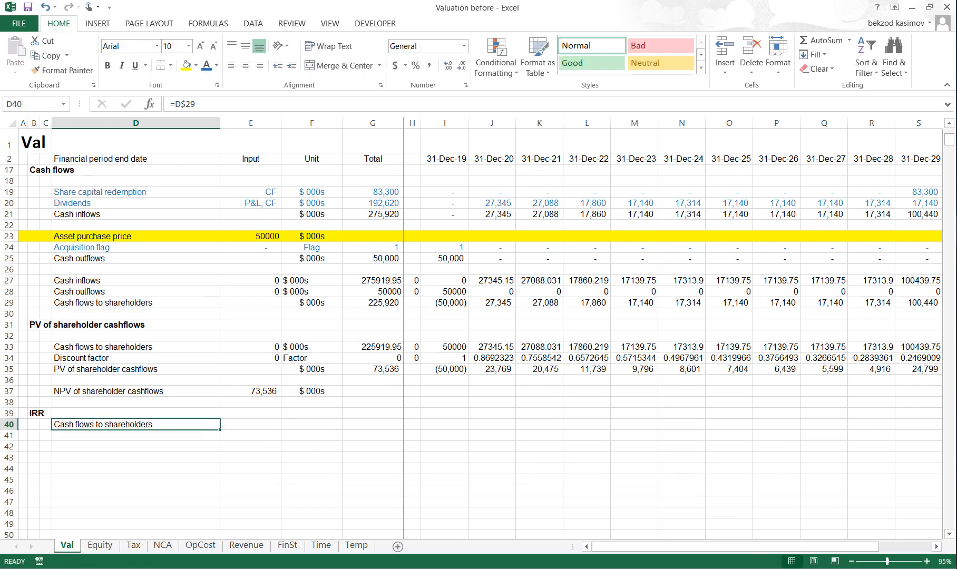
pyautogui.press('Up')
pyautogui.press('Up')
pyautogui.press('Up')
pyautogui.press('Up')
pyautogui.press('Up')
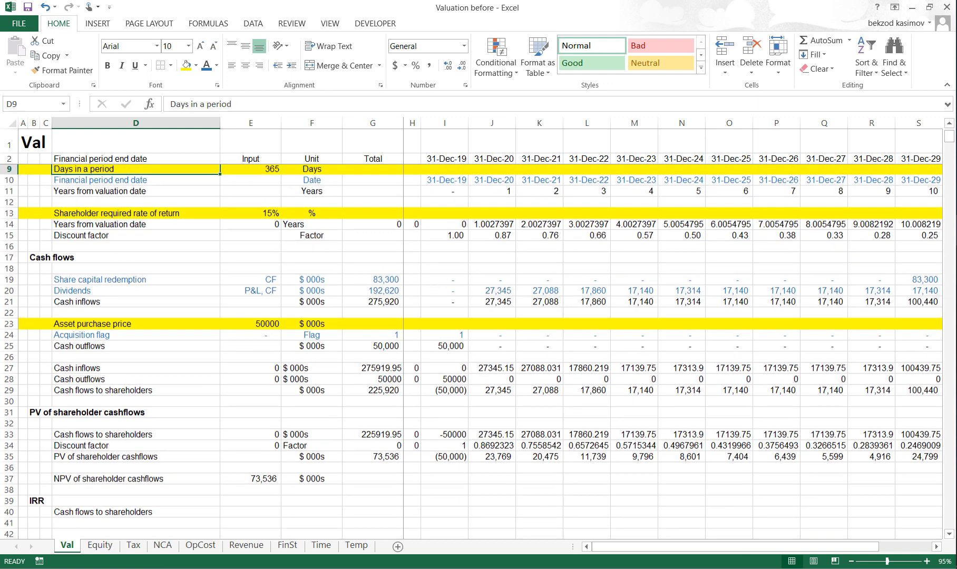
pyautogui.press('Down')
pyautogui.press('Down')
pyautogui.press('Down')
pyautogui.press('Down')
pyautogui.hotkey('shift', 'space')
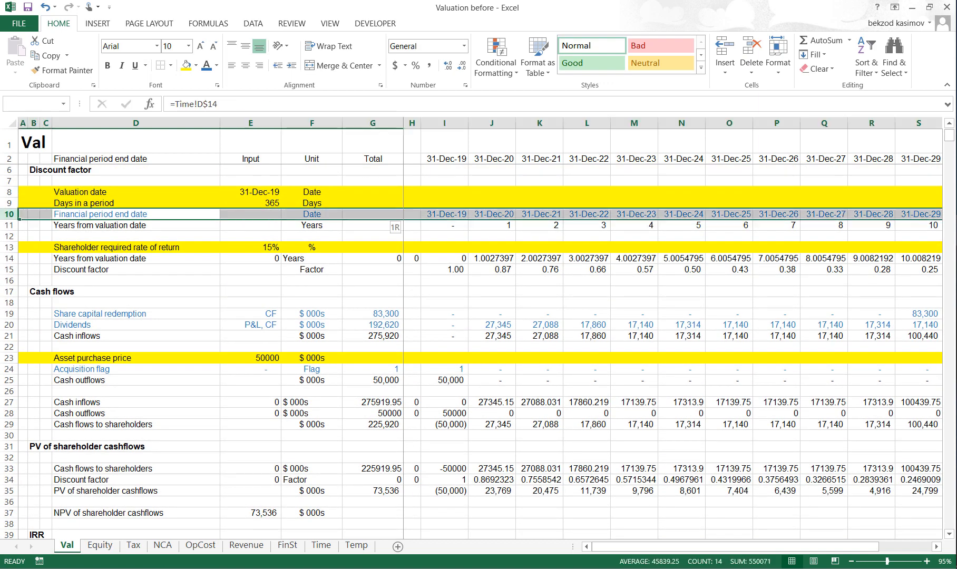
pyautogui.hotkey('ctrl', 'c')
pyautogui.press('Down')
pyautogui.press('Down')
pyautogui.press('Down')
pyautogui.press('Down')
pyautogui.press('Down')
pyautogui.press('Down')
pyautogui.press('Down')
pyautogui.press('Down')
pyautogui.press('Down')
pyautogui.press('Down')
pyautogui.press('Down')
pyautogui.press('Down')
pyautogui.press('Down')
pyautogui.press('Down')
pyautogui.press('Down')
pyautogui.press('Down')
pyautogui.press('Down')
pyautogui.press('Down')
pyautogui.press('Down')
pyautogui.press('Down')
pyautogui.press('Down')
pyautogui.press('Down')
pyautogui.press('Down')
pyautogui.press('Down')
pyautogui.press('Down')
pyautogui.press('Down')
pyautogui.press('Down')
pyautogui.press('Down')
pyautogui.press('Down')
pyautogui.press('Down')
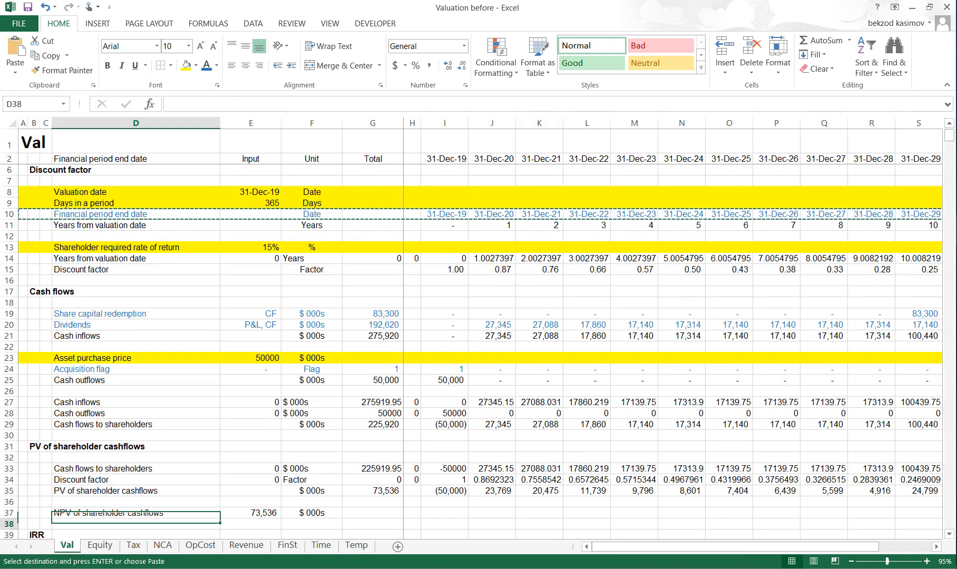
pyautogui.press('Up')
pyautogui.press('Up')
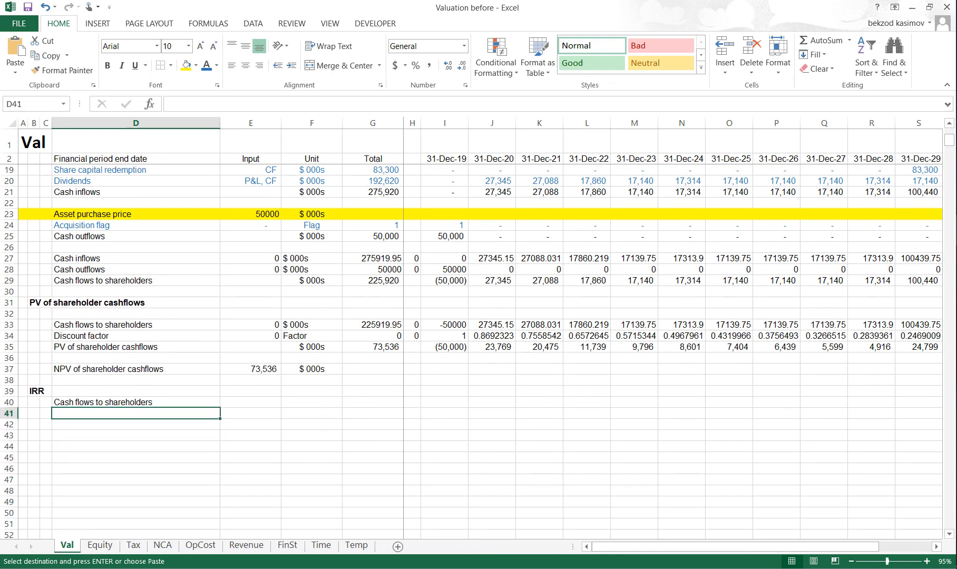
pyautogui.hotkey('shift', 'space')
pyautogui.hotkey('ctrl', 'v')
# - Copy the linked reference in D40 across the row to T40
pyautogui.press('Up')
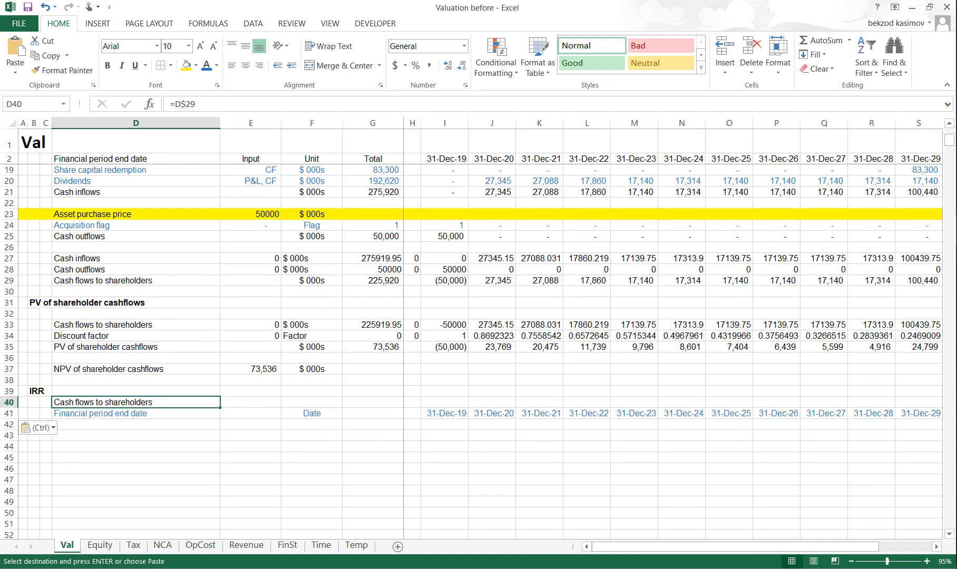
pyautogui.hotkey('ctrl', 'c')
pyautogui.hotkey('ctrl', 'shift', 'Right')
pyautogui.hotkey('ctrl', 'v')
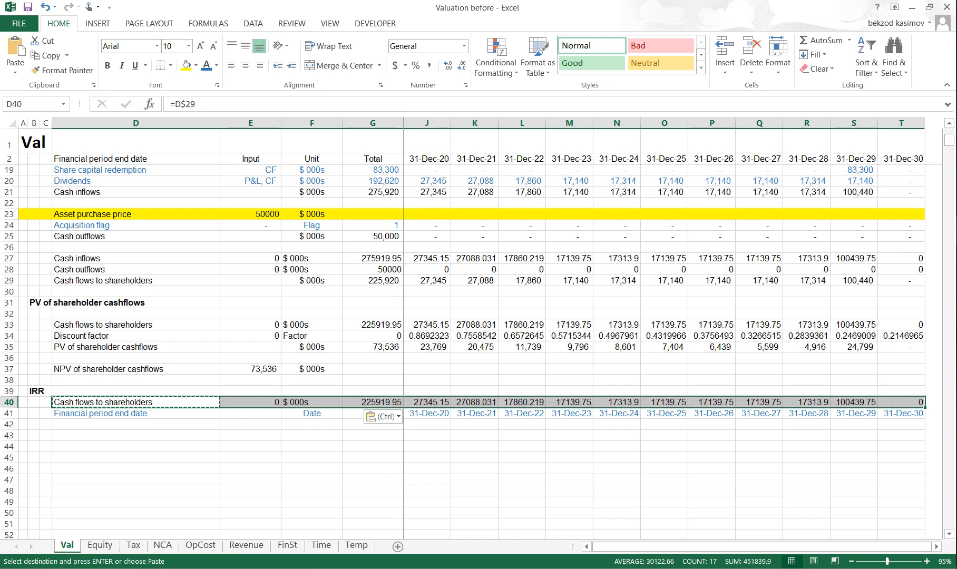
pyautogui.press('Escape')
# - Enter the row label "IRR" in D42 below the Financial period end date row
pyautogui.press('Down')
pyautogui.press('Down')
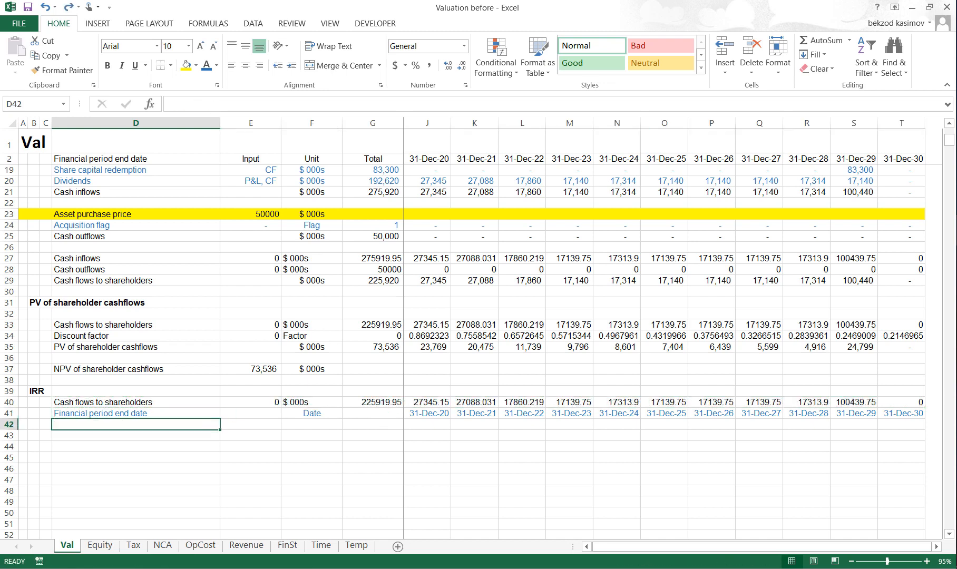
pyautogui.write('IRR')
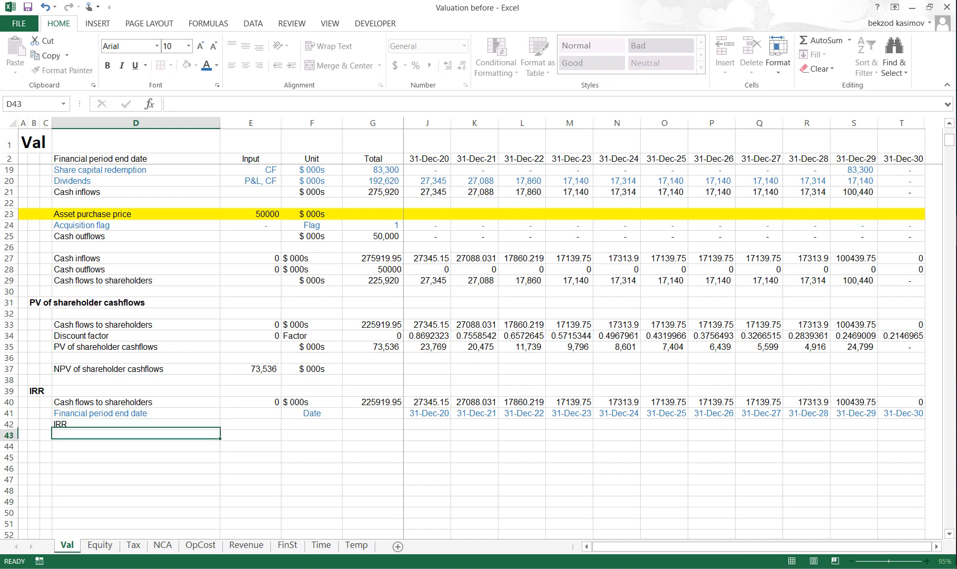
# - Calculate the IRR in E42 with =XIRR(I40:T40,I41:T41) and format the result as a percentage
pyautogui.press('Tab')
pyautogui.write('=')
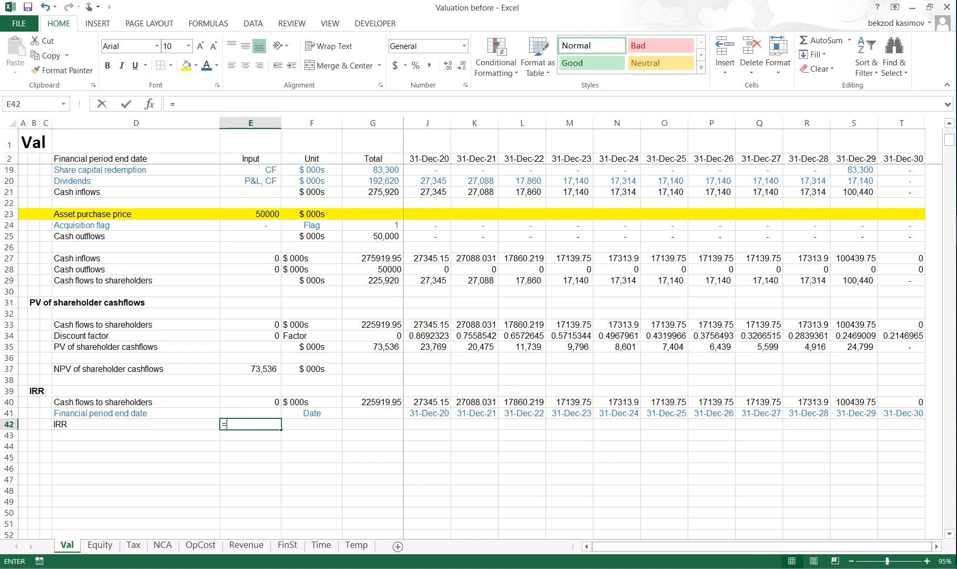
pyautogui.write('xirr')
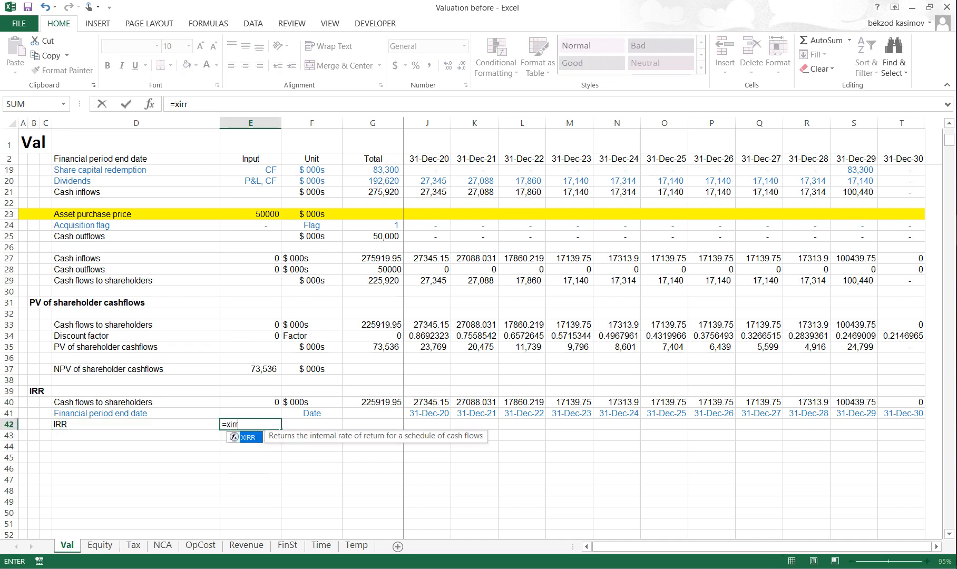
pyautogui.write('(')
pyautogui.press('Up')
pyautogui.press('Up')
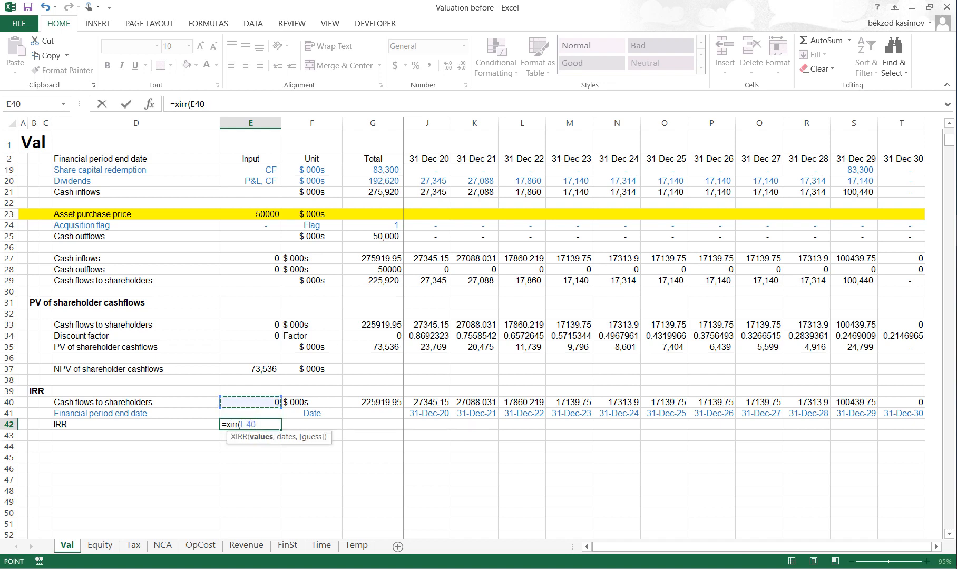
pyautogui.press('Right')
pyautogui.press('Right')
pyautogui.press('Right')
pyautogui.press('Right')
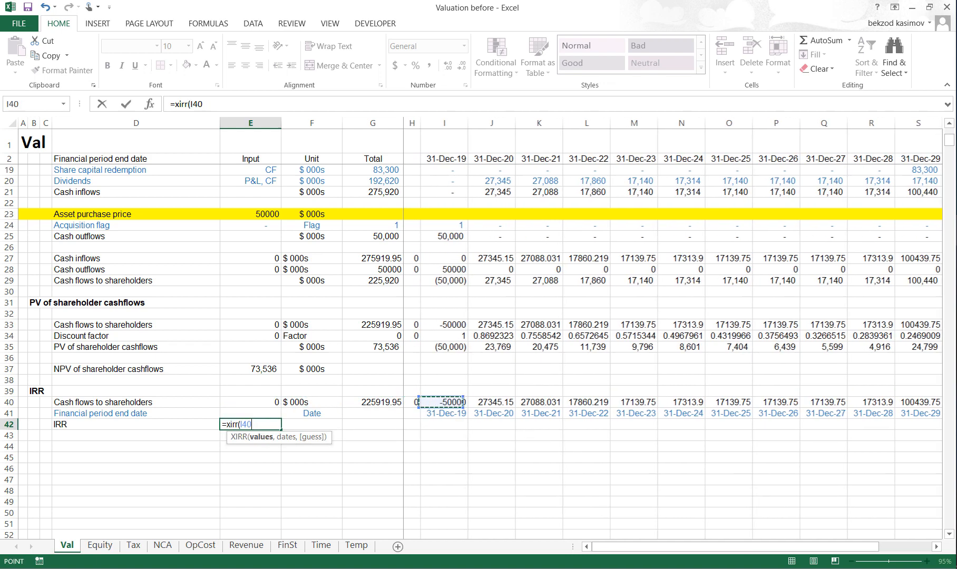
pyautogui.hotkey('ctrl', 'shift', 'Right')
pyautogui.write(',')
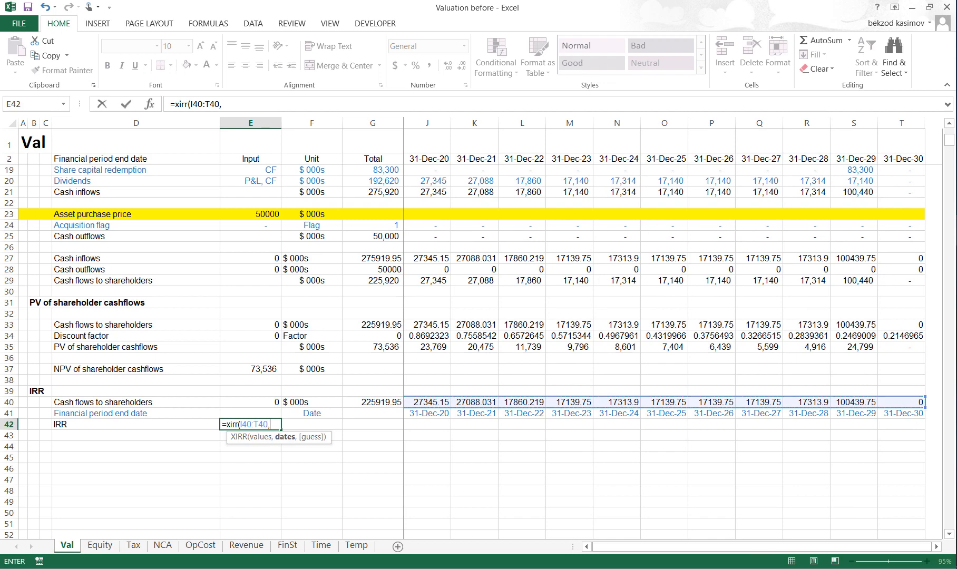
pyautogui.press('Up')
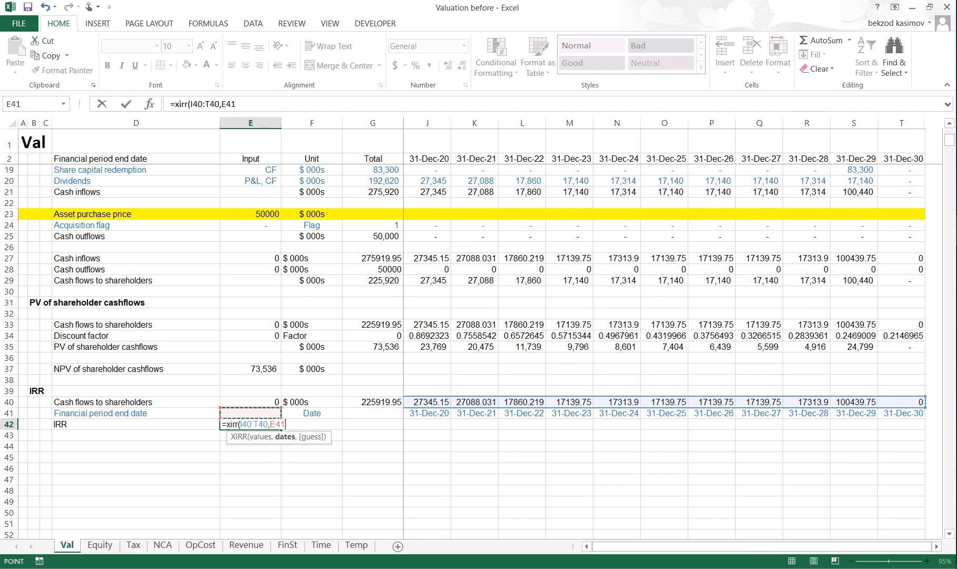
pyautogui.press('Right')
pyautogui.press('Right')
pyautogui.press('Right')
pyautogui.press('Right')
pyautogui.hotkey('ctrl', 'shift', 'Right')
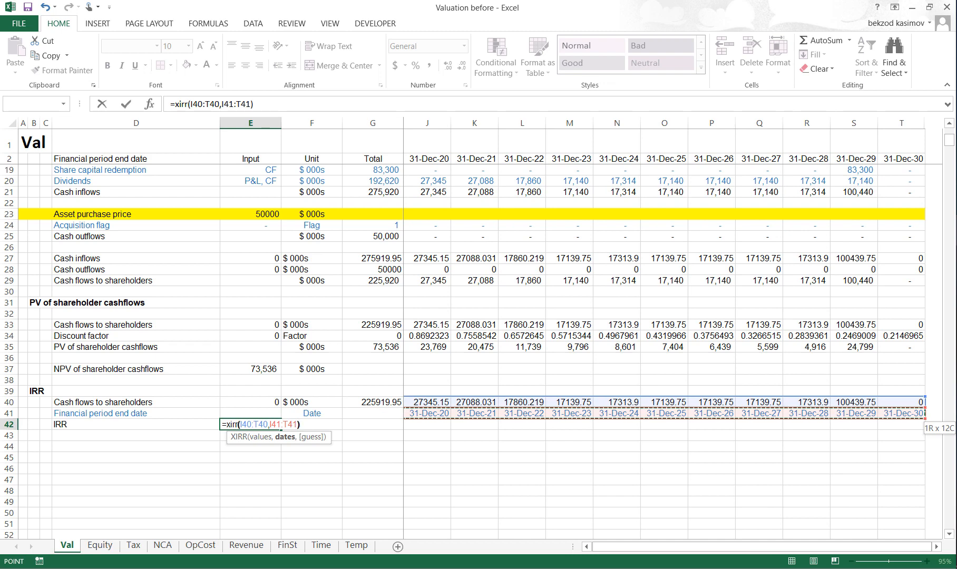
pyautogui.hotkey('ctrl', 'Return')
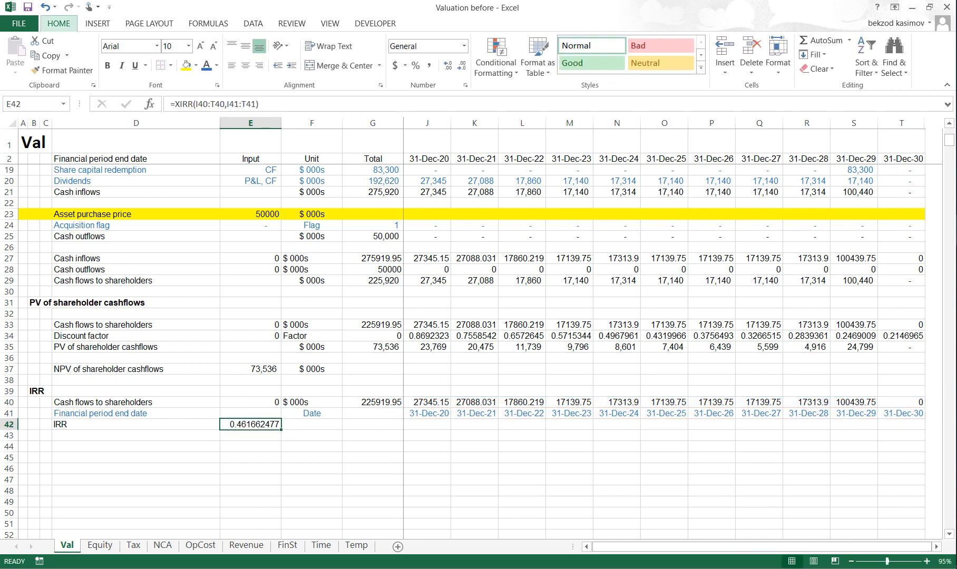
pyautogui.hotkey('ctrl', 'shift', '5')
# - Review the IRR row in row 42 together with the Asset purchase price row in row 23
pyautogui.hotkey('shift', 'space')
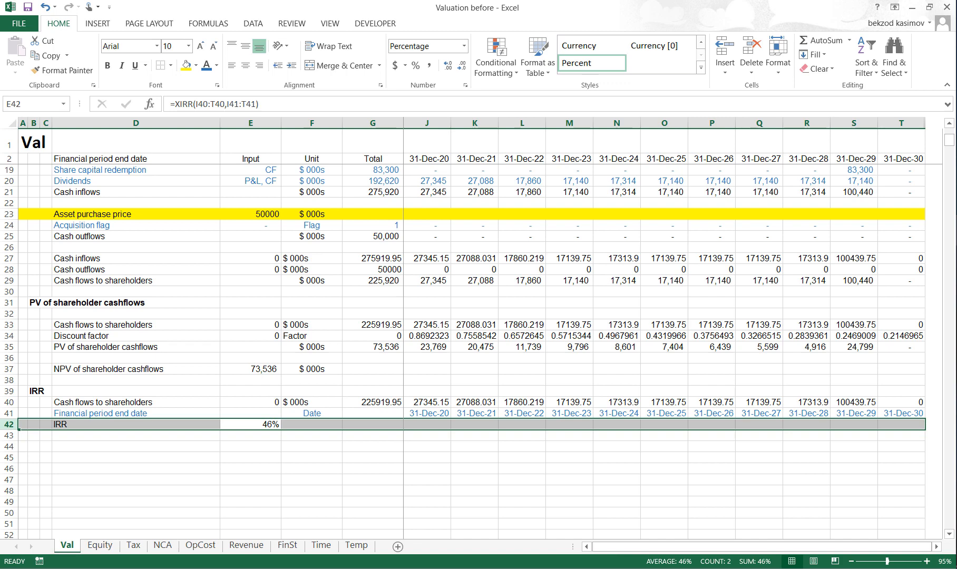
pyautogui.press('Up')
pyautogui.press('Up')
pyautogui.press('Up')
pyautogui.press('Up')
pyautogui.press('Up')
pyautogui.press('Up')
pyautogui.press('Up')
pyautogui.press('Up')
pyautogui.press('Up')
pyautogui.press('Up')
pyautogui.press('Up')
pyautogui.press('Up')
pyautogui.press('Up')
pyautogui.press('Up')
pyautogui.press('Up')
pyautogui.press('Up')
pyautogui.press('Up')
pyautogui.press('Up')
pyautogui.press('Up')
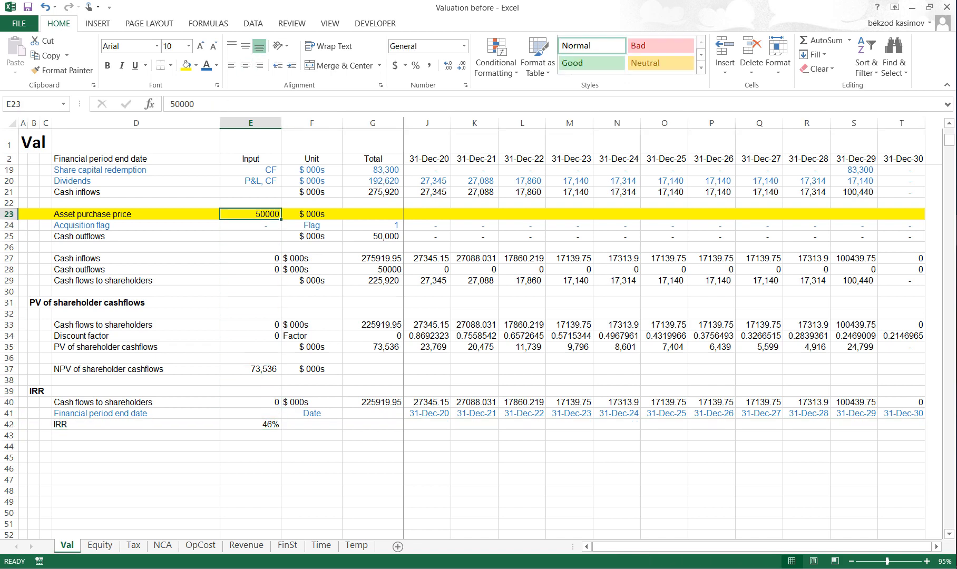
pyautogui.hotkey('shift', 'space')
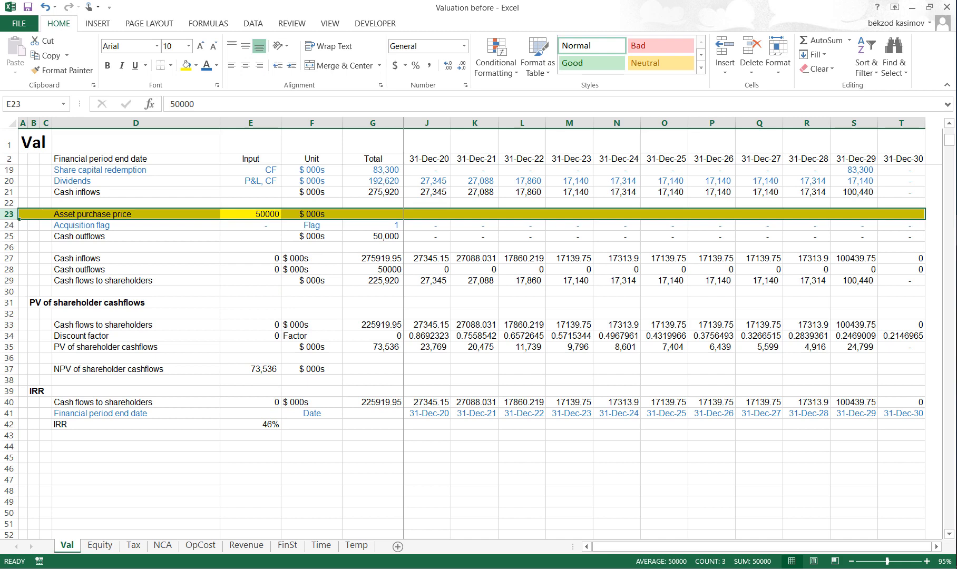
pyautogui.press('Down')
pyautogui.press('Down')
pyautogui.press('Down')
pyautogui.press('Down')
pyautogui.press('Down')
pyautogui.press('Down')
pyautogui.press('Down')
pyautogui.press('Down')
pyautogui.press('Down')
pyautogui.press('Down')
pyautogui.press('Down')
pyautogui.press('Down')
pyautogui.press('Down')
pyautogui.press('Down')
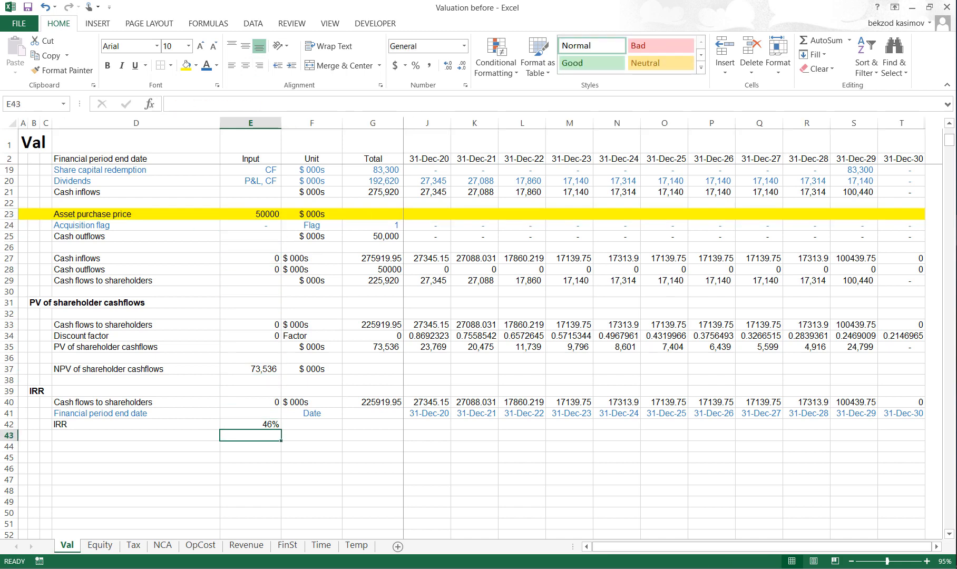
pyautogui.press('Up')
pyautogui.hotkey('shift', 'space')
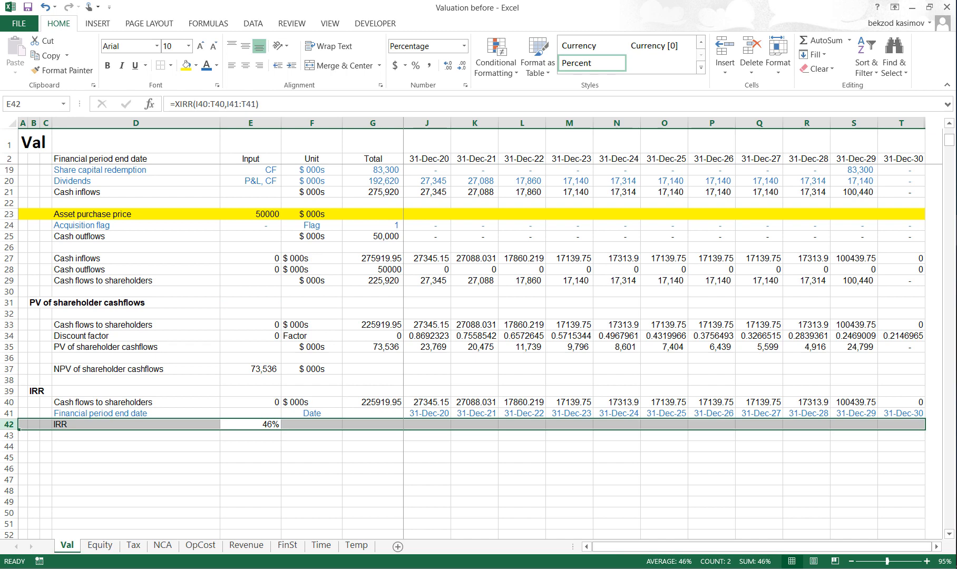
pyautogui.press('Up')
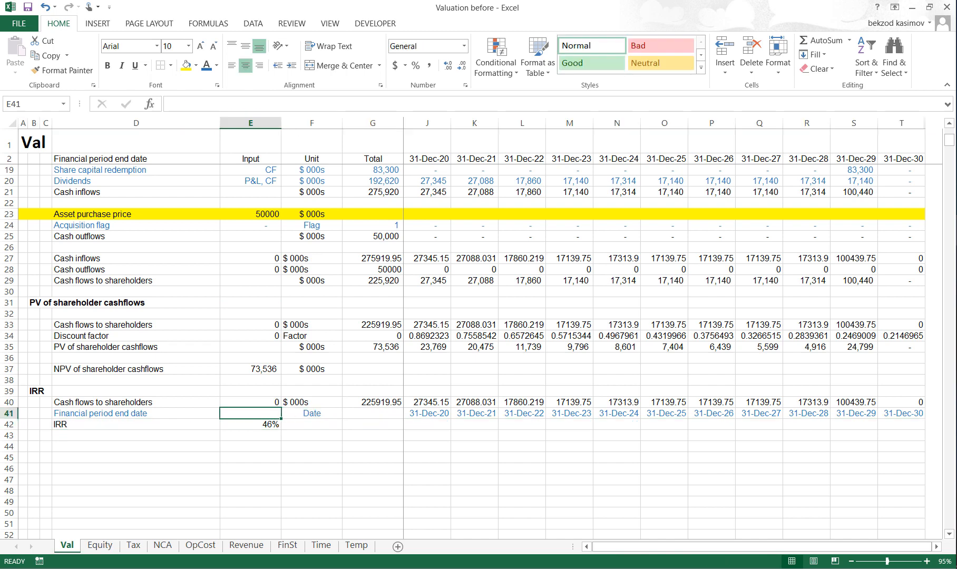
# - Copy the entire Cash inflows row in row 21 as the formatting source
pyautogui.press('Right')
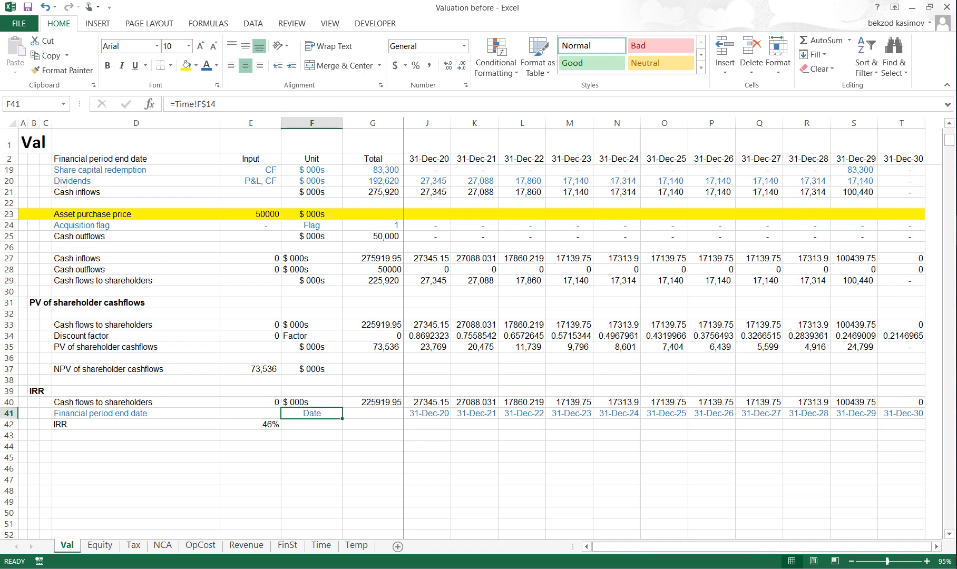
pyautogui.press('Up')
pyautogui.press('Up')
pyautogui.press('Up')
pyautogui.press('Up')
pyautogui.press('Up')
pyautogui.press('Up')
pyautogui.press('Up')
pyautogui.press('Up')
pyautogui.press('Up')
pyautogui.press('Up')
pyautogui.press('Up')
pyautogui.press('Up')
pyautogui.press('Up')
pyautogui.press('Up')
pyautogui.press('Up')
pyautogui.press('Up')
pyautogui.press('Up')
pyautogui.press('Up')
pyautogui.press('Up')
pyautogui.press('Up')
pyautogui.press('Up')
pyautogui.press('Up')
pyautogui.press('Up')
pyautogui.press('Up')
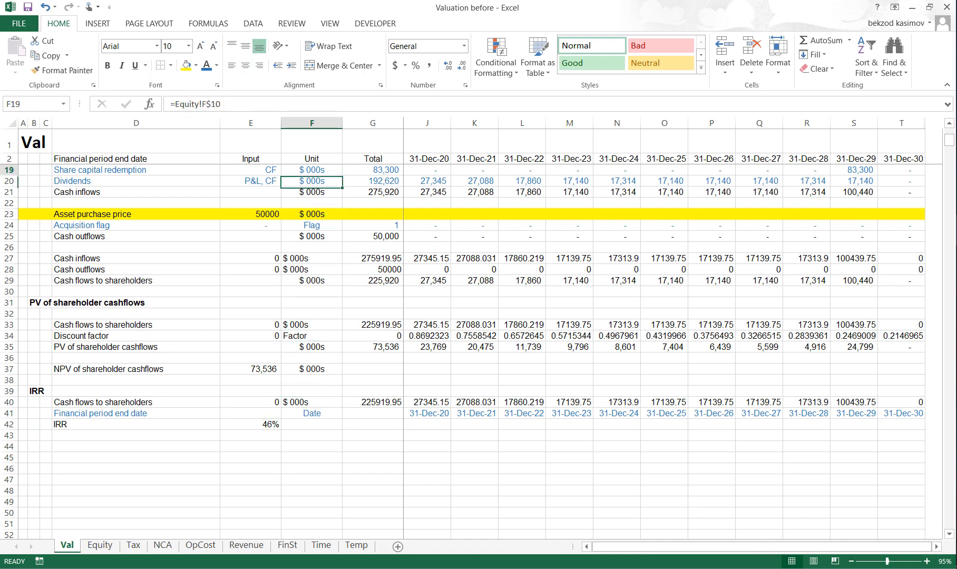
pyautogui.press('Down')
pyautogui.press('Down')
pyautogui.press('Down')
pyautogui.press('Down')
pyautogui.press('Down')
# - Paste only the formats of the copied row onto rows 27 to 29, Cash inflows through Cash flows to shareholders
pyautogui.press('Down')
pyautogui.press('Down')
pyautogui.press('Down')
pyautogui.hotkey('shift', 'space')
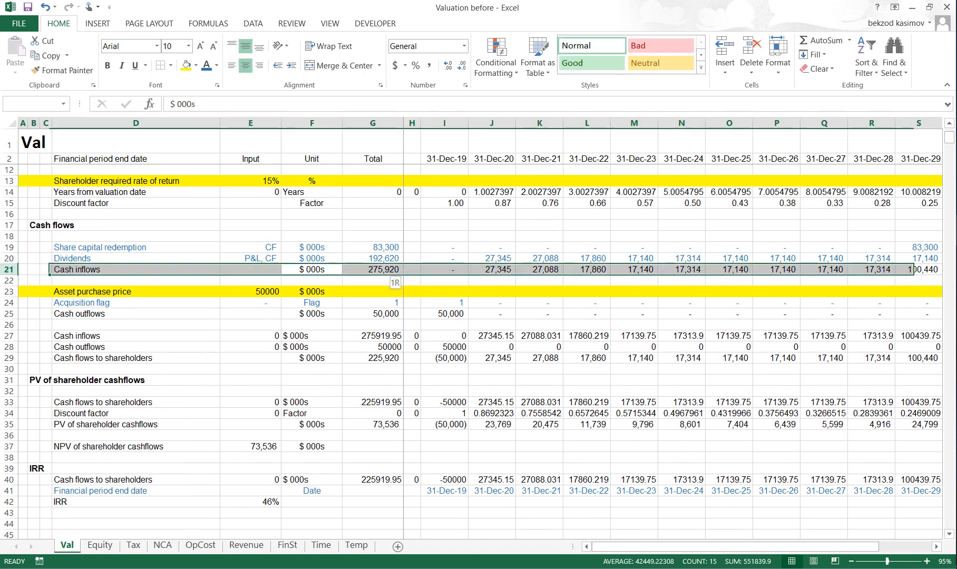
pyautogui.hotkey('ctrl', 'c')
pyautogui.press('Down')
pyautogui.press('Down')
pyautogui.press('Down')
pyautogui.press('Down')
pyautogui.press('Down')
pyautogui.press('Down')
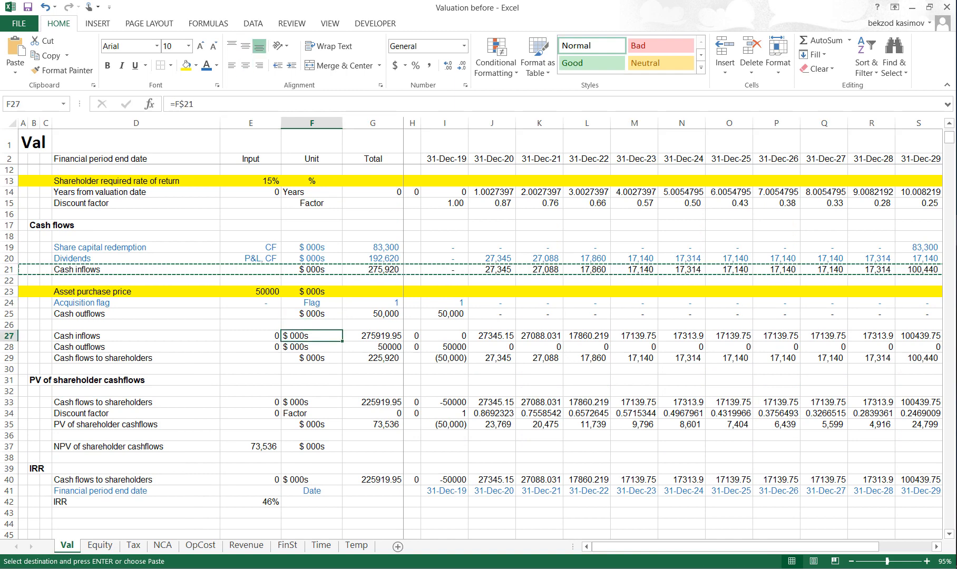
pyautogui.hotkey('shift', 'space')
pyautogui.hotkey('shift', 'Down')
pyautogui.hotkey('shift', 'Down')
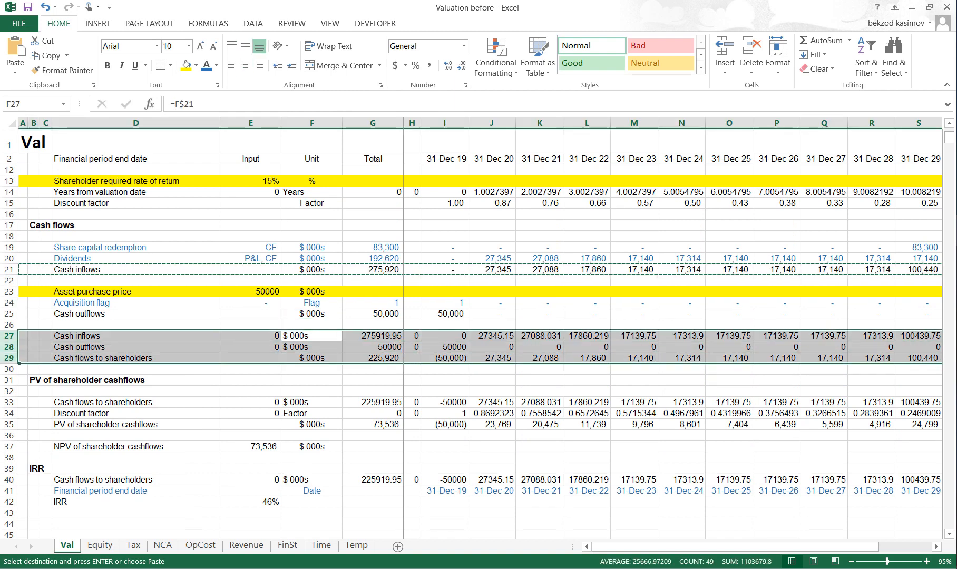
pyautogui.hotkey('ctrl', 'alt', 'v')
pyautogui.press('t')
pyautogui.press('Return')
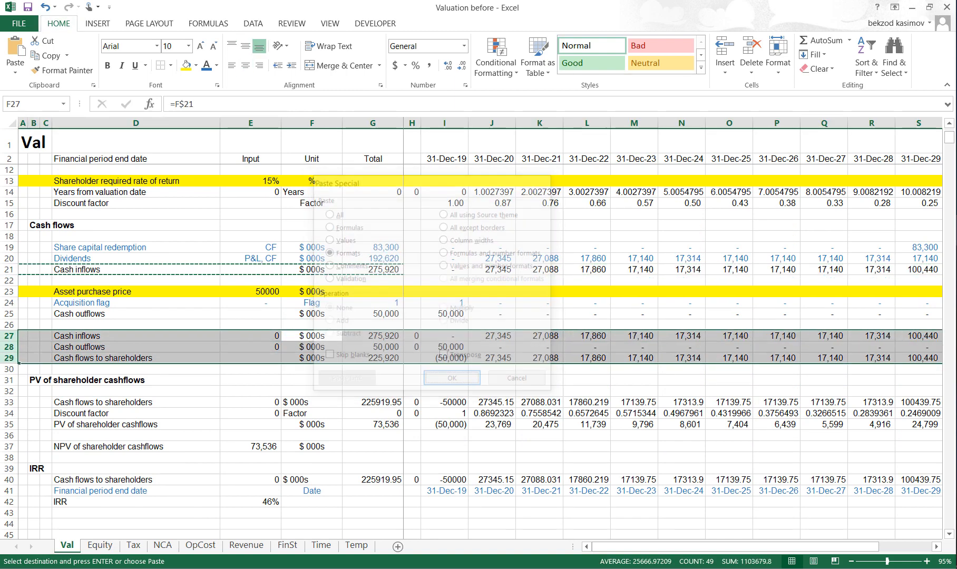
# - Paste only the formats of the copied row onto rows 33 to 35 of the PV of shareholder cashflows section
pyautogui.press('Down')
pyautogui.press('Down')
pyautogui.press('Down')
pyautogui.press('Down')
pyautogui.press('Down')
pyautogui.press('Down')
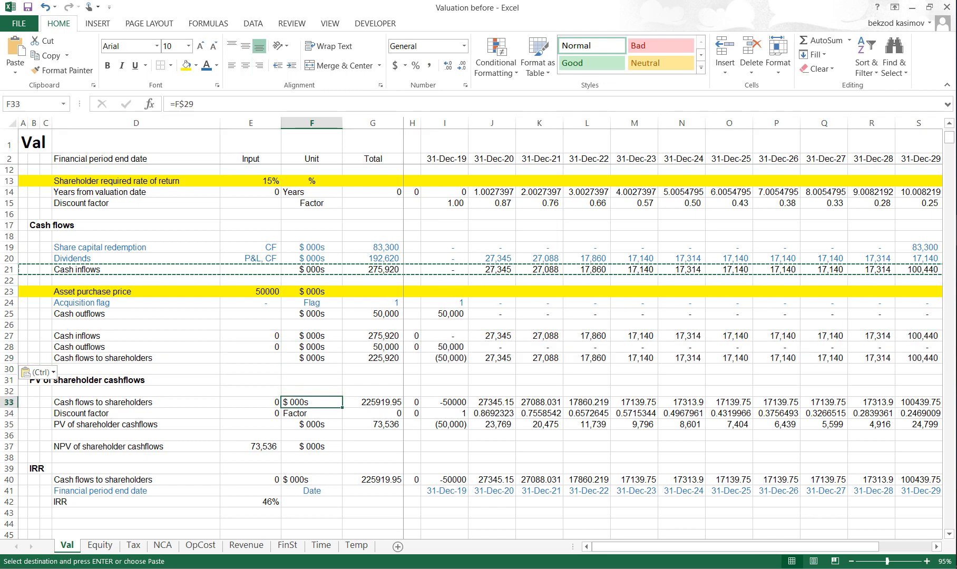
pyautogui.hotkey('shift', 'space')
pyautogui.hotkey('shift', 'Down')
pyautogui.hotkey('shift', 'Down')
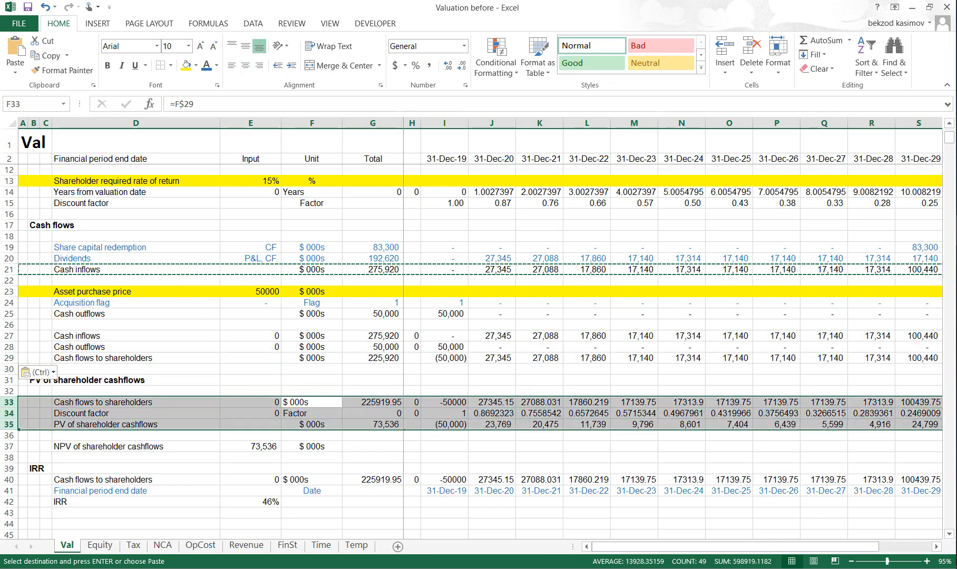
pyautogui.hotkey('ctrl', 'alt', 'v')
pyautogui.press('v')
pyautogui.press('t')
pyautogui.press('Return')
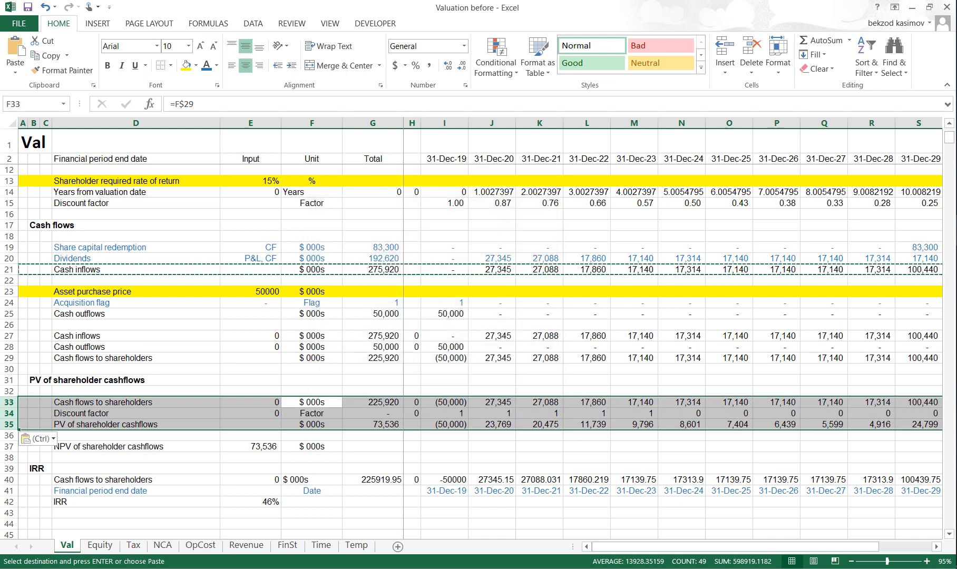
# - Paste only the formats of the copied row onto the Cash flows to shareholders row 40 in the IRR section
pyautogui.press('Down')
pyautogui.press('Down')
pyautogui.press('Down')
pyautogui.press('Down')
pyautogui.press('Down')
pyautogui.press('Down')
pyautogui.press('Down')
pyautogui.hotkey('shift', 'space')
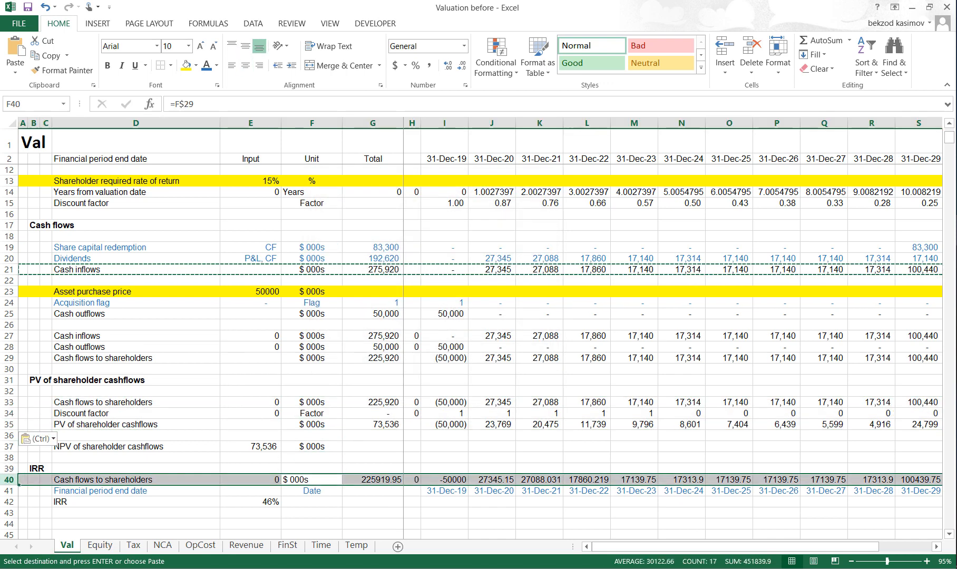
pyautogui.hotkey('ctrl', 'alt', 'v')
pyautogui.press('t')
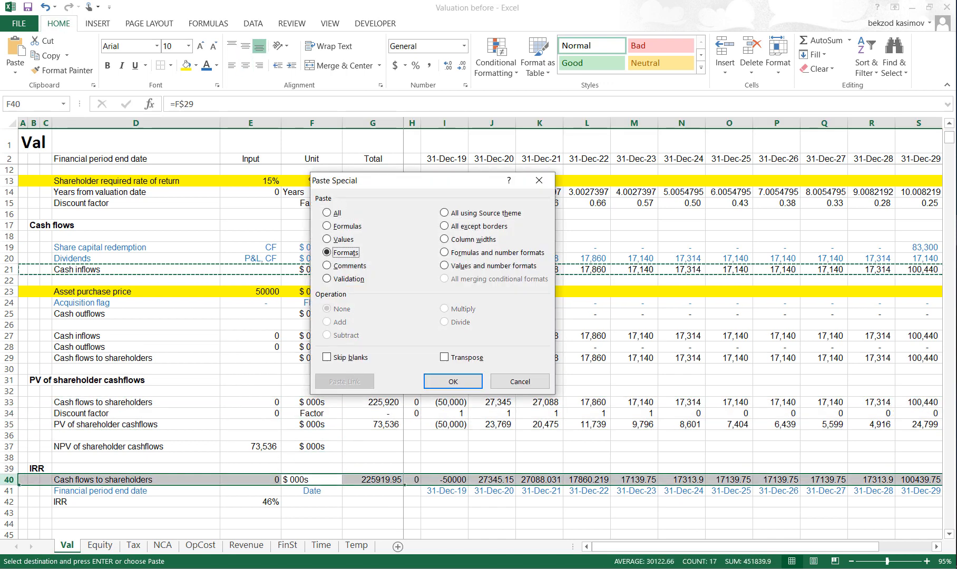
pyautogui.press('Return')
# - Clear the contents of the entire column H
pyautogui.press('Down')
pyautogui.press('Right')
pyautogui.press('Right')
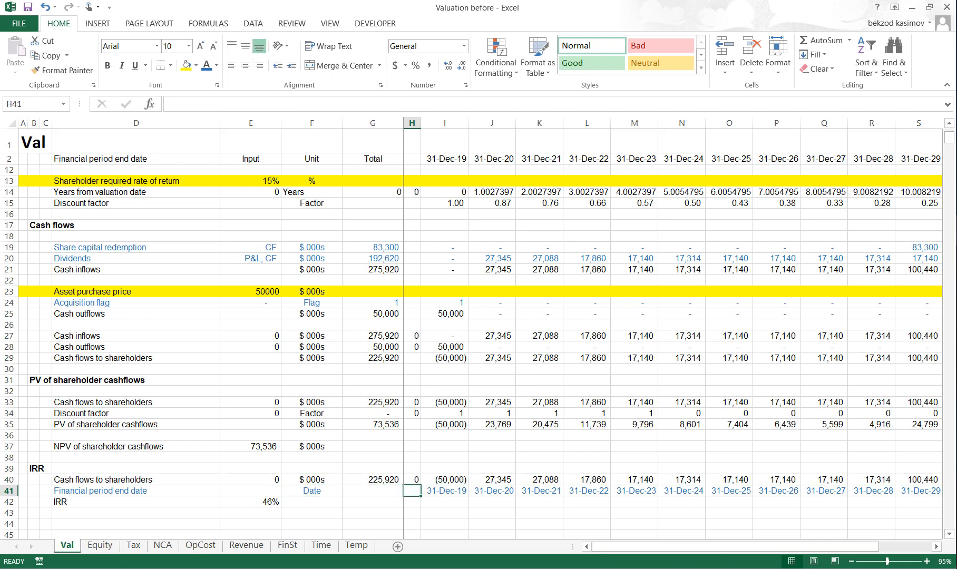
pyautogui.hotkey('ctrl', 'space')
pyautogui.press('Delete')
# - Clear the redundant linked cells E40, E34, G34 and E33 in the IRR and PV of shareholder cashflows sections
pyautogui.press('Left')
pyautogui.press('Left')
pyautogui.press('Left')
pyautogui.press('Up')
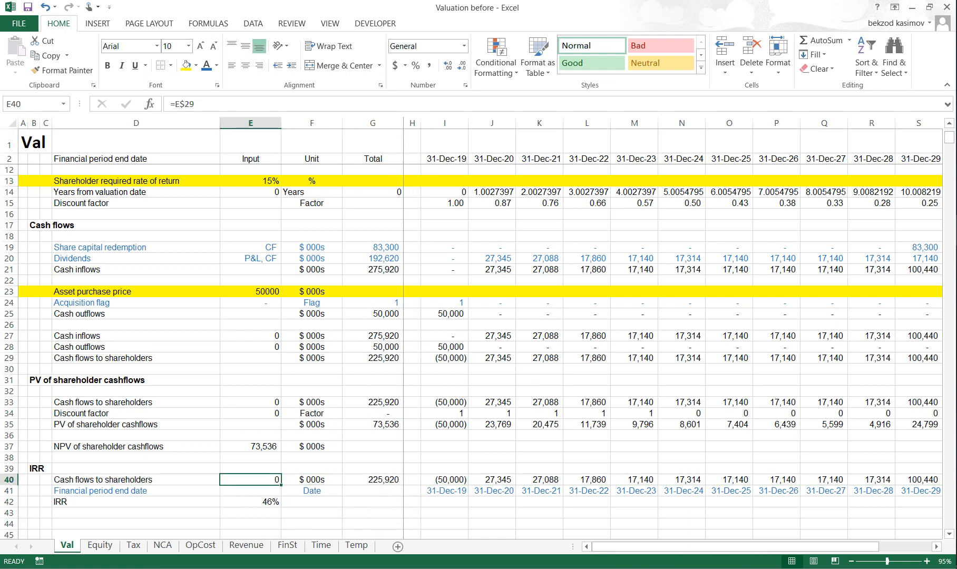
pyautogui.press('Delete')
pyautogui.press('Up')
pyautogui.press('Up')
pyautogui.press('Up')
pyautogui.press('Up')
pyautogui.press('Up')
pyautogui.press('Up')
pyautogui.press('Up')
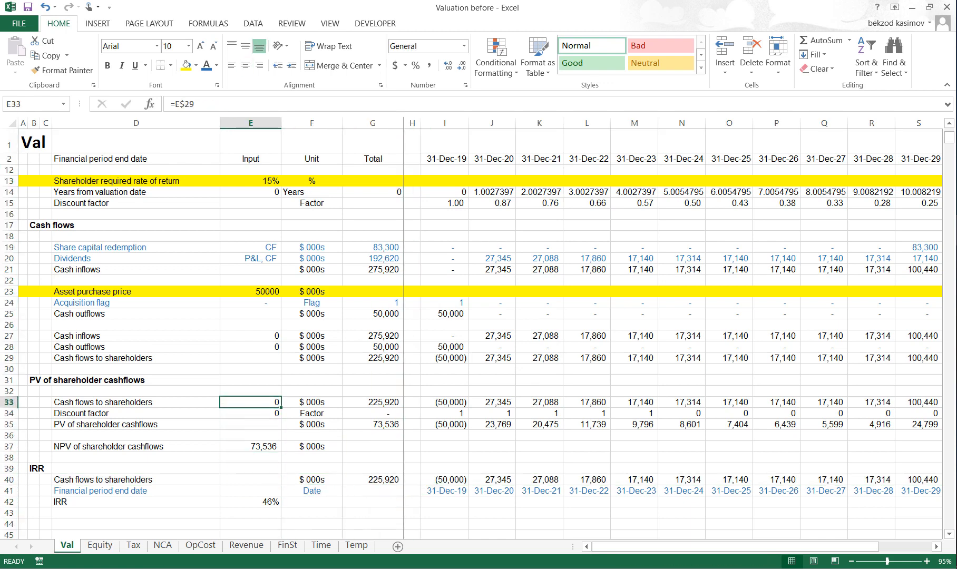
pyautogui.press('Down')
pyautogui.press('Delete')
pyautogui.press('Right')
pyautogui.press('Right')
pyautogui.press('Delete')
pyautogui.press('Left')
pyautogui.press('Left')
pyautogui.press('Up')
pyautogui.press('Delete')
# - Clear the redundant linked cells E28, E27 and E24 in the Cash flows section
pyautogui.press('Up')
pyautogui.press('Up')
pyautogui.press('Up')
pyautogui.press('Up')
pyautogui.press('Up')
pyautogui.press('Delete')
pyautogui.press('Up')
pyautogui.press('Up')
pyautogui.press('Down')
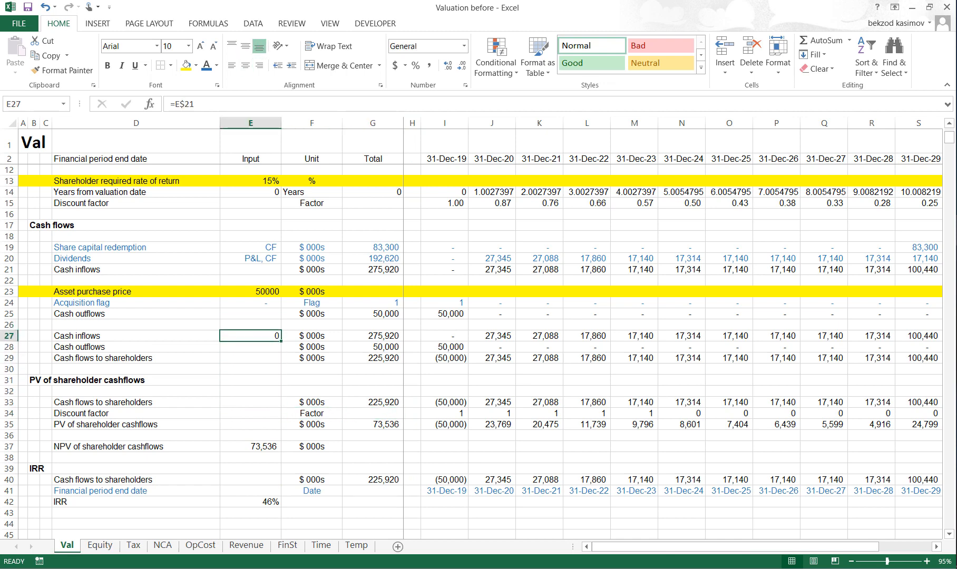
pyautogui.press('Delete')
pyautogui.press('Up')
pyautogui.press('Up')
pyautogui.press('Up')
pyautogui.press('Delete')
# - Clear the Total cell G14 in the Years from valuation date row
pyautogui.press('Up')
pyautogui.press('Right')
pyautogui.press('Right')
pyautogui.press('Right')
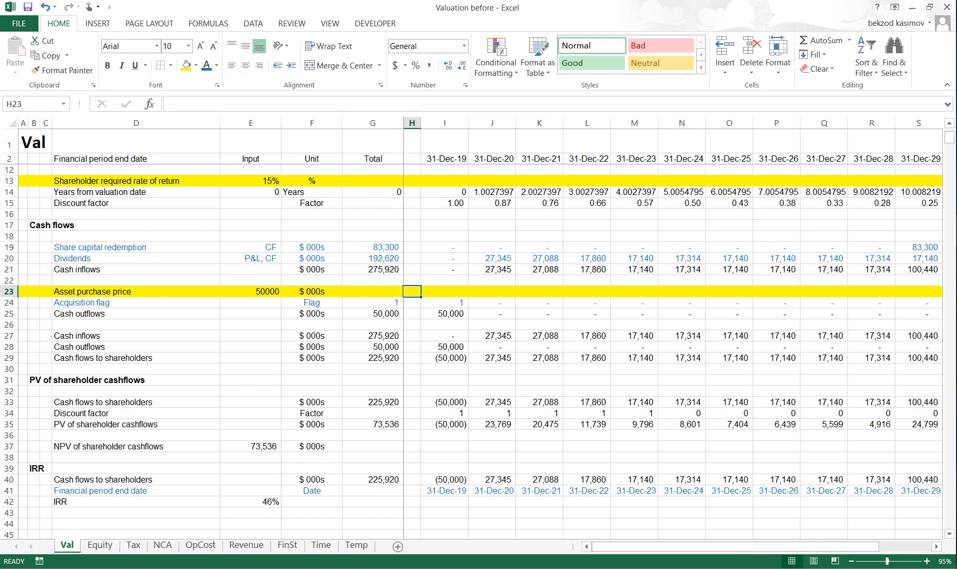
pyautogui.press('Up')
pyautogui.press('Up')
pyautogui.press('Up')
pyautogui.press('Up')
pyautogui.press('Up')
pyautogui.press('Up')
pyautogui.press('Up')
pyautogui.press('Up')
pyautogui.press('Left')
pyautogui.press('Up')
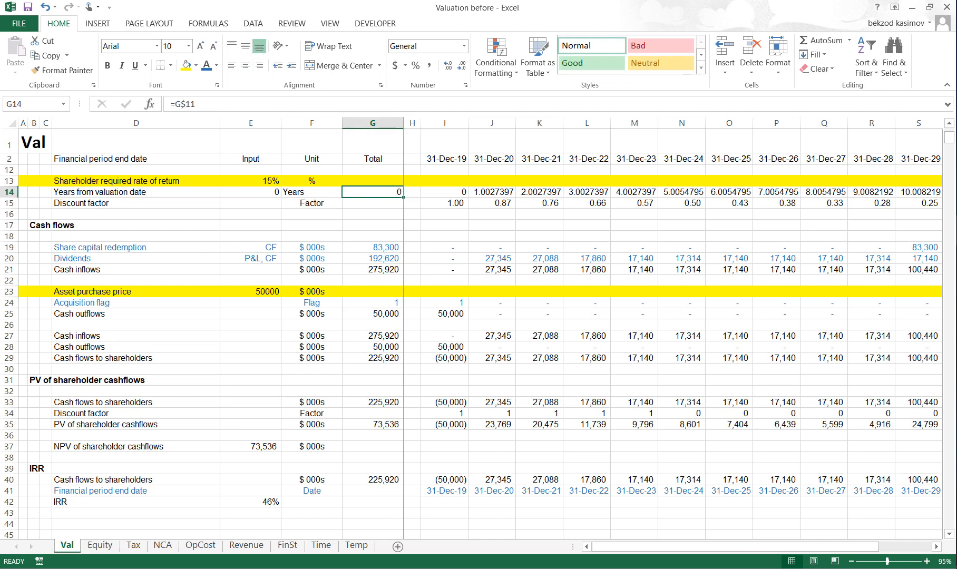
pyautogui.press('Delete')
# - Copy the Cash inflows row 21 and paste only its formats onto the Years from valuation date row 14
pyautogui.press('Down')
pyautogui.press('Down')
pyautogui.press('Down')
pyautogui.press('Down')
pyautogui.press('Down')
pyautogui.press('Down')
pyautogui.press('Down')
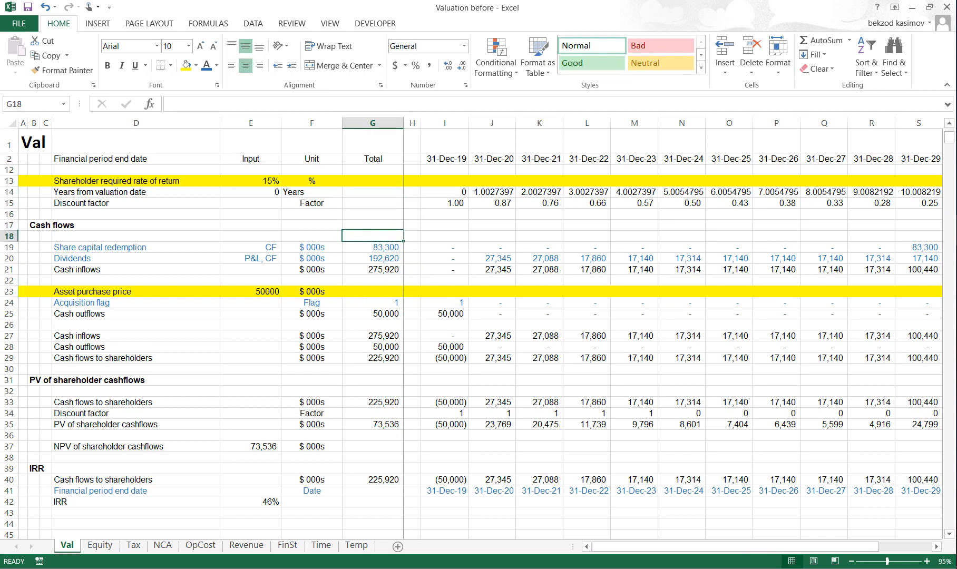
pyautogui.hotkey('shift', 'space')
pyautogui.hotkey('ctrl', 'c')
pyautogui.press('Up')
pyautogui.press('Up')
pyautogui.press('Up')
pyautogui.press('Up')
pyautogui.press('Up')
pyautogui.press('Up')
pyautogui.press('Up')
pyautogui.press('Up')
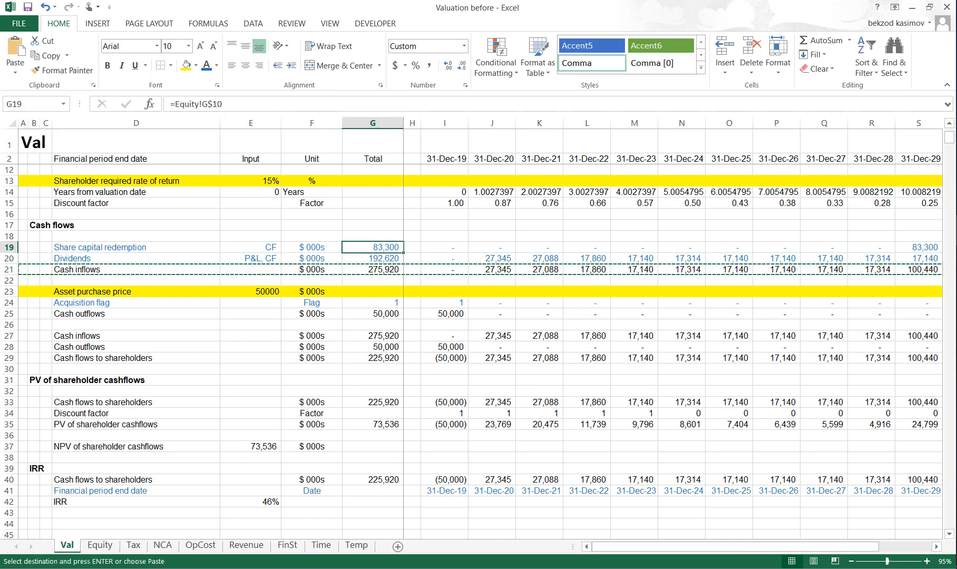
pyautogui.press('Down')
pyautogui.hotkey('shift', 'space')
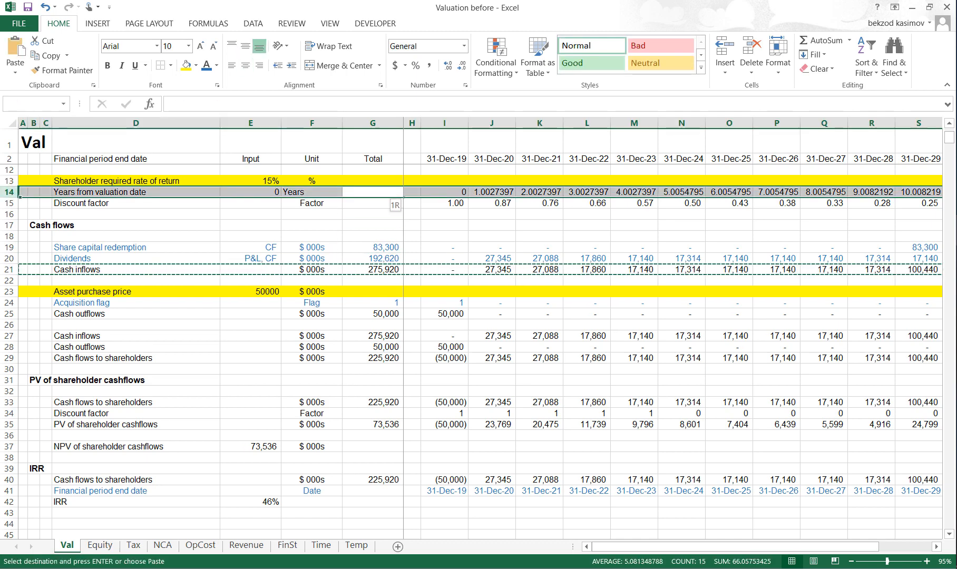
pyautogui.press('alt')
pyautogui.press('e')
pyautogui.press('s')
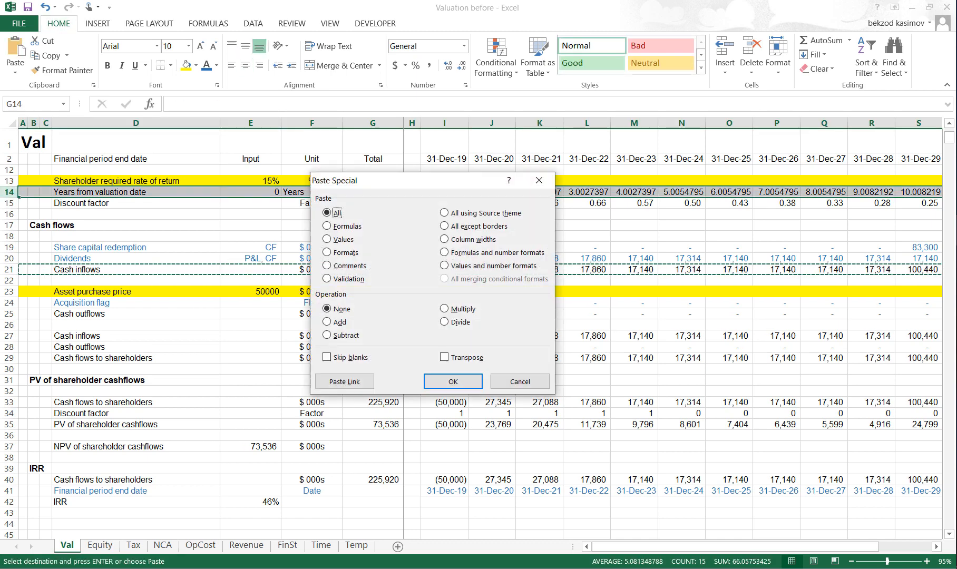
pyautogui.press('t')
pyautogui.press('Return')
pyautogui.press('Escape')
# - Review the Val sheet from the Discount factor section through to the IRR row
pyautogui.press('Down')
pyautogui.press('Up')
pyautogui.press('Up')
pyautogui.press('Up')
pyautogui.press('Up')
pyautogui.press('Up')
pyautogui.press('Up')
pyautogui.press('Up')
pyautogui.press('Up')
pyautogui.press('Up')
pyautogui.press('Up')
pyautogui.press('Up')
pyautogui.press('Up')
pyautogui.press('Up')
pyautogui.press('Up')
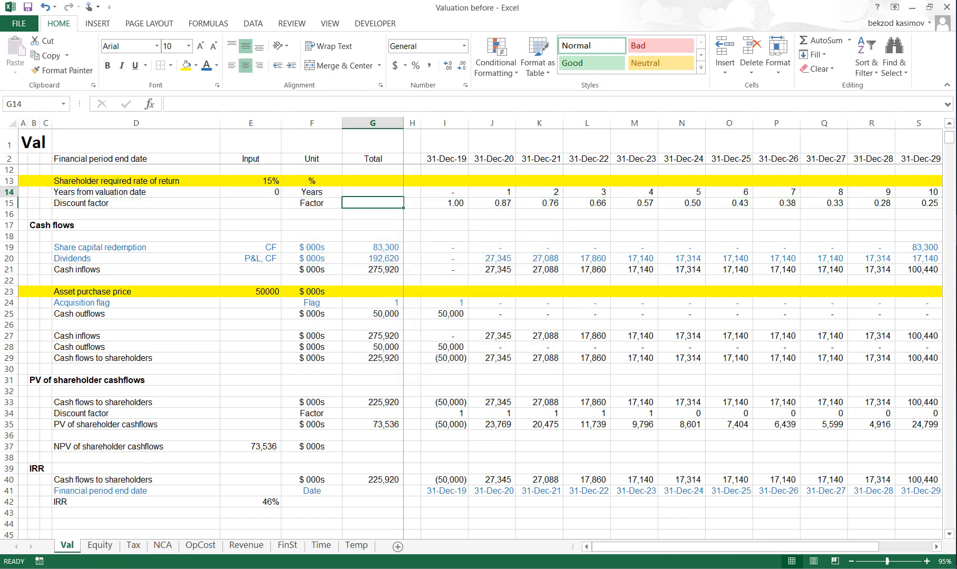
pyautogui.press('Down')
pyautogui.press('Down')
pyautogui.press('Down')
pyautogui.press('Down')
pyautogui.press('Down')
pyautogui.press('Down')
pyautogui.press('Down')
pyautogui.press('Down')
pyautogui.press('Down')
pyautogui.press('Down')
pyautogui.press('Down')
pyautogui.press('Down')
pyautogui.press('Down')
pyautogui.press('Down')
pyautogui.press('Down')
pyautogui.press('Down')
pyautogui.press('Down')
pyautogui.press('Down')
pyautogui.press('Down')
pyautogui.press('Down')
pyautogui.press('Down')
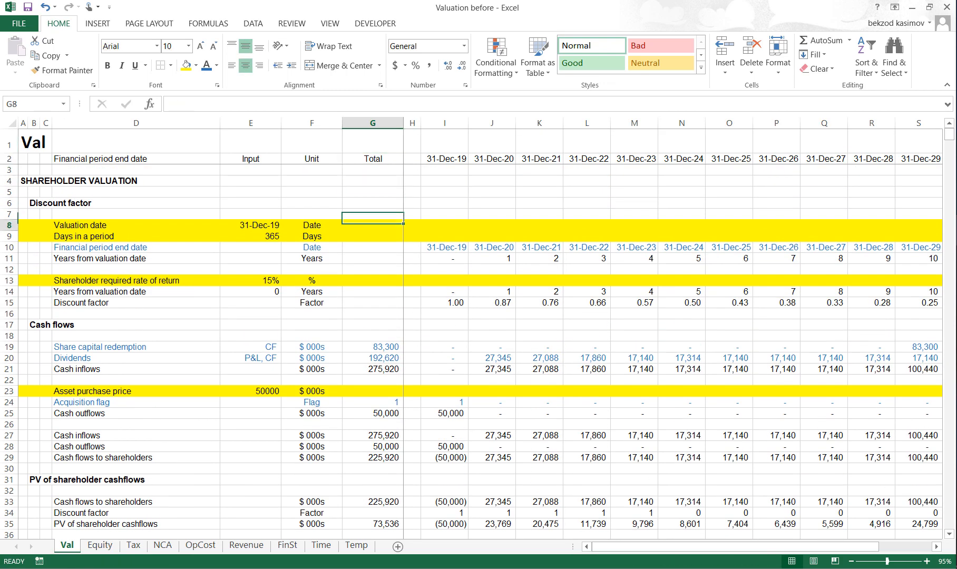
pyautogui.press('Up')
pyautogui.press('Up')
pyautogui.press('Up')
pyautogui.press('Up')
pyautogui.press('Up')
pyautogui.press('Up')
pyautogui.press('Up')
pyautogui.press('Up')
pyautogui.press('Up')
pyautogui.press('Up')
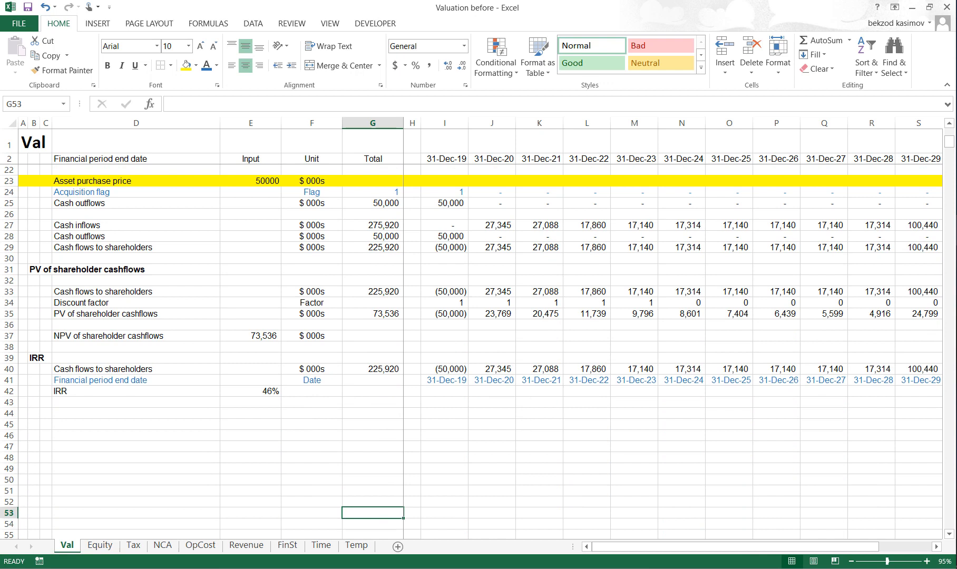
pyautogui.press('Left')
pyautogui.press('Up')
pyautogui.press('Left')
pyautogui.press('Up')
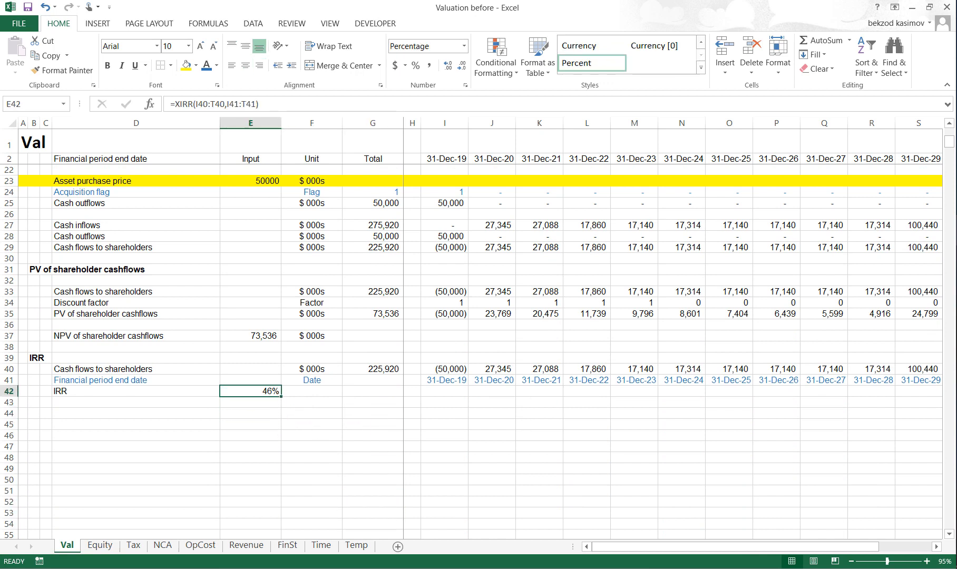
pyautogui.hotkey('shift', 'space')
pyautogui.press('Up')
pyautogui.press('Up')
pyautogui.press('Up')
pyautogui.press('Up')
pyautogui.press('Up')
pyautogui.press('Up')
pyautogui.press('Up')
pyautogui.press('Up')
pyautogui.press('Up')
pyautogui.press('Up')
pyautogui.press('Up')
pyautogui.press('Up')
pyautogui.press('Up')
pyautogui.press('Up')
pyautogui.press('Up')
pyautogui.press('Up')
pyautogui.press('Up')
pyautogui.press('Up')
pyautogui.press('Up')
pyautogui.press('Up')
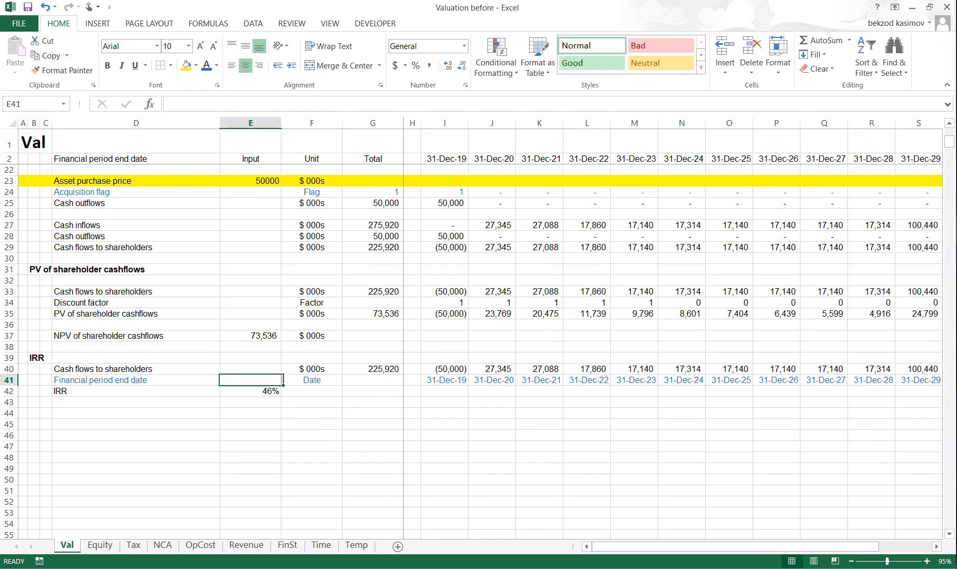
pyautogui.press('Down')
pyautogui.press('Down')
pyautogui.press('Down')
pyautogui.press('Down')
pyautogui.press('Down')
pyautogui.press('Down')
pyautogui.press('Down')
pyautogui.press('Down')
pyautogui.press('Down')
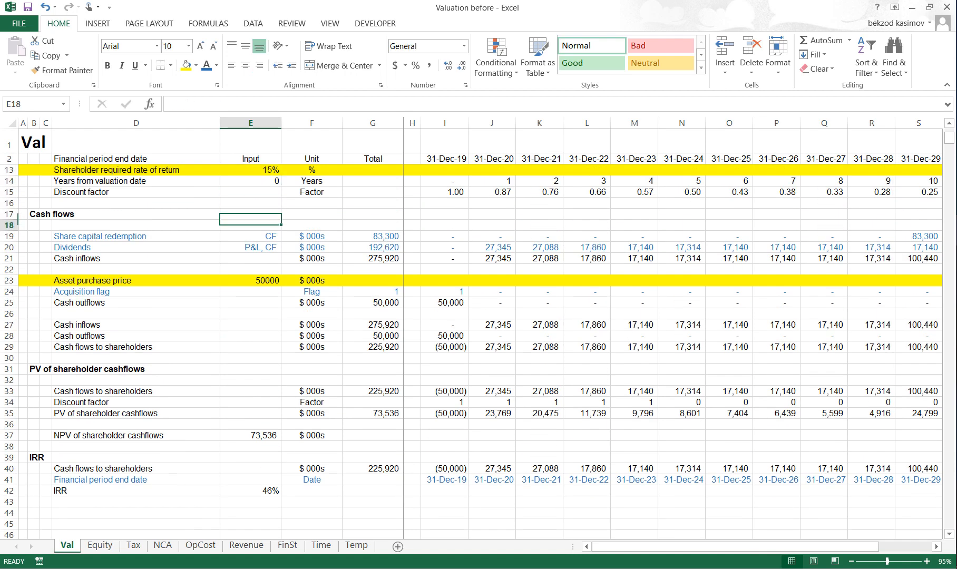
# - Rename the Asset purchase price label in D23 to "Max asset purchase price"
pyautogui.press('Left')
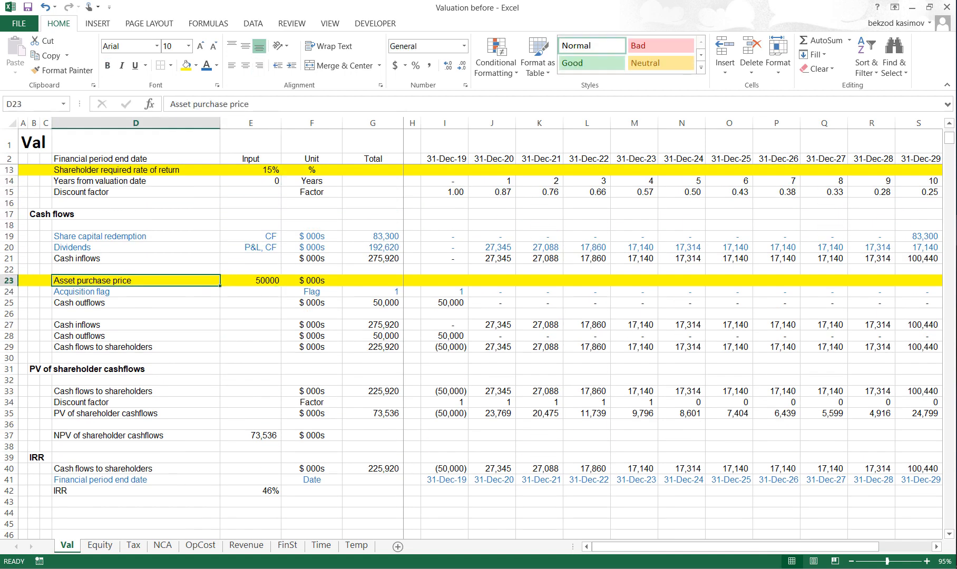
pyautogui.press('F2')
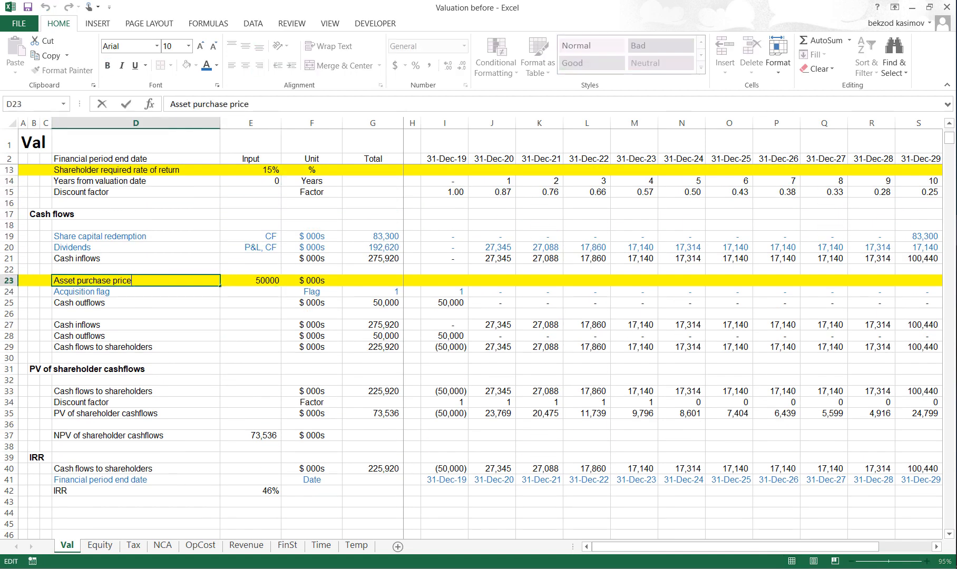
pyautogui.press('Home')
pyautogui.write('Max')
pyautogui.press('Delete')
pyautogui.write('a')
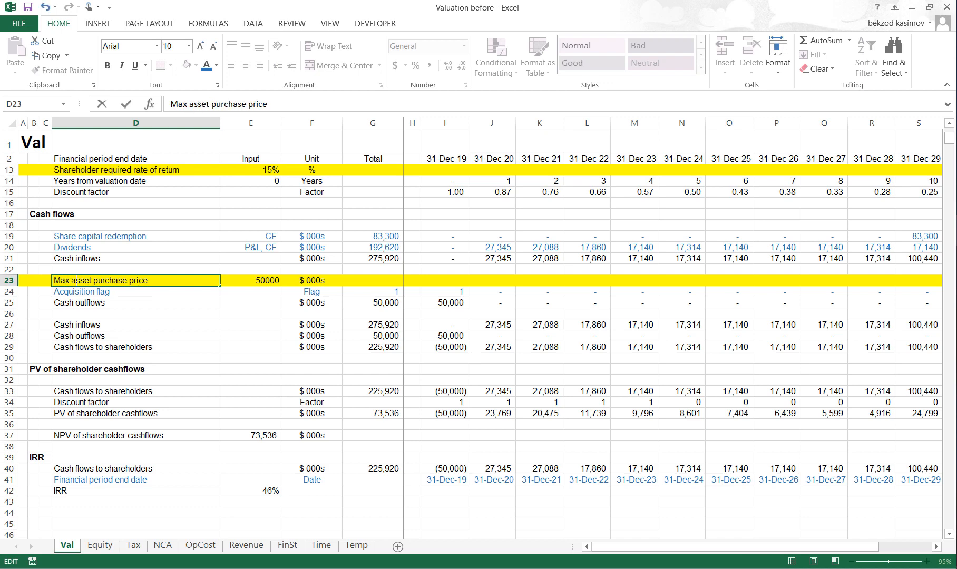
pyautogui.press('Return')
# - Start a Goal Seek and choose the IRR result in E42 as the cell to set
pyautogui.click(250, 281)
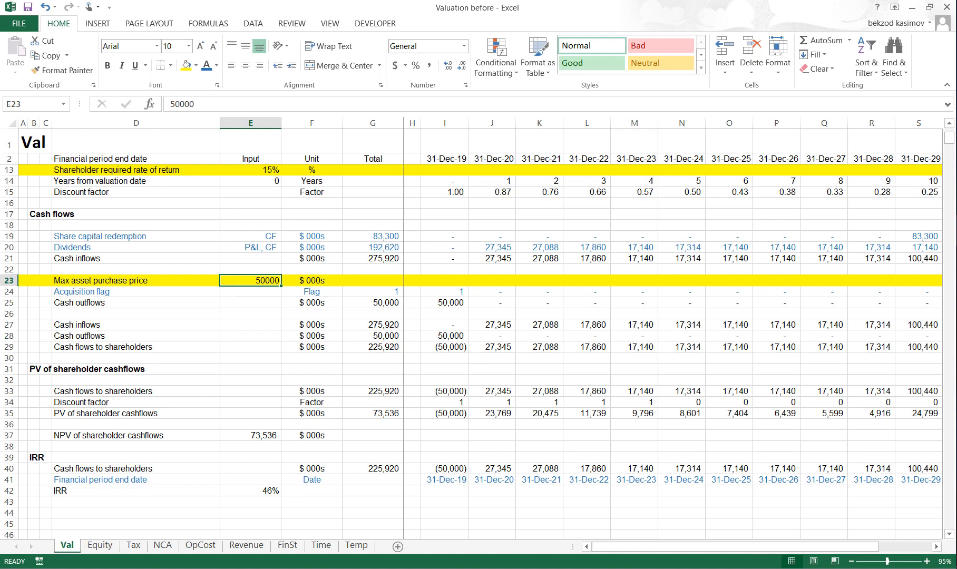
pyautogui.press('alt')
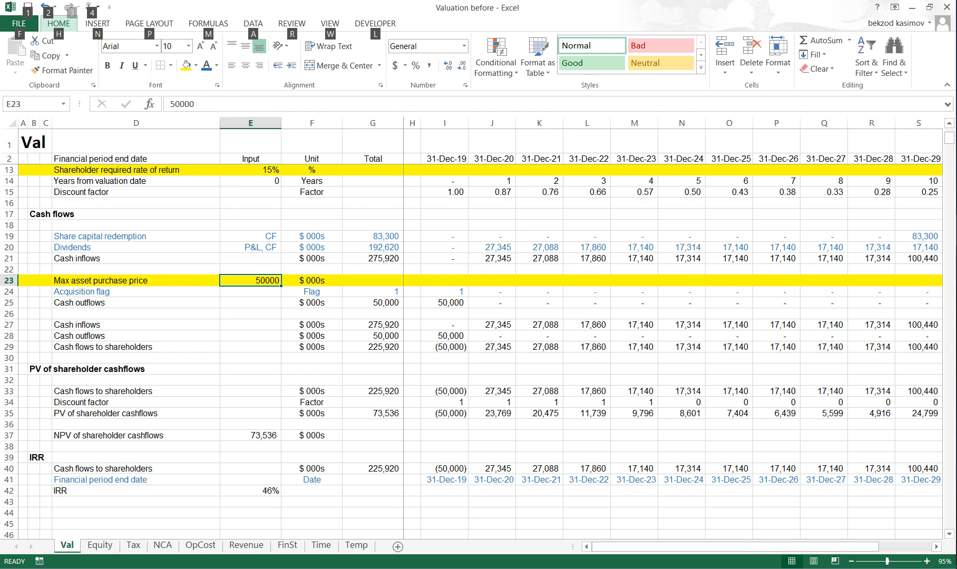
pyautogui.press('a')
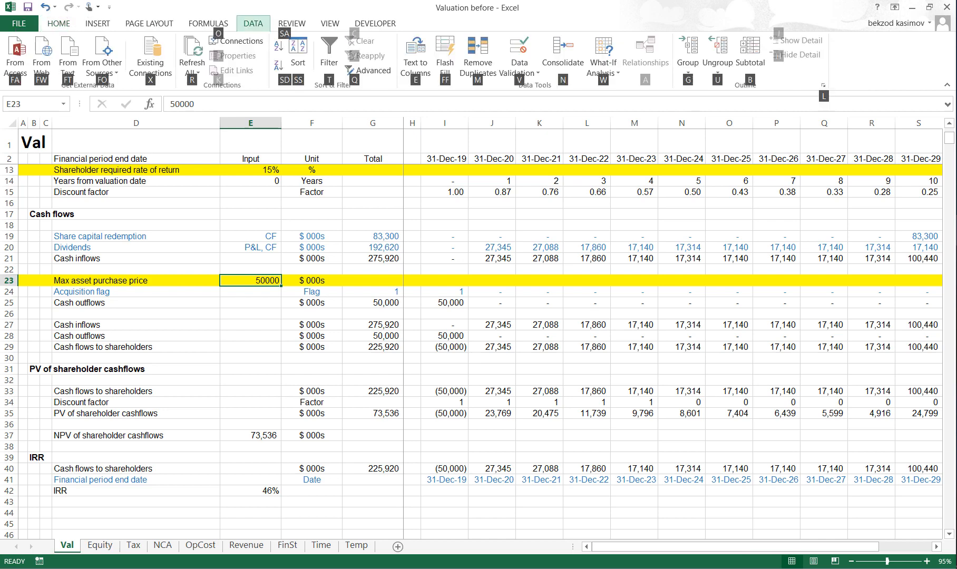
pyautogui.press('w')
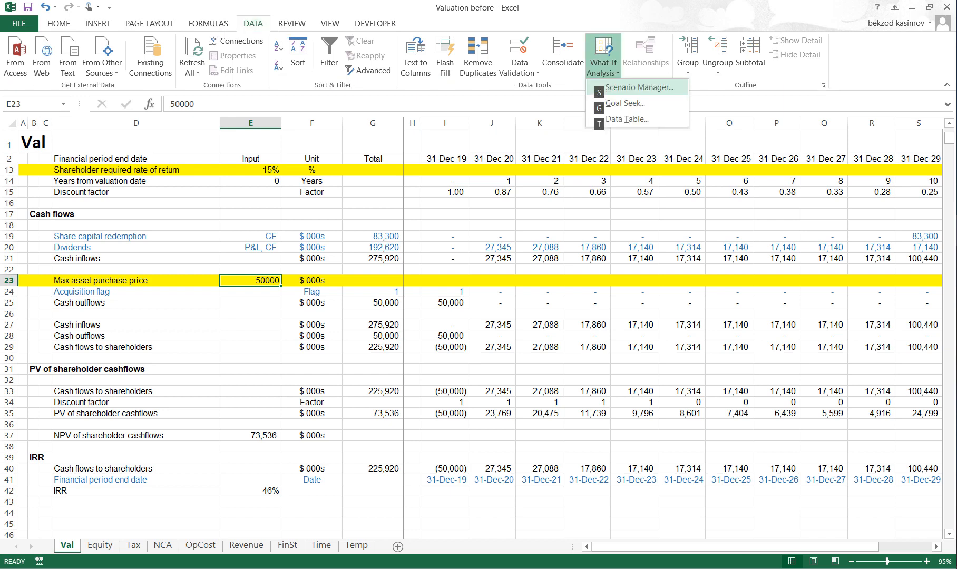
pyautogui.press('Down')
pyautogui.press('Return')
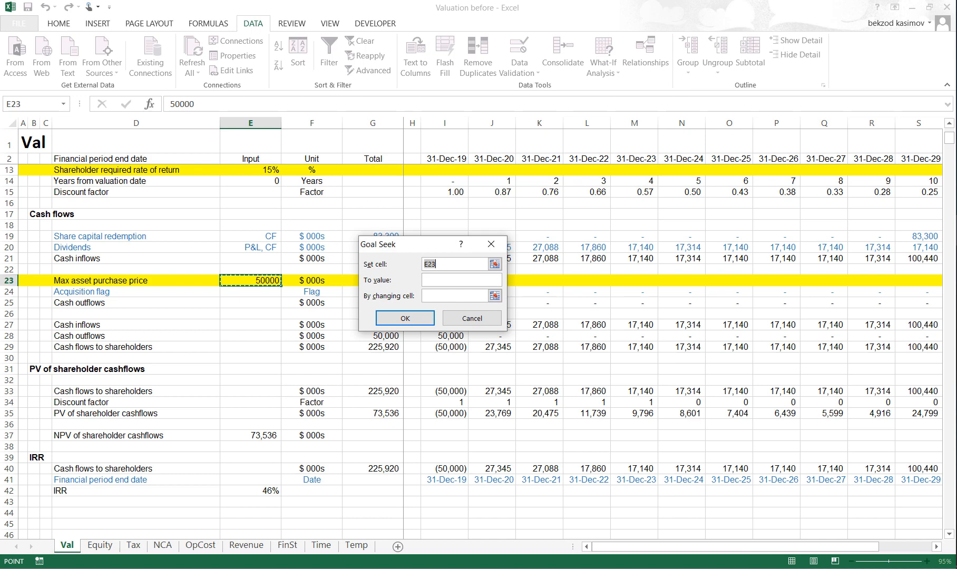
pyautogui.press('Down')
pyautogui.press('Down')
pyautogui.press('Down')
pyautogui.press('Down')
pyautogui.press('Down')
pyautogui.press('Down')
pyautogui.press('Down')
pyautogui.press('Down')
pyautogui.press('Down')
pyautogui.press('Down')
pyautogui.press('Down')
pyautogui.press('Down')
pyautogui.press('Down')
pyautogui.press('Down')
pyautogui.press('Down')
pyautogui.press('Down')
pyautogui.press('Down')
pyautogui.press('Down')
pyautogui.press('Down')
pyautogui.press('Down')
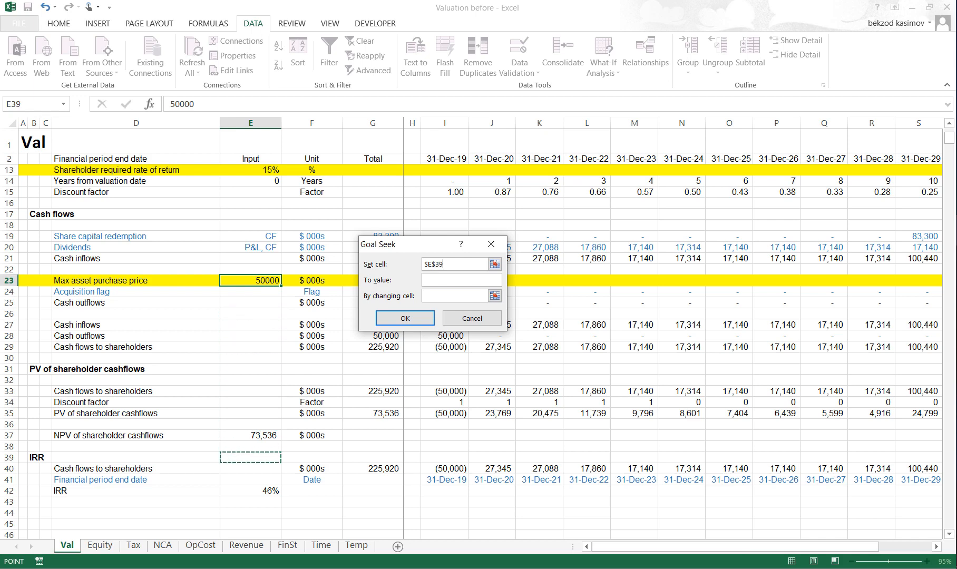
pyautogui.press('Up')
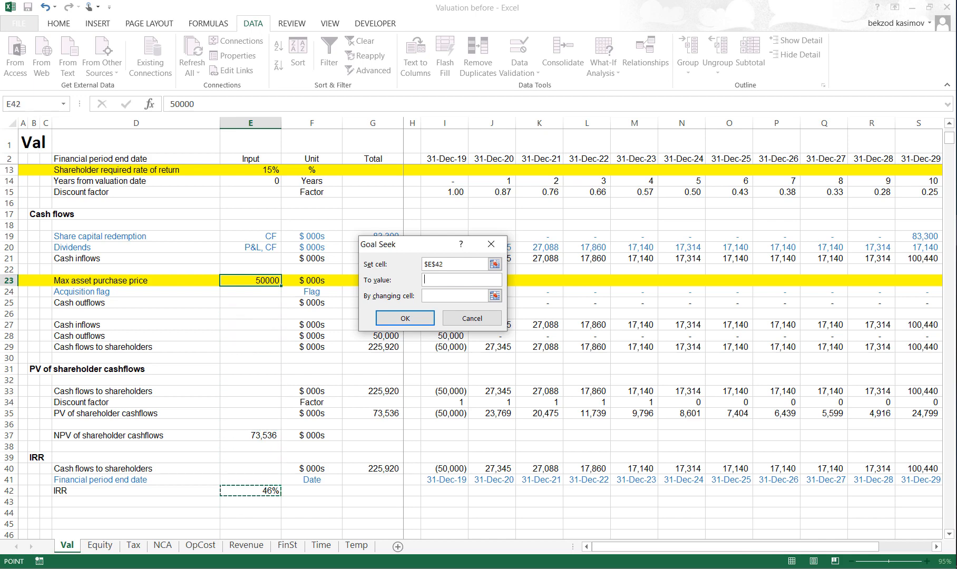
pyautogui.press('Tab')
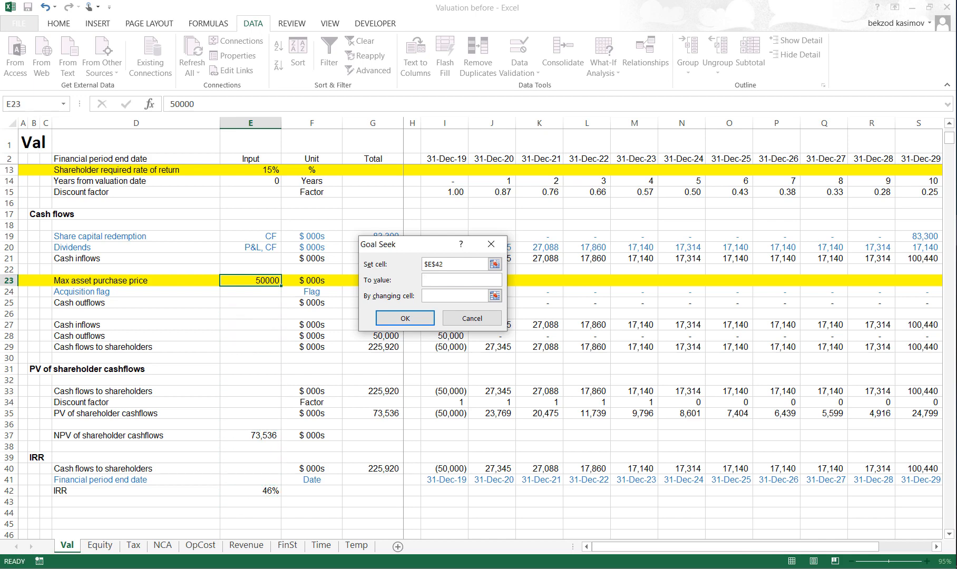
# - Set the Goal Seek target to 15% by changing the max asset purchase price in E23, then accept the solution
pyautogui.write('15%')
pyautogui.press('Tab')
pyautogui.press('Up')
pyautogui.press('Up')
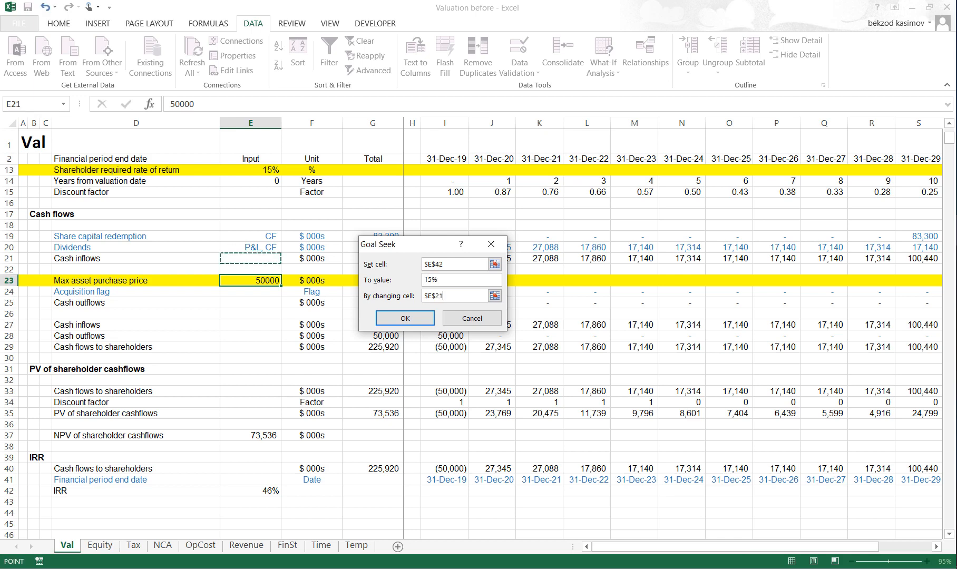
pyautogui.press('Down')
pyautogui.press('Down')
pyautogui.press('Return')
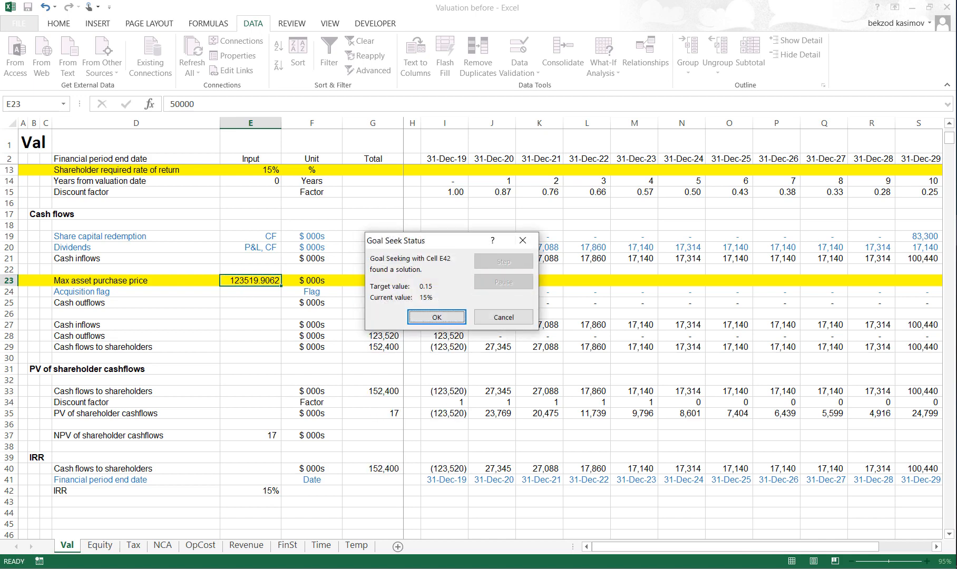
pyautogui.press('Return')
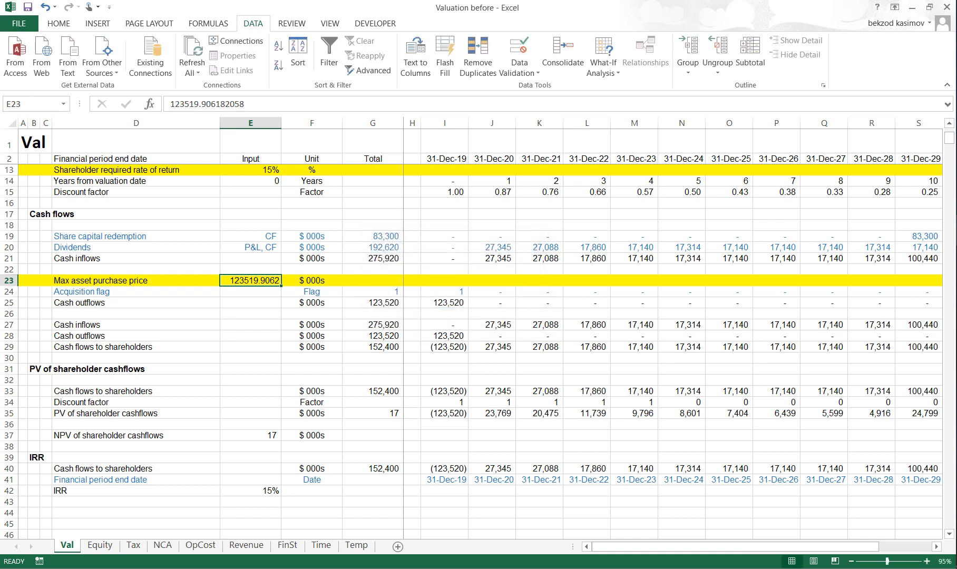
# - Format the max asset purchase price in E23 with the comma number style and no decimals
pyautogui.hotkey('alt', 'h')
pyautogui.press('k')
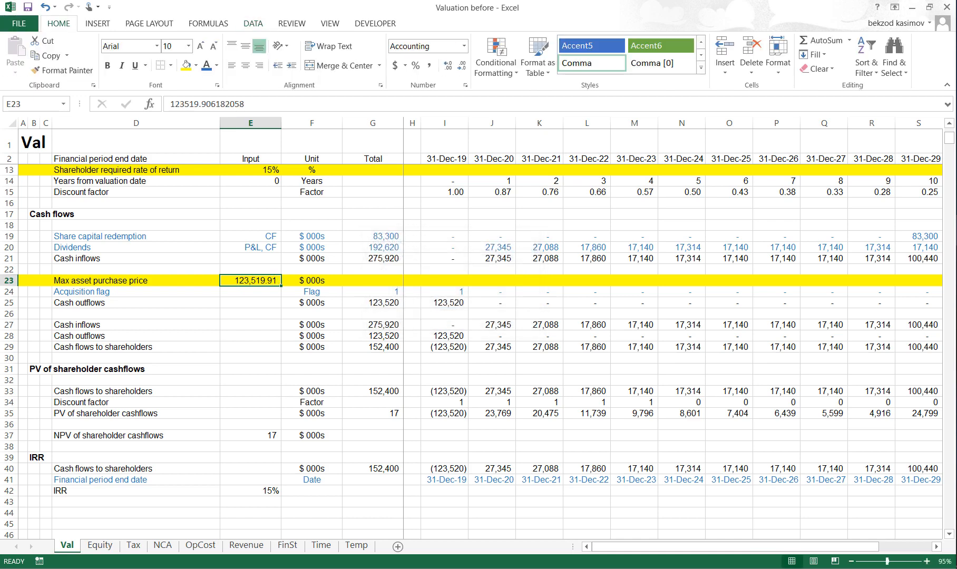
pyautogui.hotkey('alt', 'h')
pyautogui.press('9')
pyautogui.hotkey('alt', 'h')
pyautogui.press('9')
# - Compare the IRR in row 42 with the max asset purchase price in row 23 and the NPV of shareholder cashflows
pyautogui.press('Down')
pyautogui.press('Down')
pyautogui.press('Down')
pyautogui.press('Down')
pyautogui.press('Down')
pyautogui.press('Down')
pyautogui.press('Down')
pyautogui.press('Down')
pyautogui.press('Down')
pyautogui.press('Down')
pyautogui.press('Down')
pyautogui.press('Down')
pyautogui.press('Down')
pyautogui.press('Down')
pyautogui.press('Down')
pyautogui.press('Down')
pyautogui.press('Down')
pyautogui.press('Down')
pyautogui.press('Down')
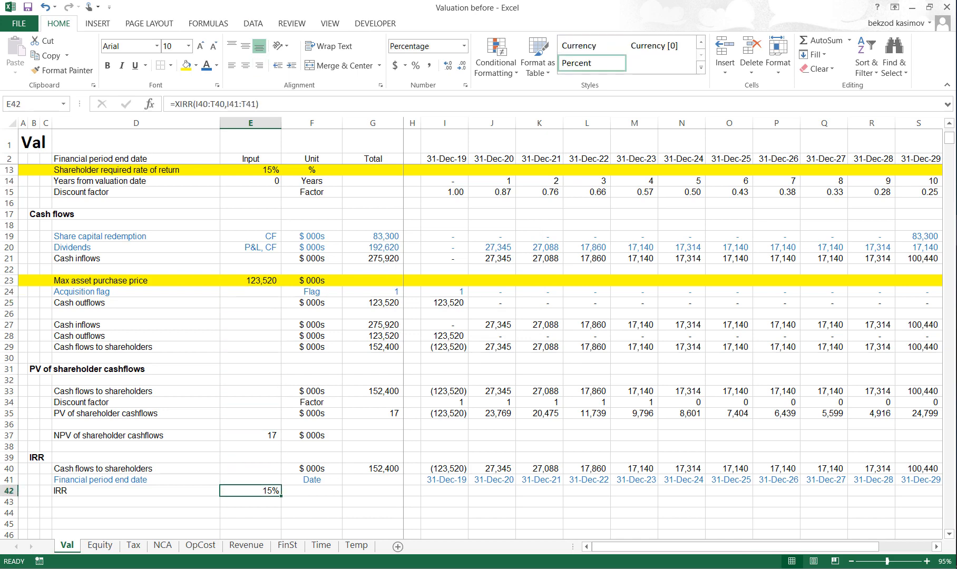
pyautogui.hotkey('shift', 'space')
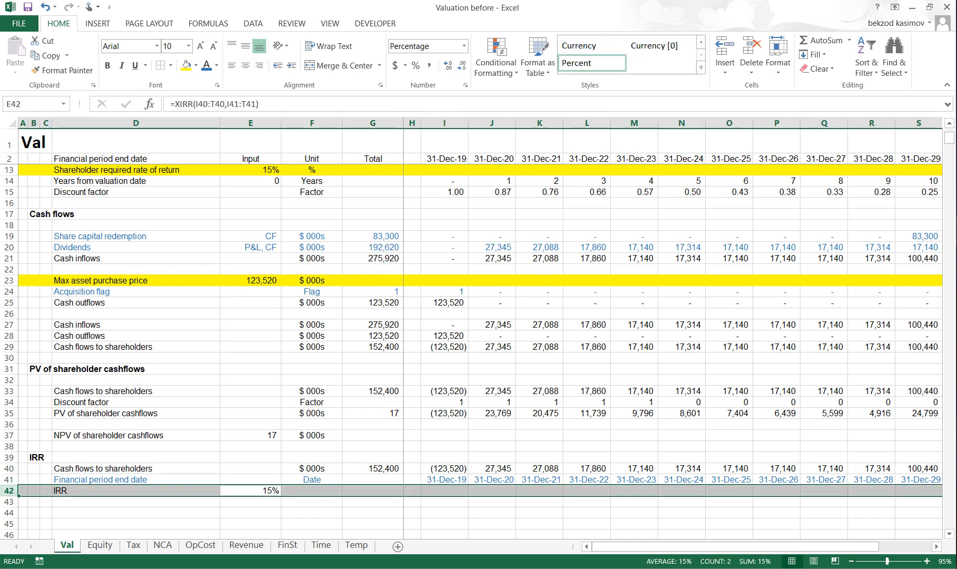
pyautogui.press('Up')
pyautogui.press('Up')
pyautogui.press('Up')
pyautogui.press('Up')
pyautogui.press('Up')
pyautogui.press('Up')
pyautogui.press('Up')
pyautogui.press('Up')
pyautogui.press('Up')
pyautogui.press('Up')
pyautogui.press('Up')
pyautogui.press('Up')
pyautogui.press('Up')
pyautogui.press('Up')
pyautogui.press('Up')
pyautogui.press('Up')
pyautogui.press('Up')
pyautogui.press('Up')
pyautogui.press('Up')
pyautogui.press('Up')
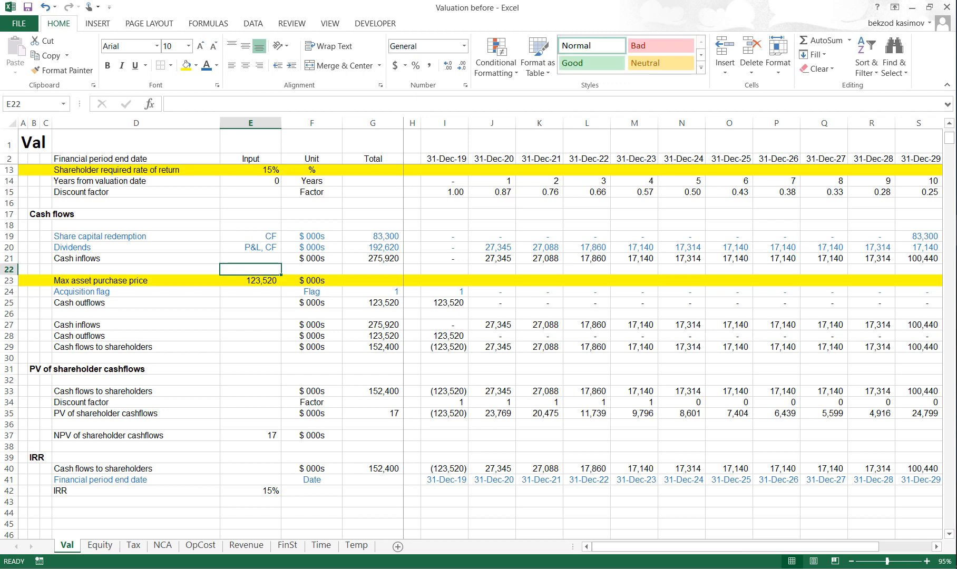
pyautogui.press('Down')
pyautogui.hotkey('shift', 'space')
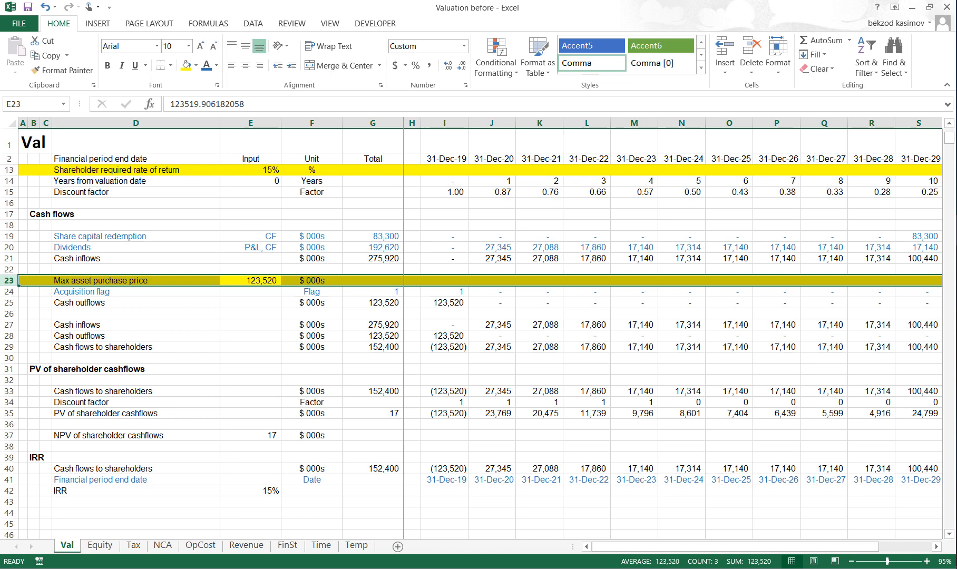
pyautogui.press('Down')
pyautogui.press('Down')
pyautogui.press('Down')
pyautogui.press('Down')
pyautogui.press('Down')
pyautogui.press('Down')
pyautogui.press('Down')
pyautogui.press('Down')
pyautogui.press('Down')
pyautogui.press('Down')
pyautogui.press('Down')
pyautogui.press('Down')
pyautogui.press('Down')
pyautogui.press('Down')
pyautogui.press('Down')
pyautogui.press('Down')
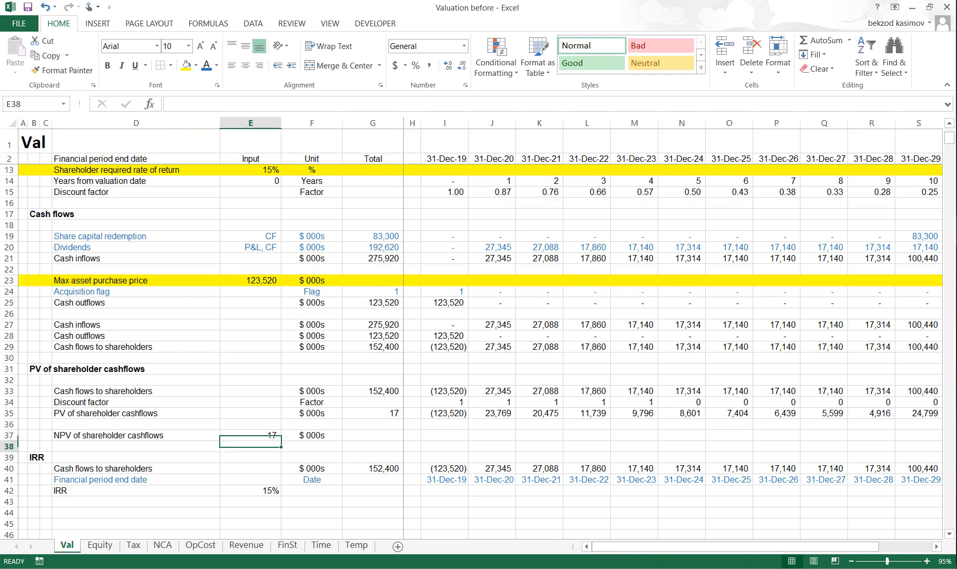
pyautogui.press('Down')
pyautogui.press('Down')
pyautogui.press('Down')
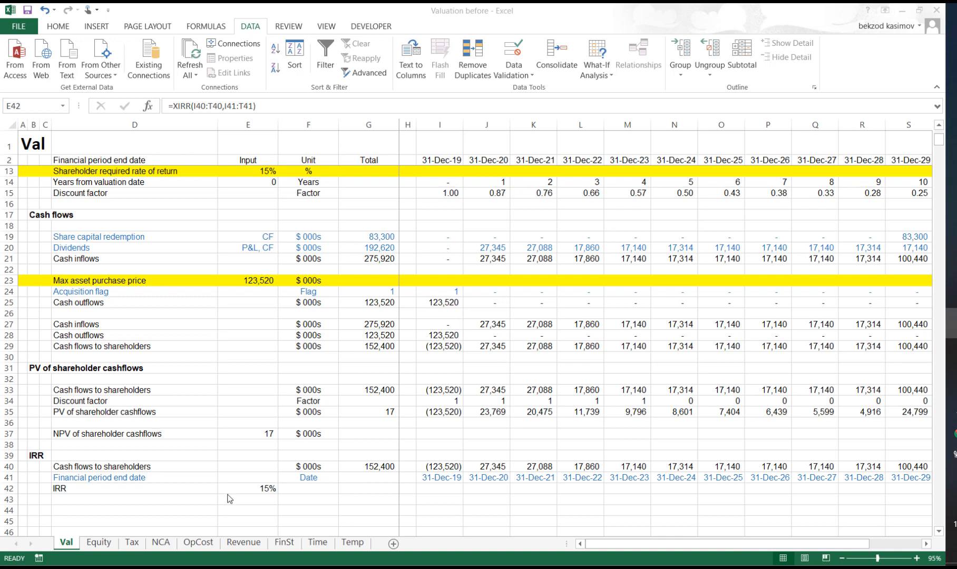
# - Examine the yellow input rows on the Val sheet and those on the Equity and Tax sheets, ending back on Val
pyautogui.click(7, 280)
pyautogui.click(6, 281)
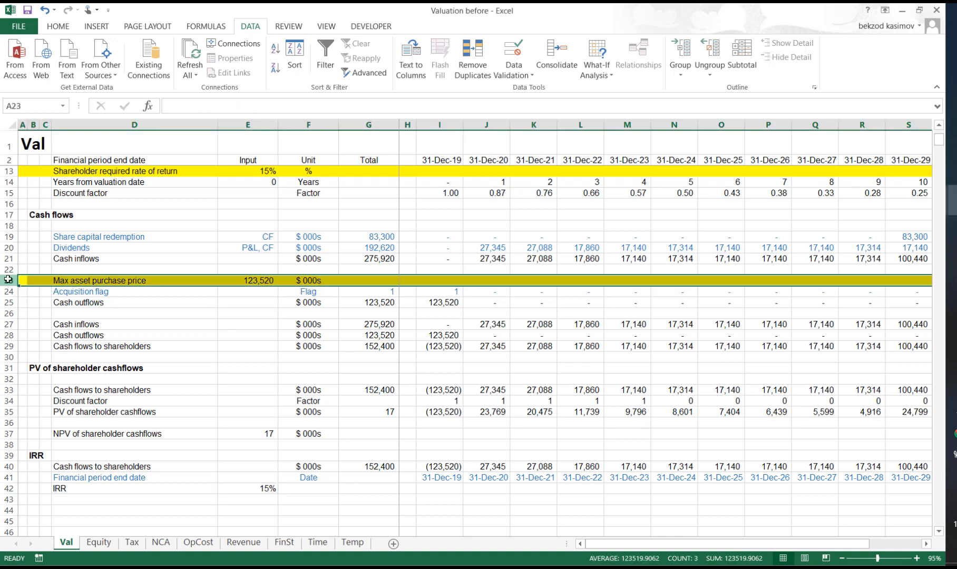
pyautogui.scroll(3, 6, 295)
pyautogui.moveTo(7, 215); pyautogui.dragTo(6, 226)
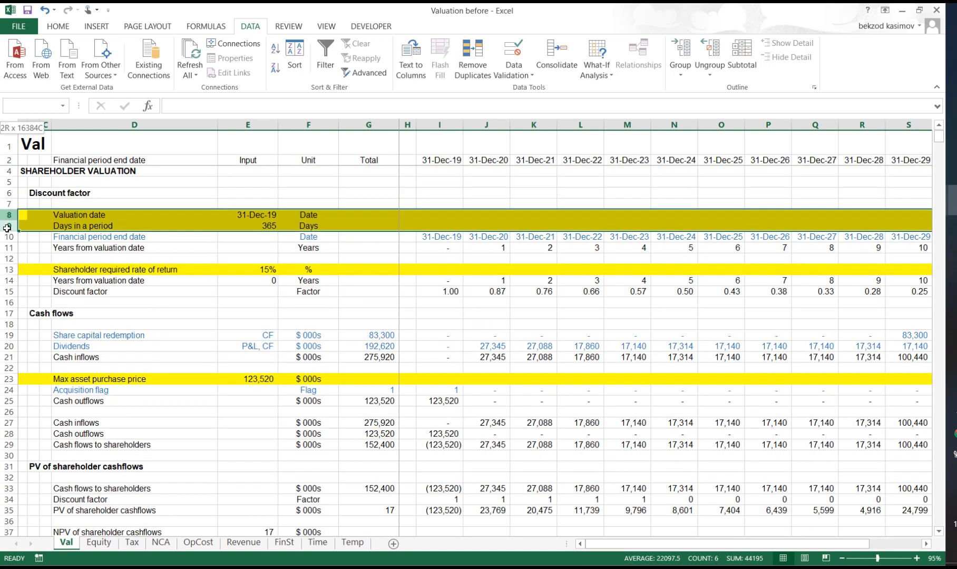
pyautogui.click(7, 269)
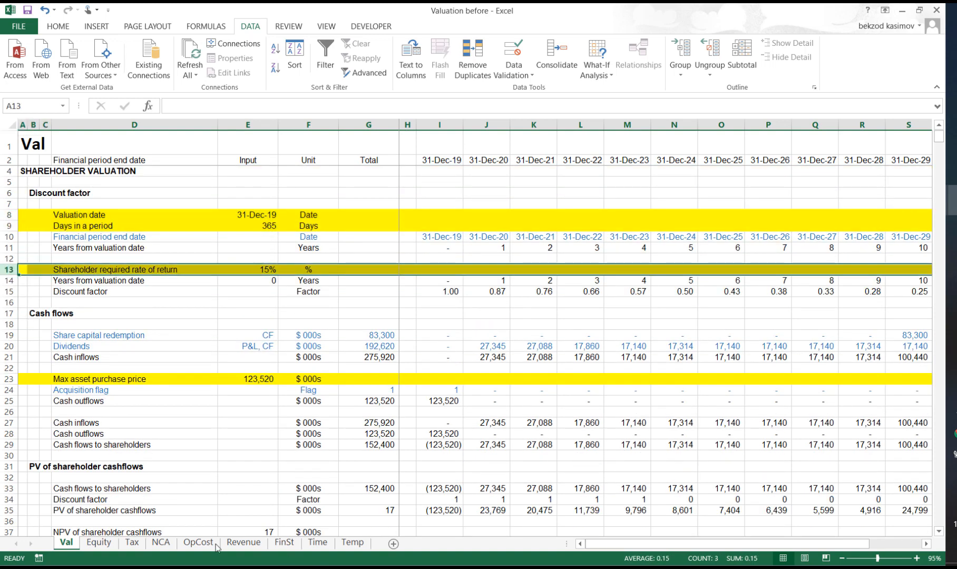
pyautogui.click(99, 542)
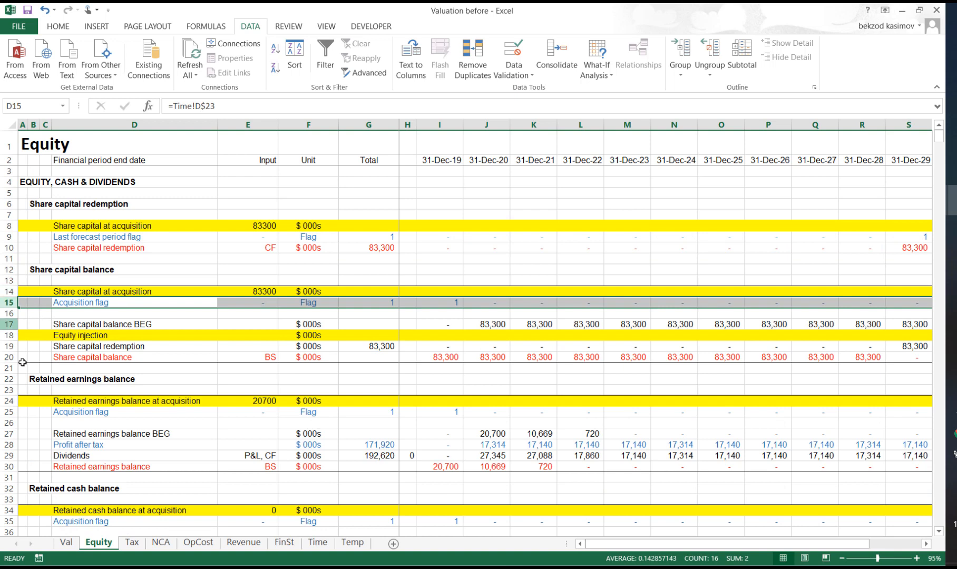
pyautogui.click(132, 542)
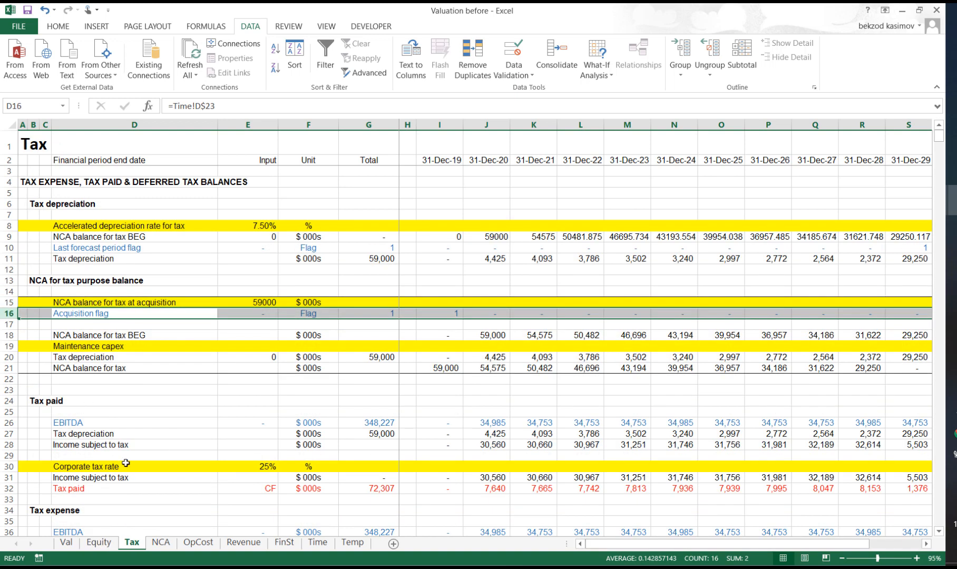
pyautogui.click(74, 543)
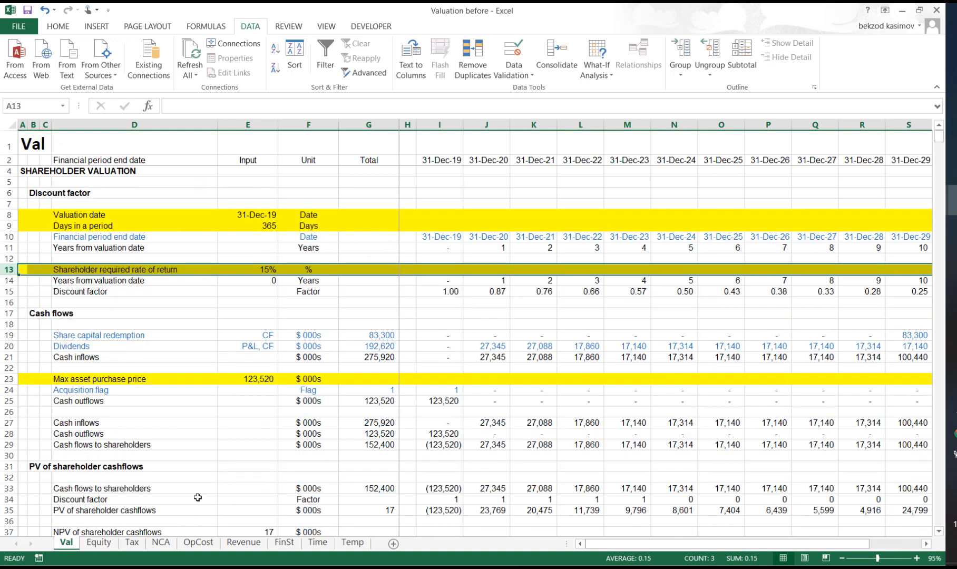
pyautogui.scroll(-4, 190, 492)
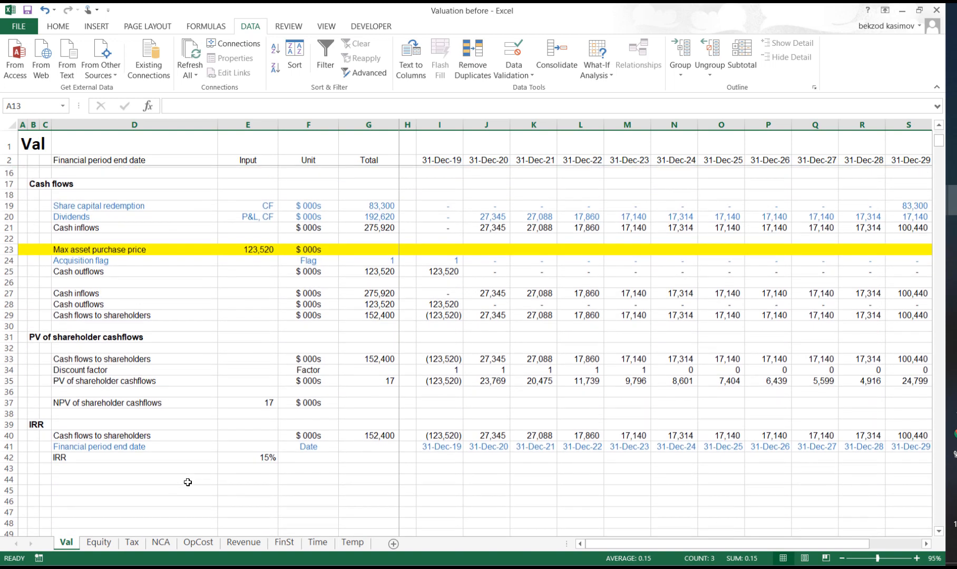
pyautogui.scroll(1, 188, 482)
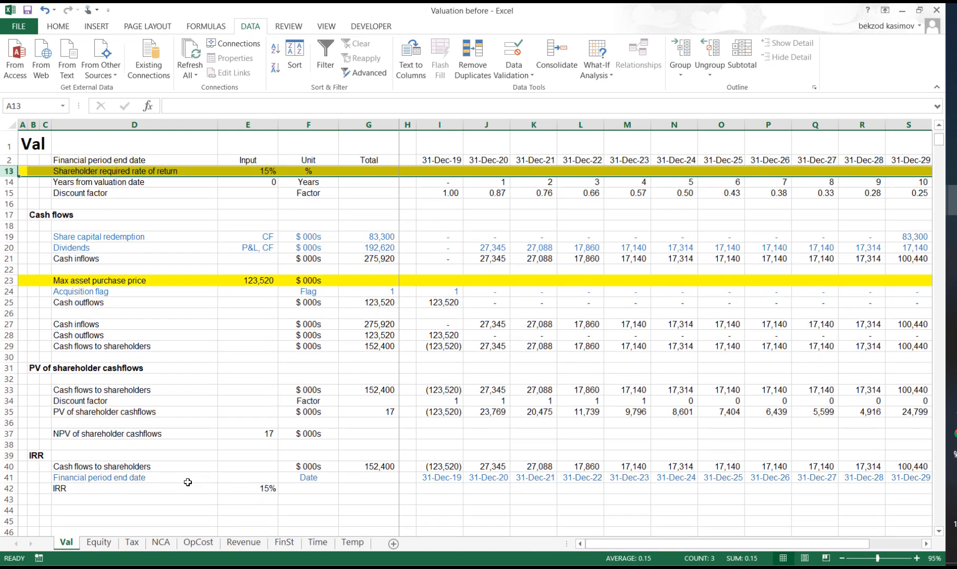
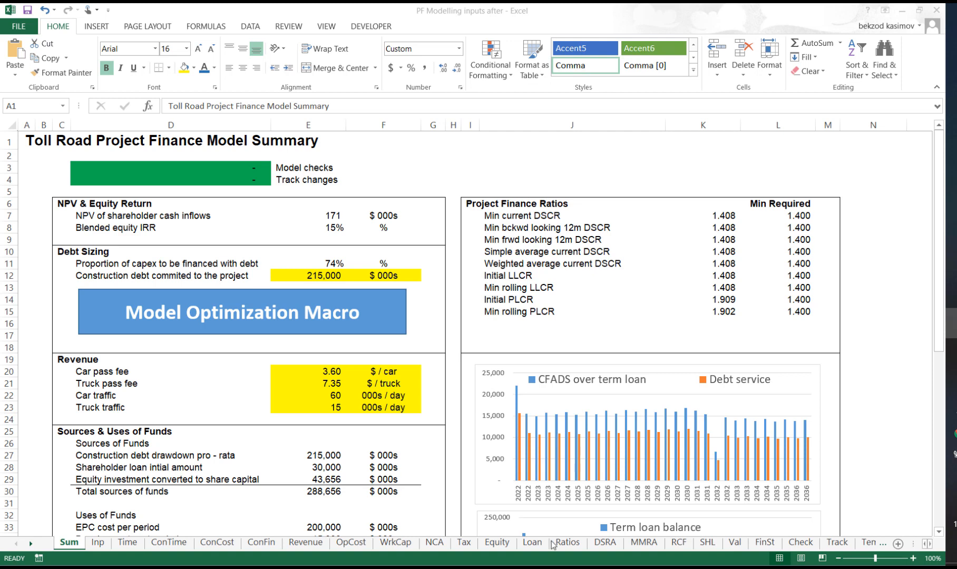
# - Review the construction sheets ConTime, ConCost and ConFin, reading the financing costs down to the initial DSRA deposit
pyautogui.click(8, 141)
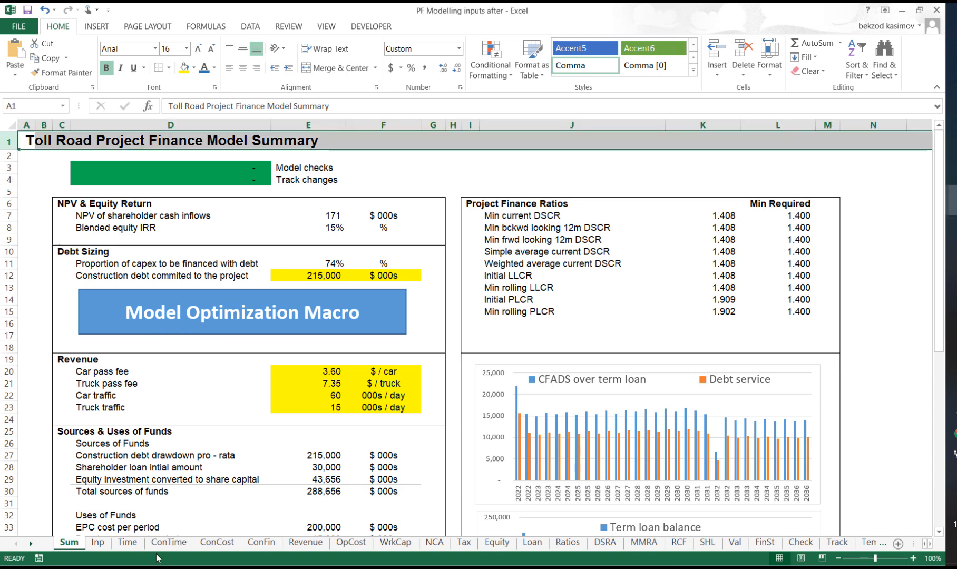
pyautogui.click(168, 542)
pyautogui.click(217, 544)
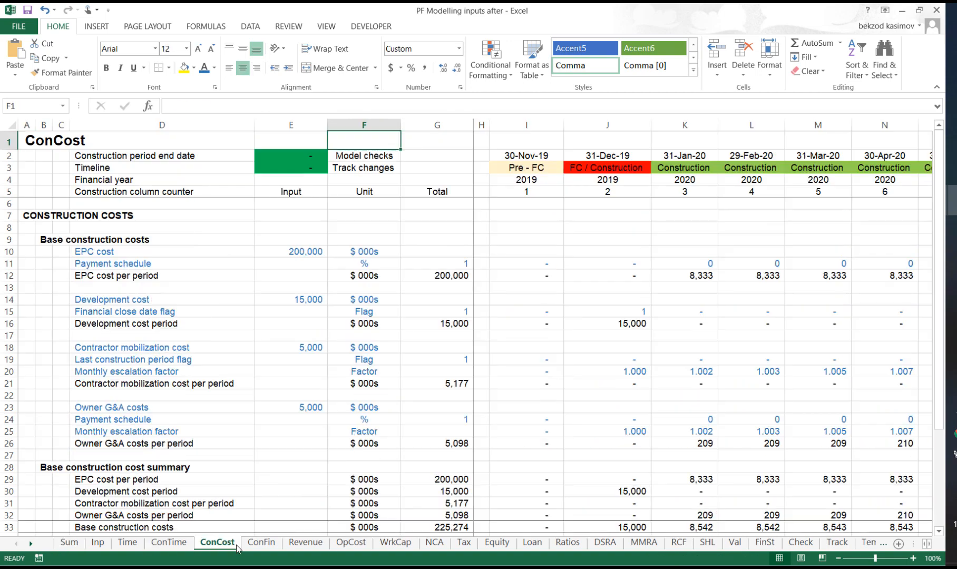
pyautogui.click(259, 545)
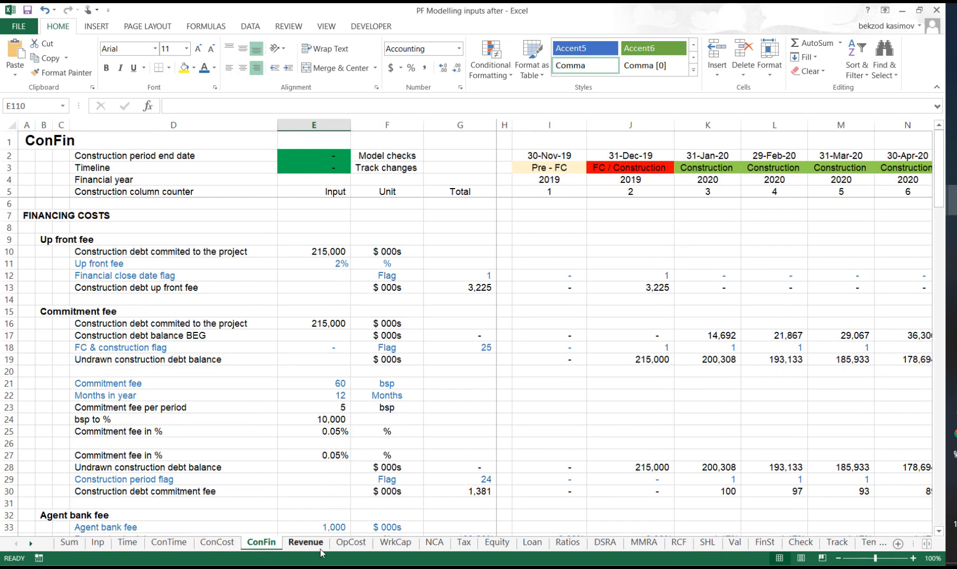
pyautogui.scroll(-4, 233, 449)
pyautogui.scroll(-6, 233, 449)
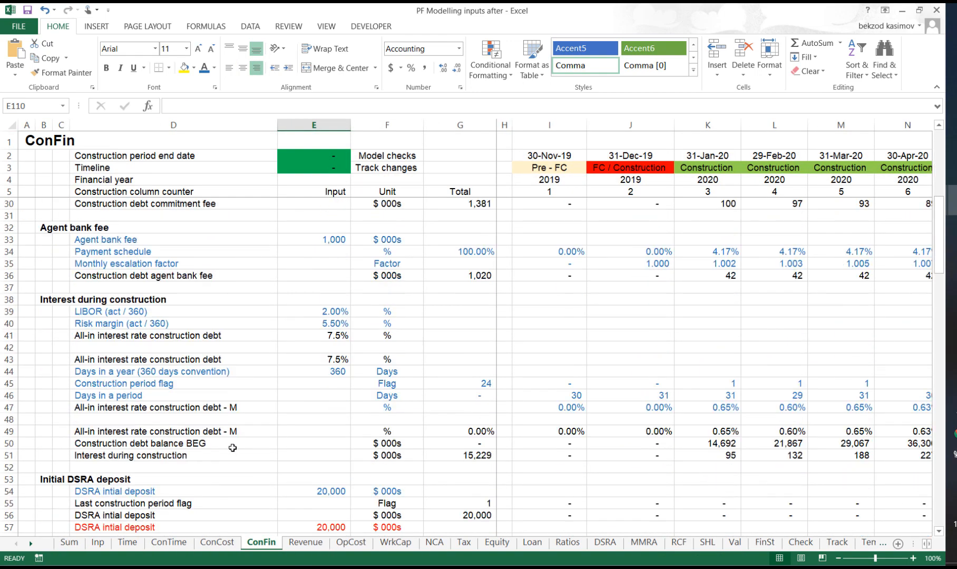
# - Examine the operating sheets in order from Revenue, OpCost and WrkCap through NCA and Tax to Equity
pyautogui.click(305, 543)
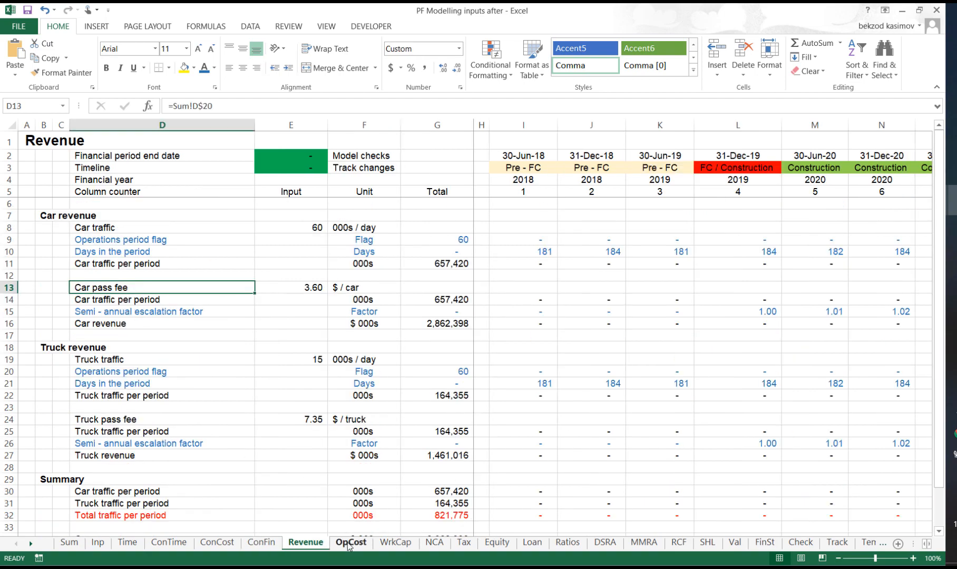
pyautogui.click(350, 543)
pyautogui.click(394, 543)
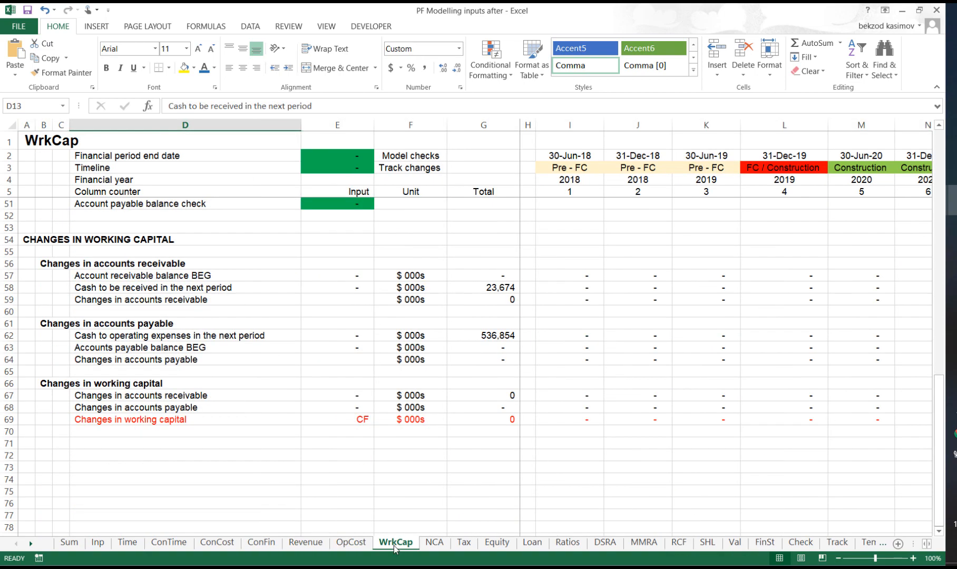
pyautogui.scroll(12, 356, 518)
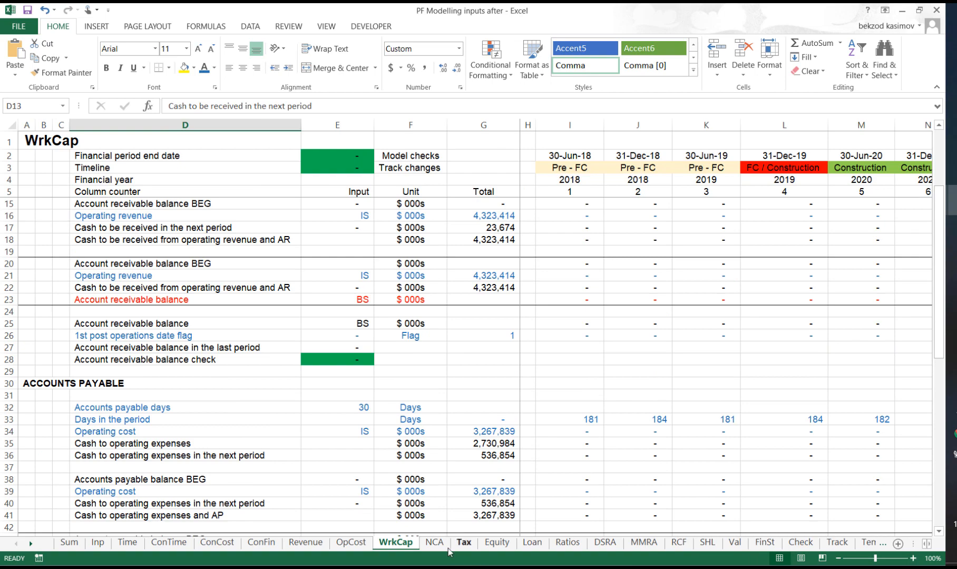
pyautogui.click(434, 543)
pyautogui.scroll(2, 400, 519)
pyautogui.scroll(11, 400, 519)
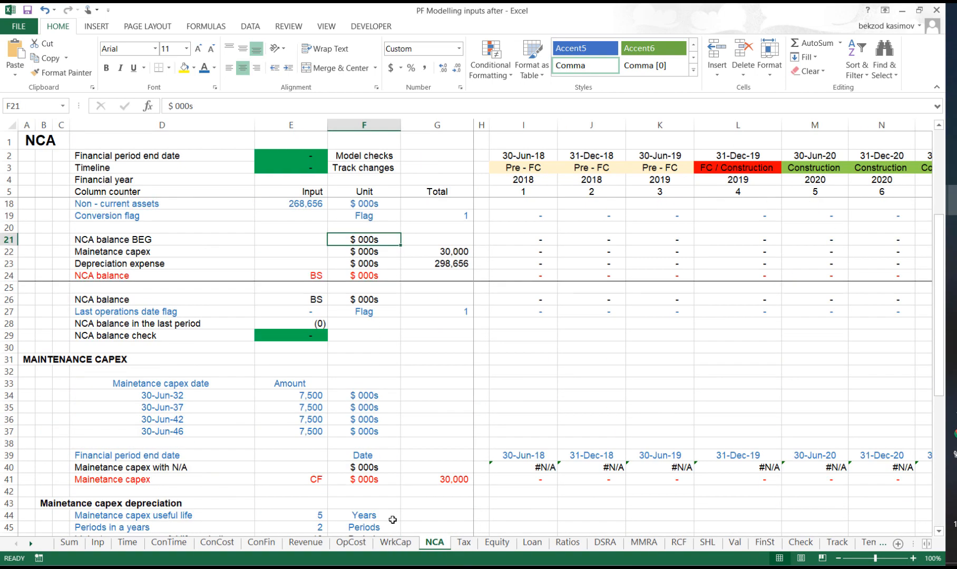
pyautogui.click(460, 545)
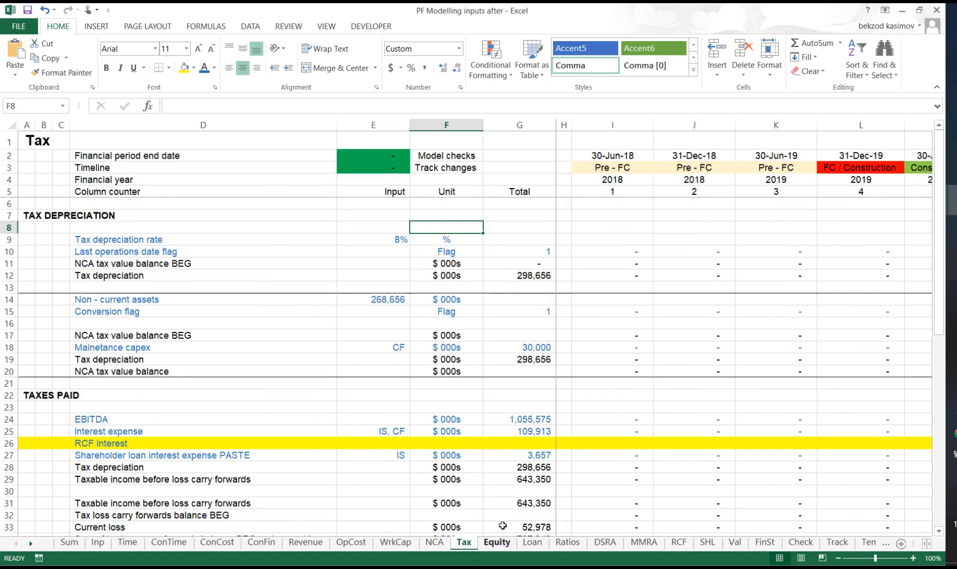
pyautogui.click(497, 545)
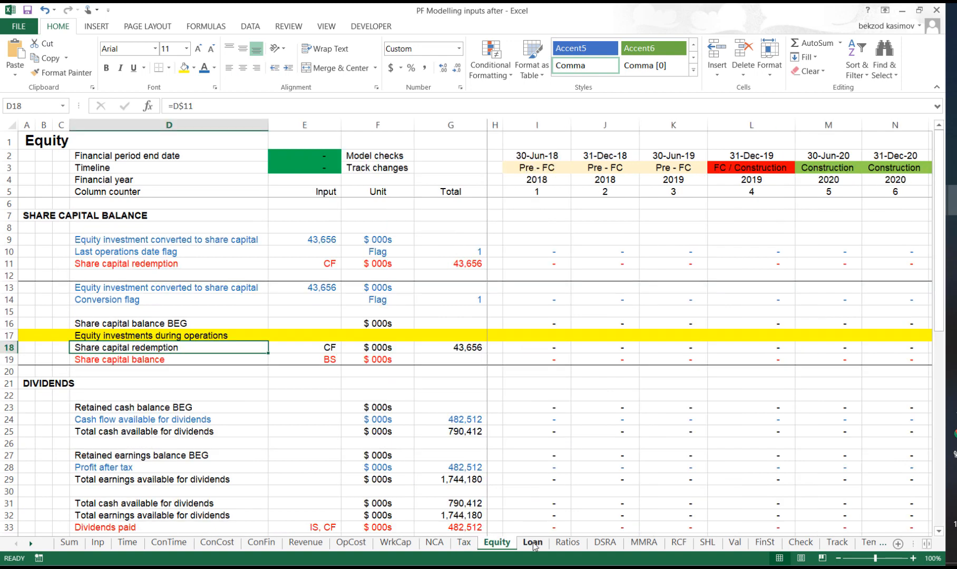
# - Examine the debt and reserve sheets in order: Loan, Ratios, DSRA, MMRA, RCF and SHL
pyautogui.click(532, 544)
pyautogui.scroll(5, 416, 481)
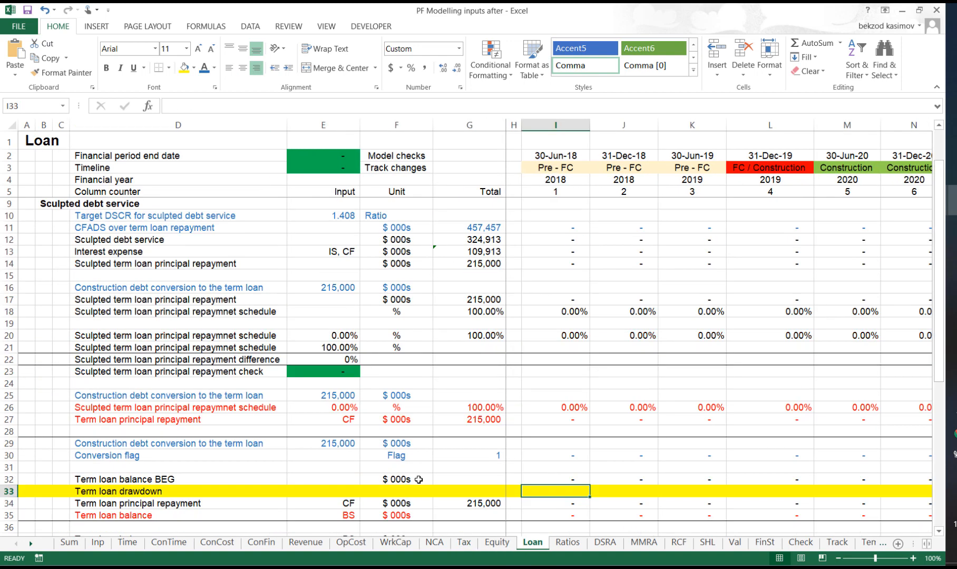
pyautogui.moveTo(2, 240); pyautogui.dragTo(47, 370)
pyautogui.click(568, 543)
pyautogui.scroll(17, 466, 441)
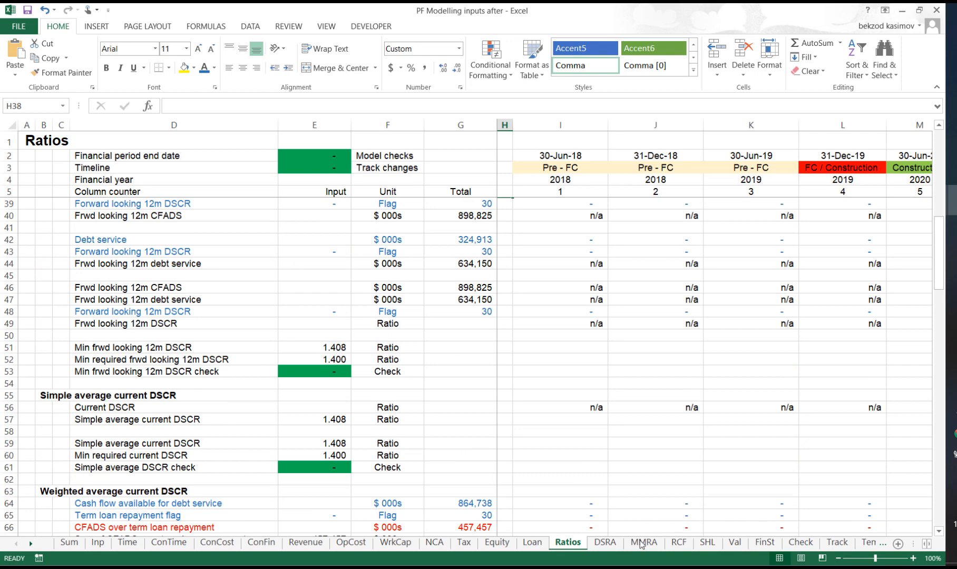
pyautogui.click(605, 543)
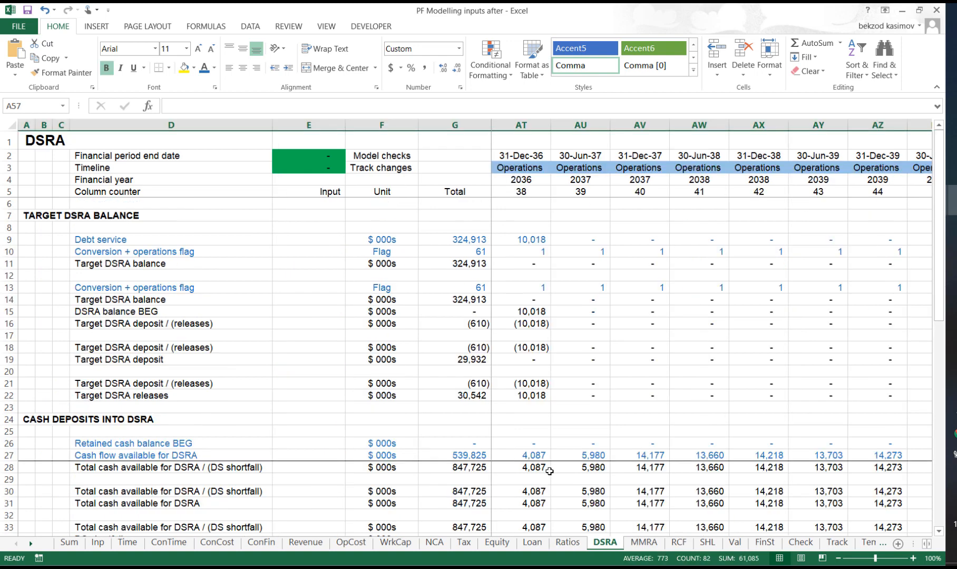
pyautogui.click(643, 543)
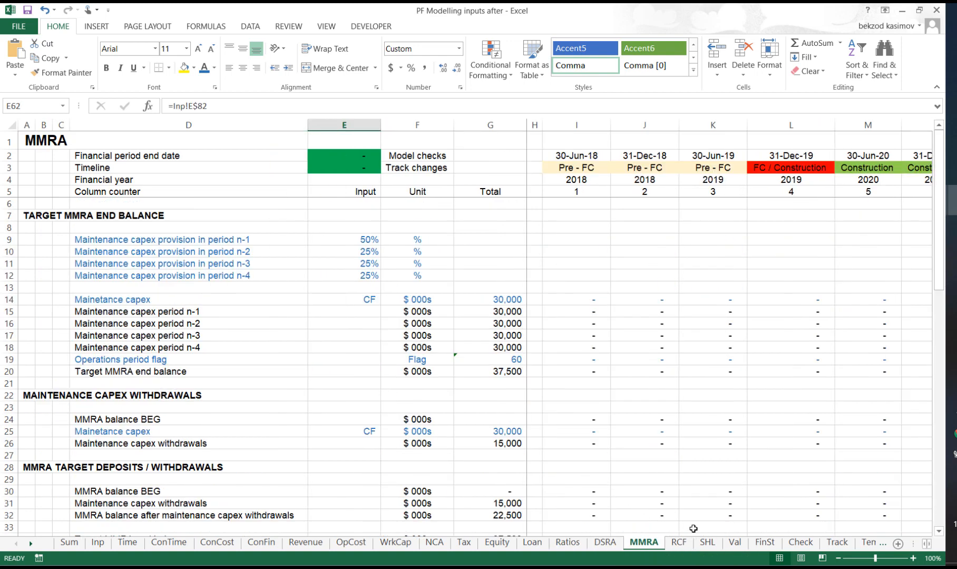
pyautogui.click(680, 543)
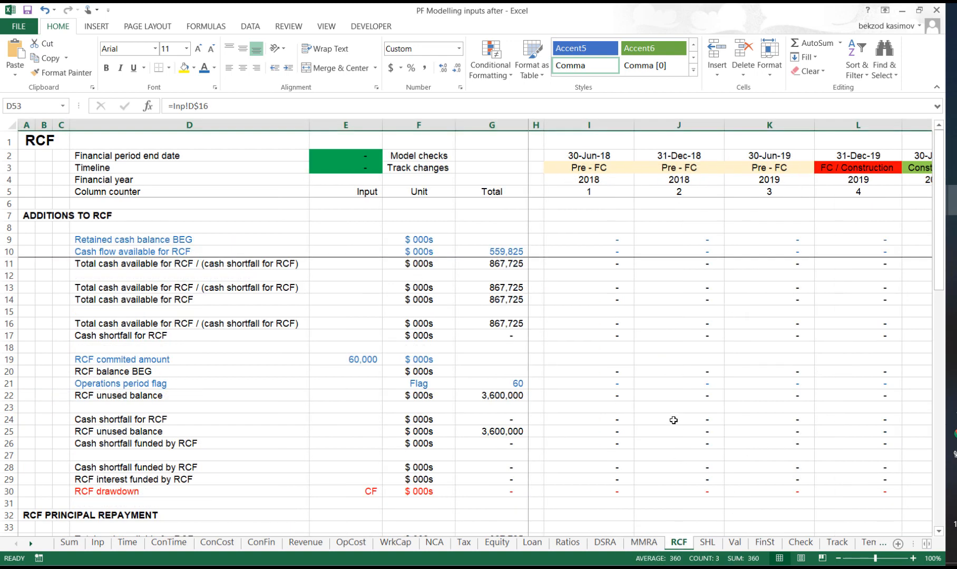
pyautogui.click(708, 543)
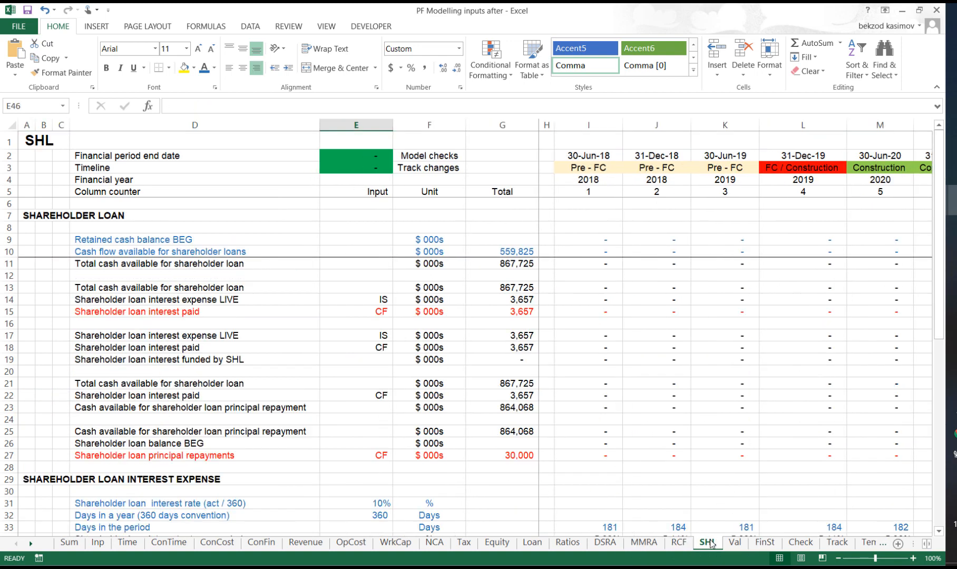
# - Look over the shareholder valuation, financial statements and model checks, ending on the Track sheet's model comparison
pyautogui.click(736, 543)
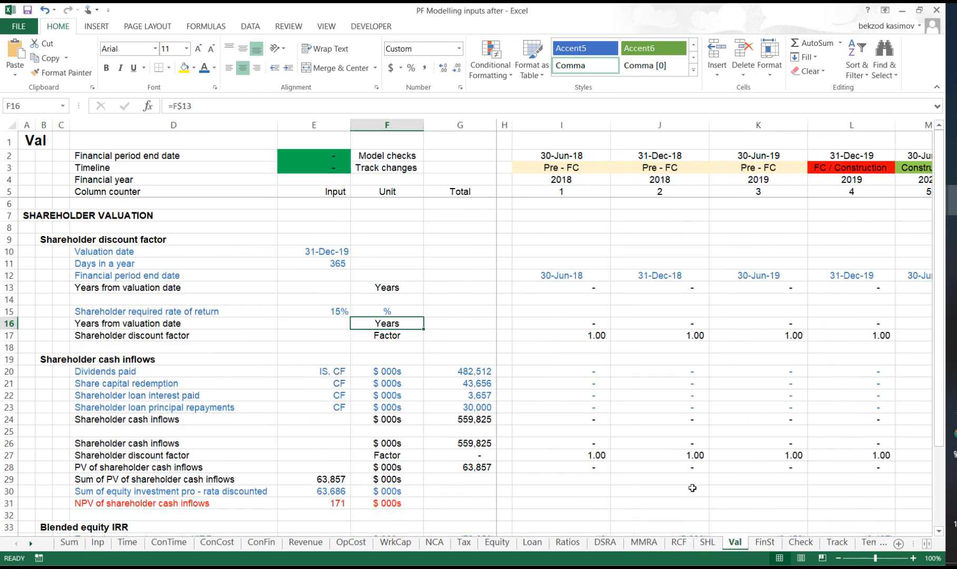
pyautogui.click(764, 543)
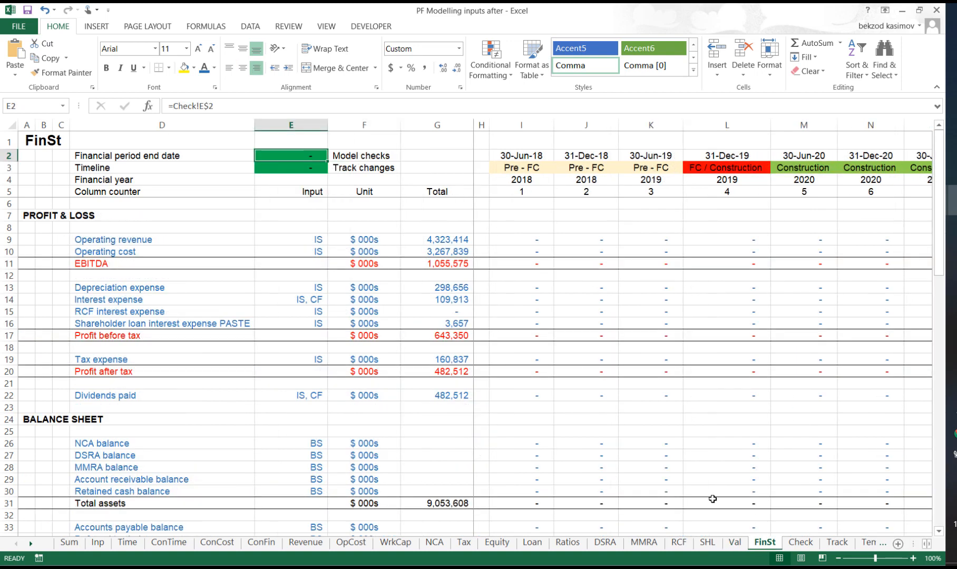
pyautogui.click(801, 543)
pyautogui.click(837, 542)
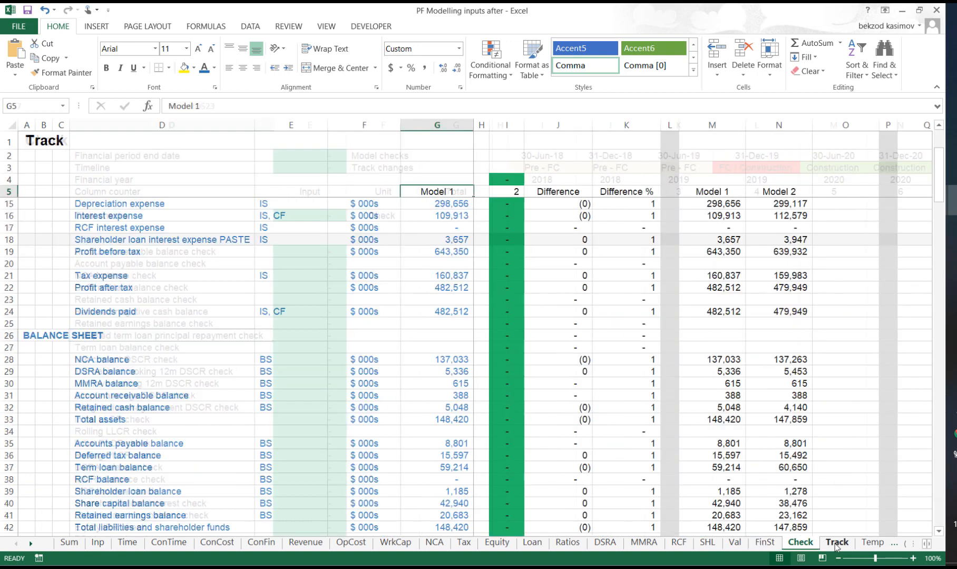